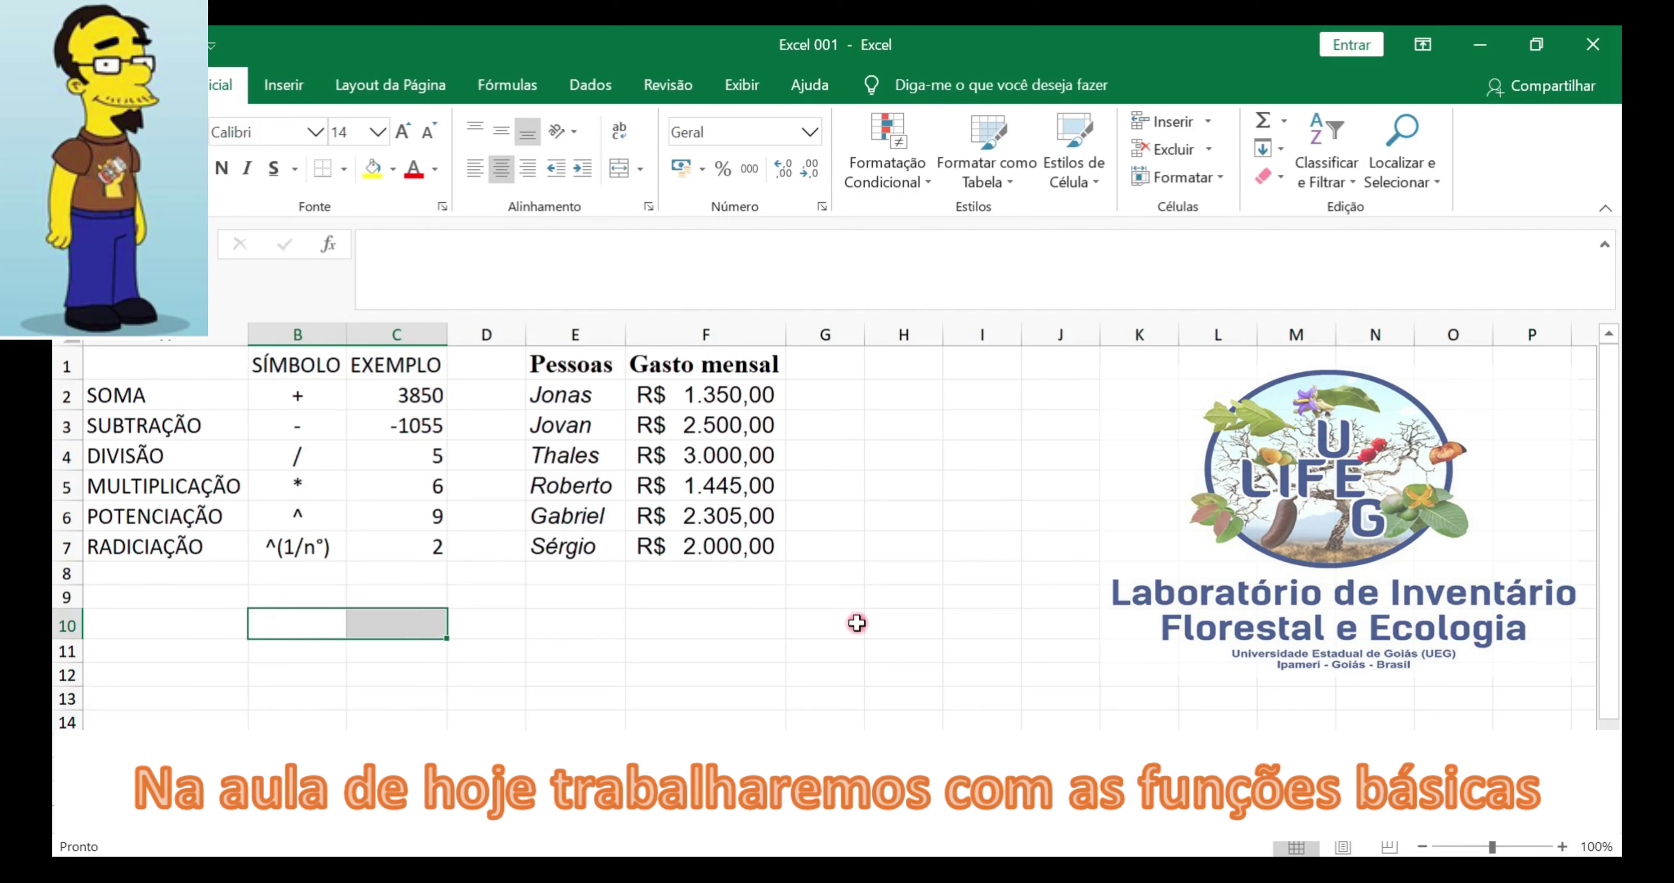
- Preview the AutoSum quick summary functions from an empty cell beside the table
left_click(856, 624)
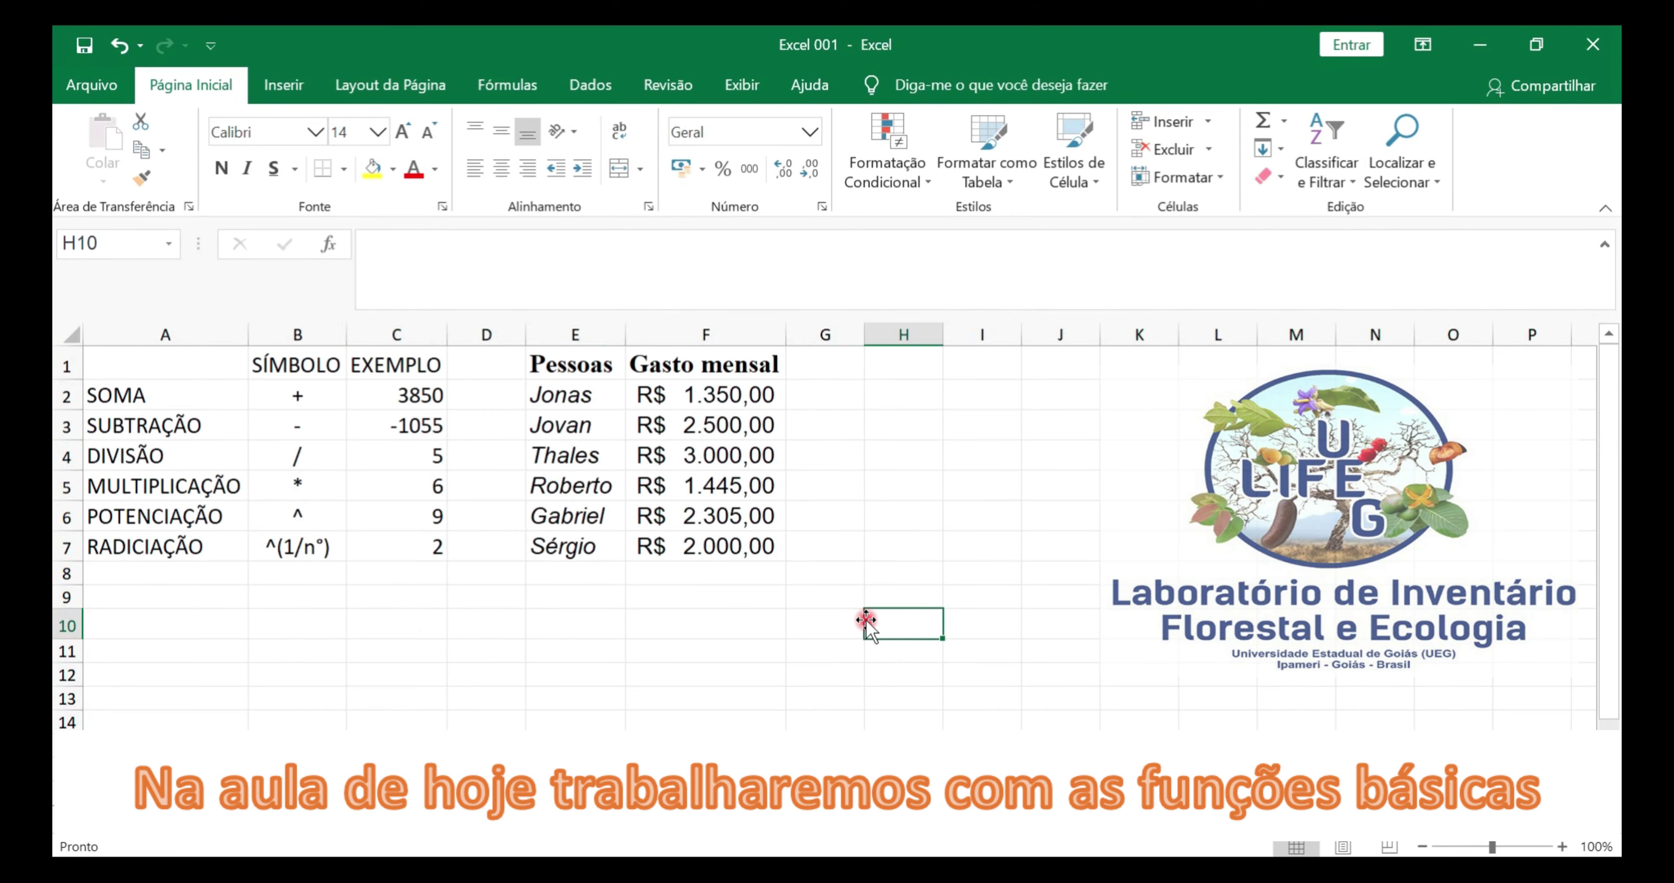
left_click(1284, 124)
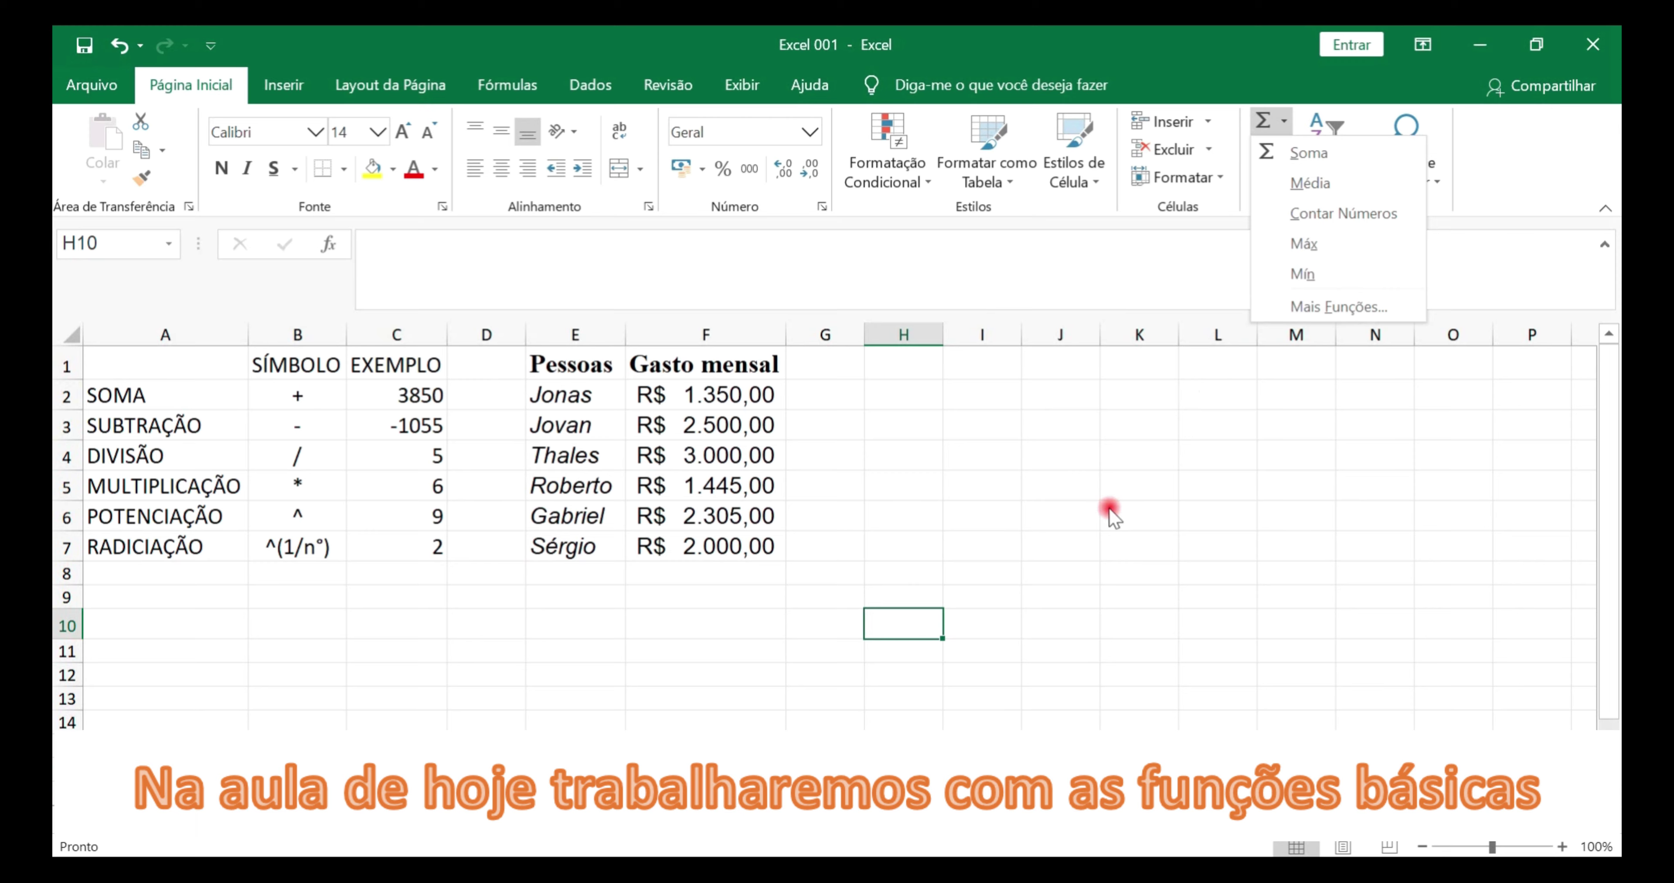
left_click(593, 598)
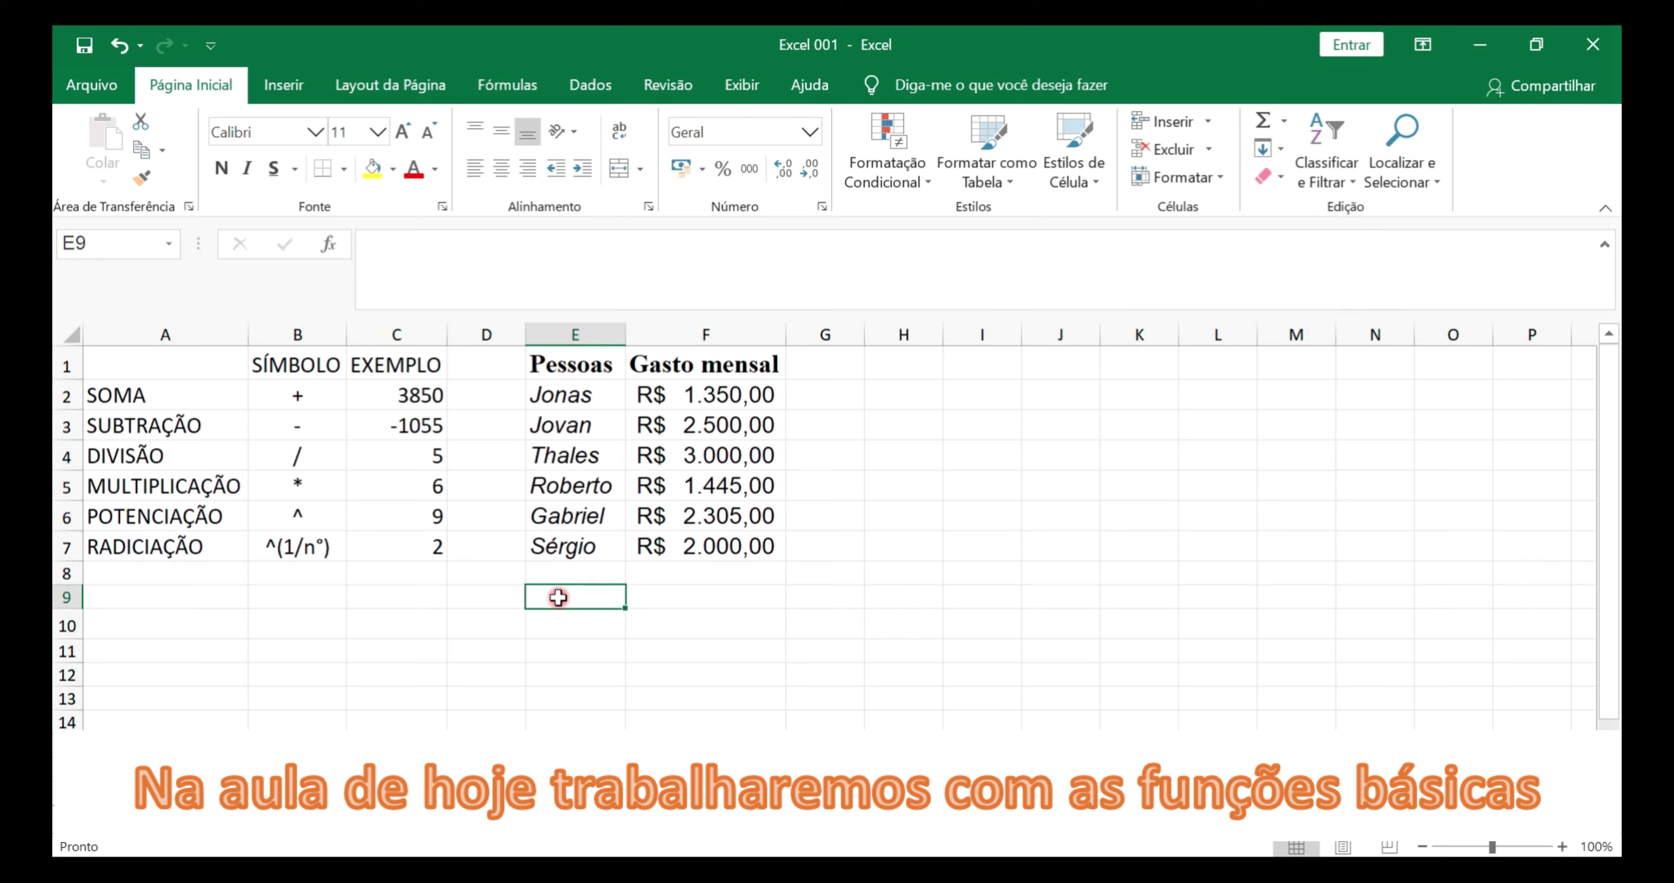
- Set rows 9 to 14 to font size 14 and return to cell E9
left_click_drag(63, 596, 67, 722)
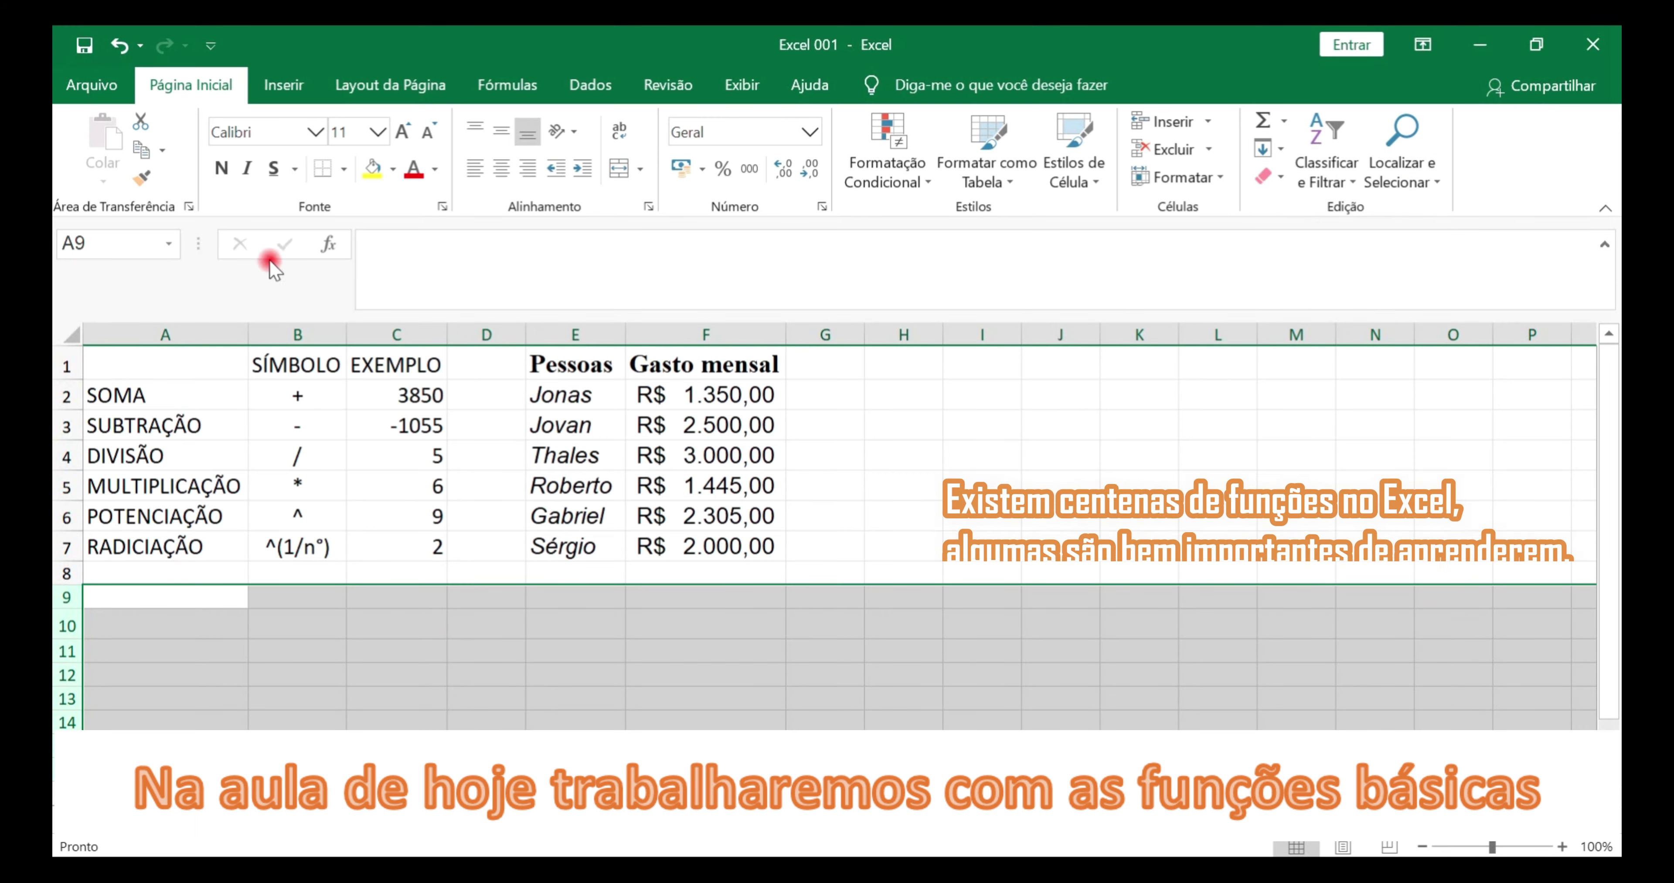
left_click(378, 132)
left_click(343, 288)
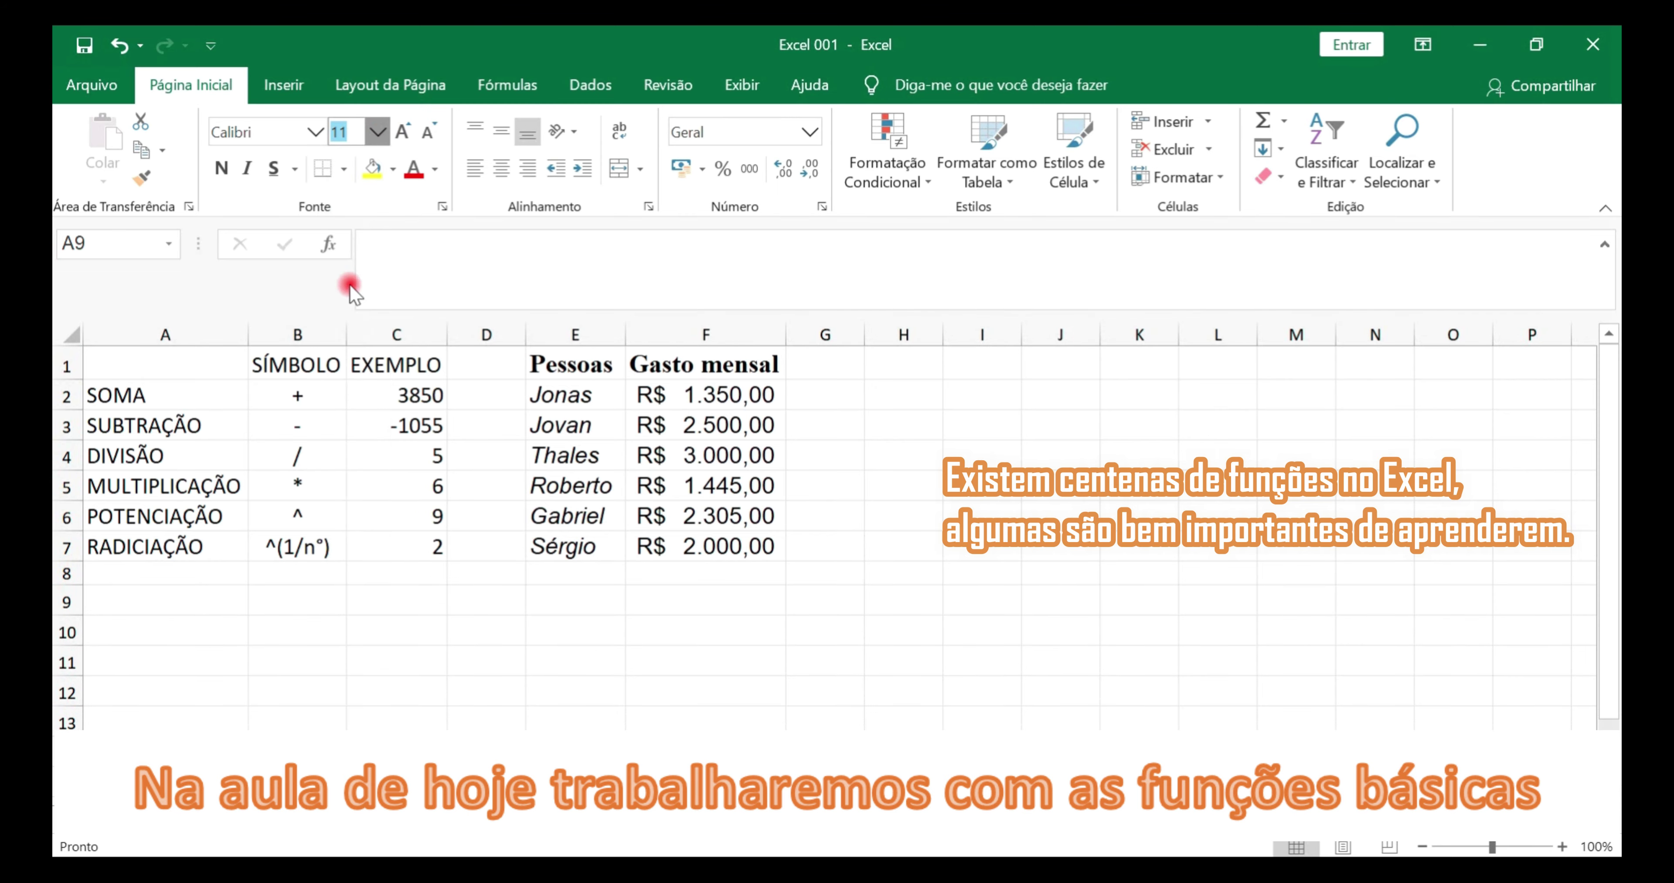
left_click(583, 597)
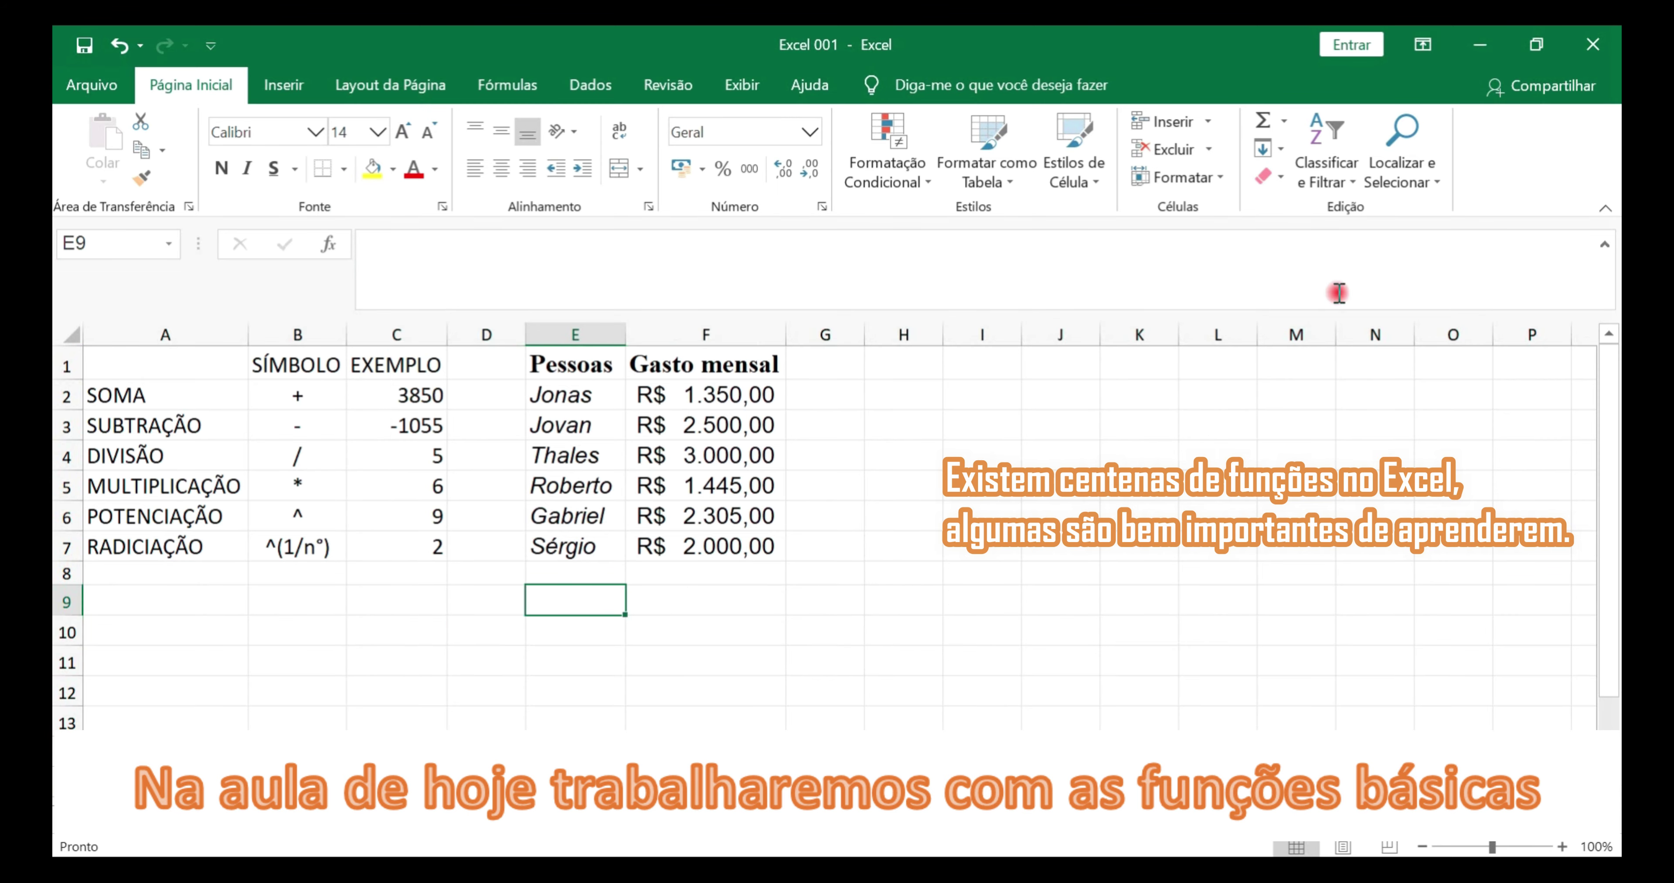
left_click(1284, 122)
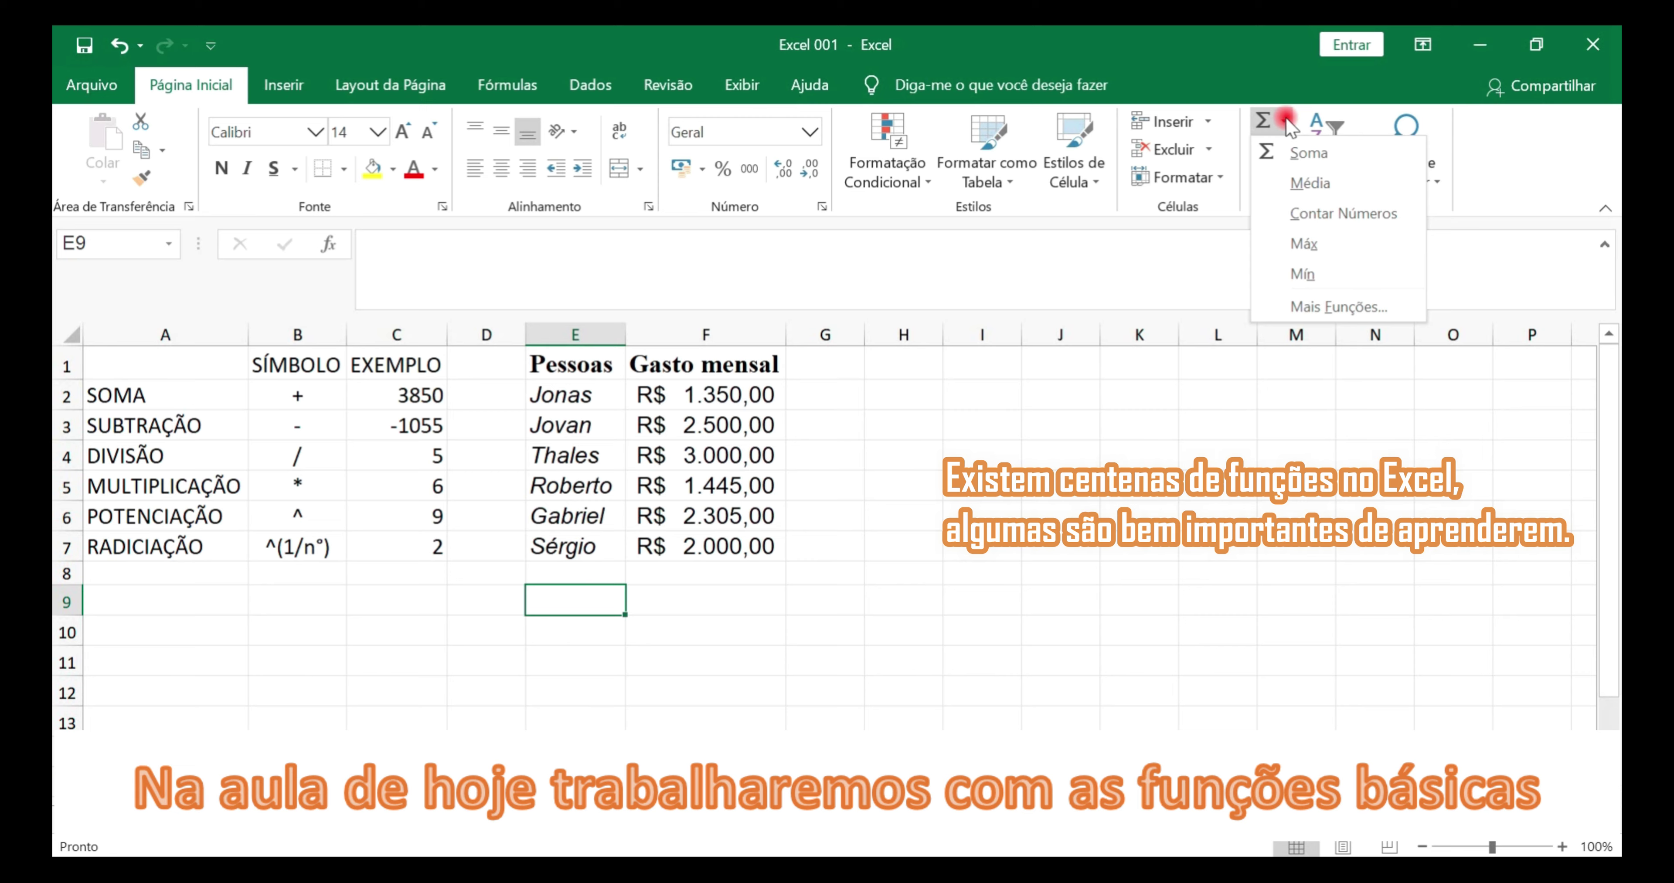
- Enter the labels Soma, Média and Contar Números in cells E9 to E11
left_click(1286, 123)
type("Soma")
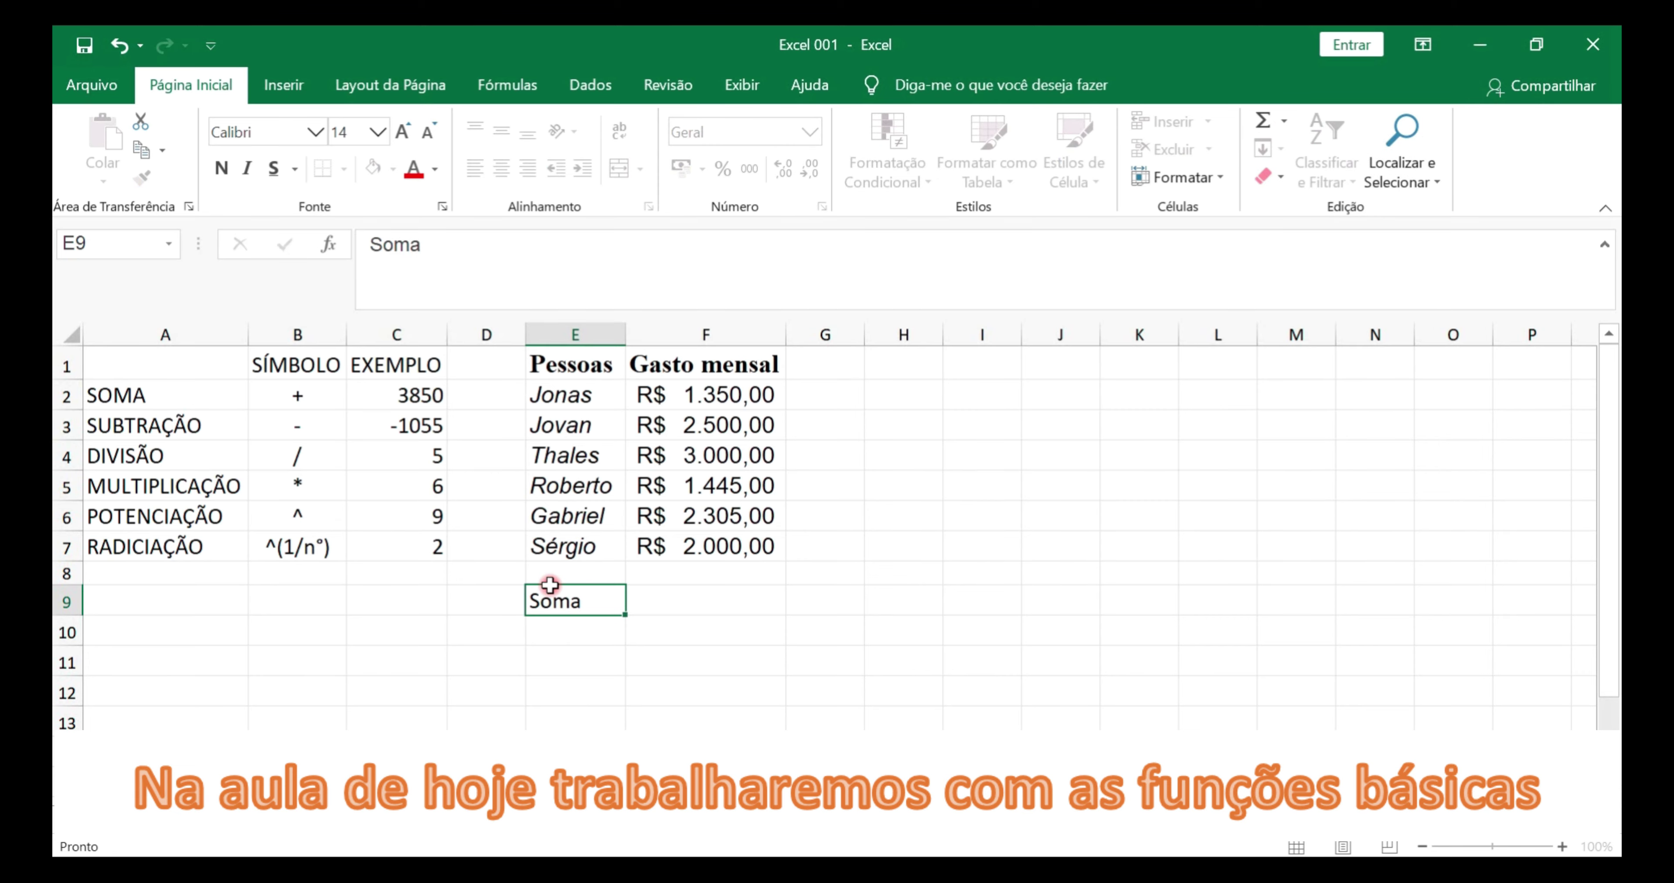
key("Return")
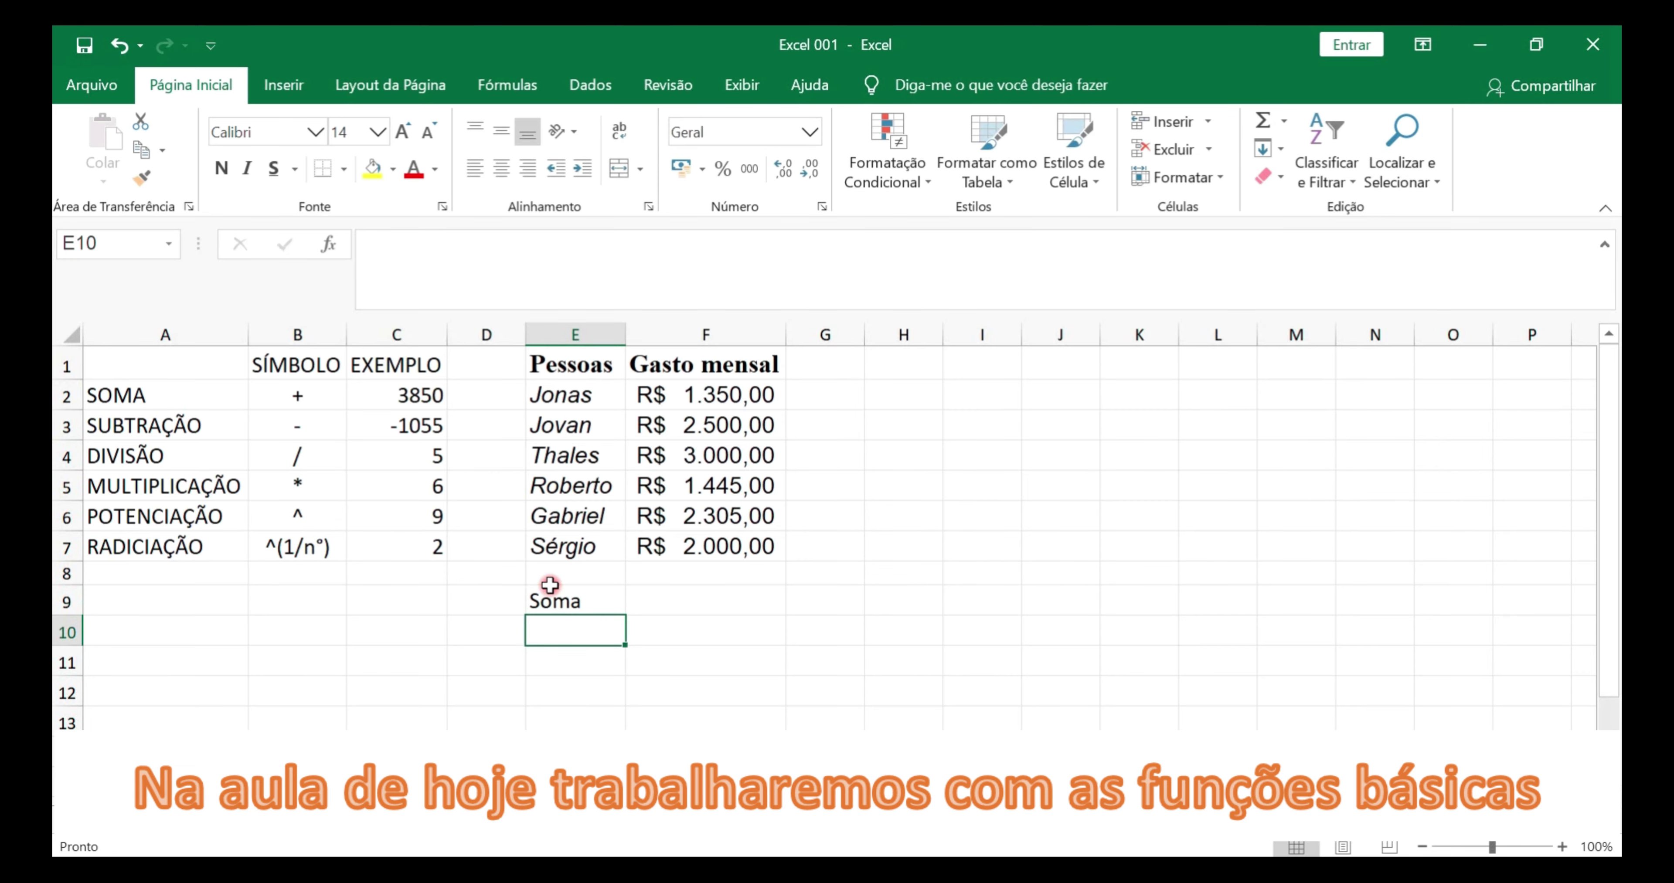
left_click(1295, 120)
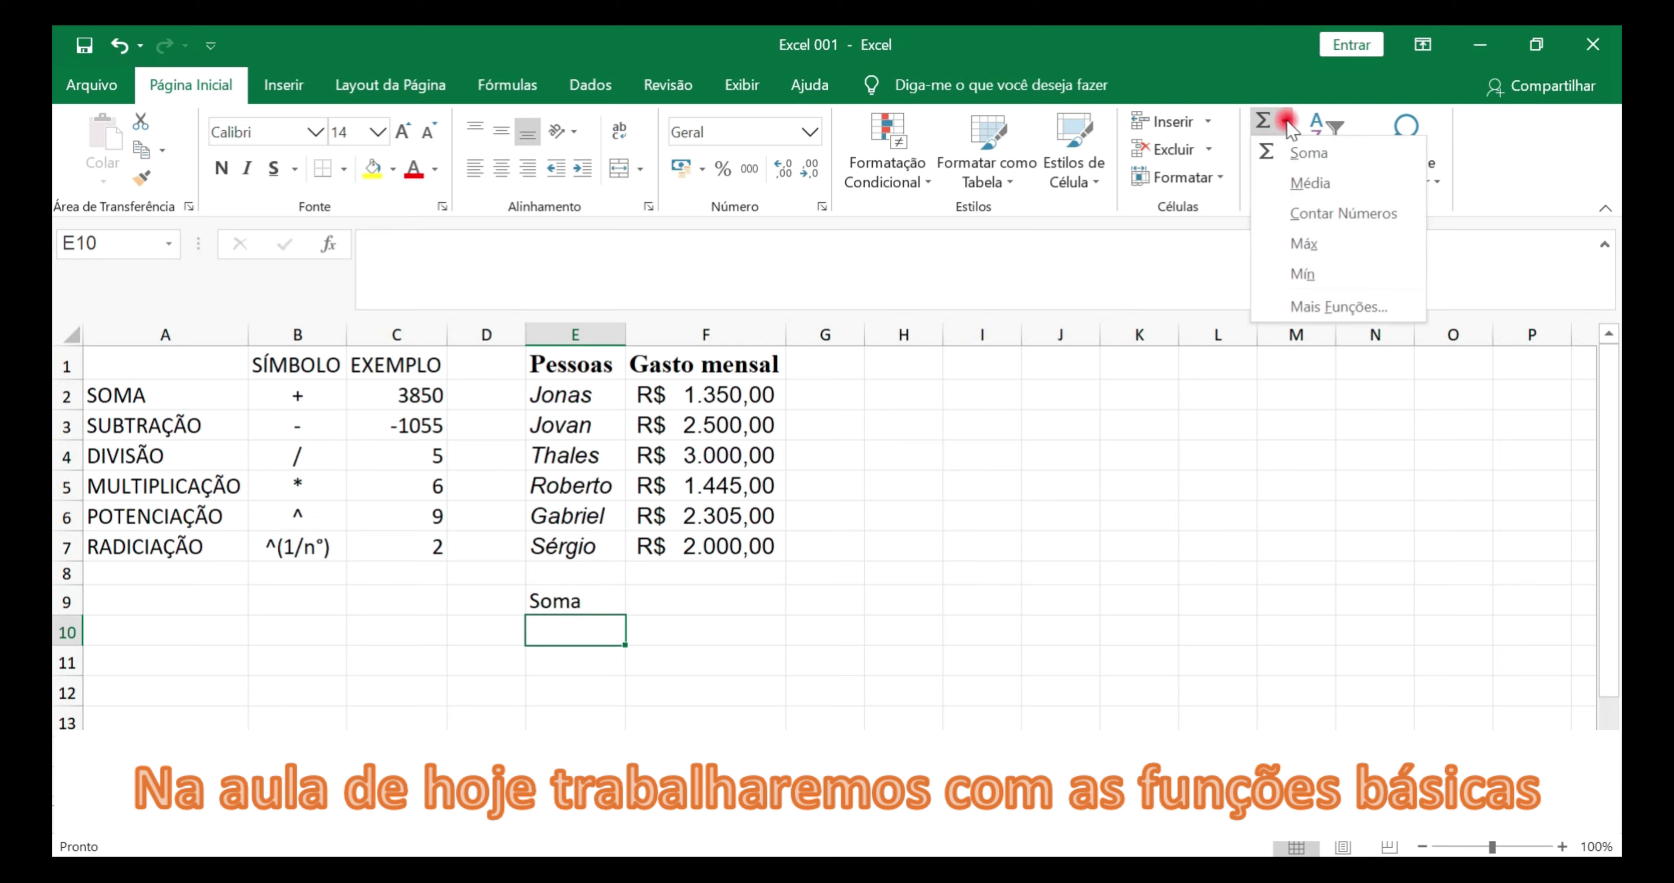
left_click(560, 624)
type("Média")
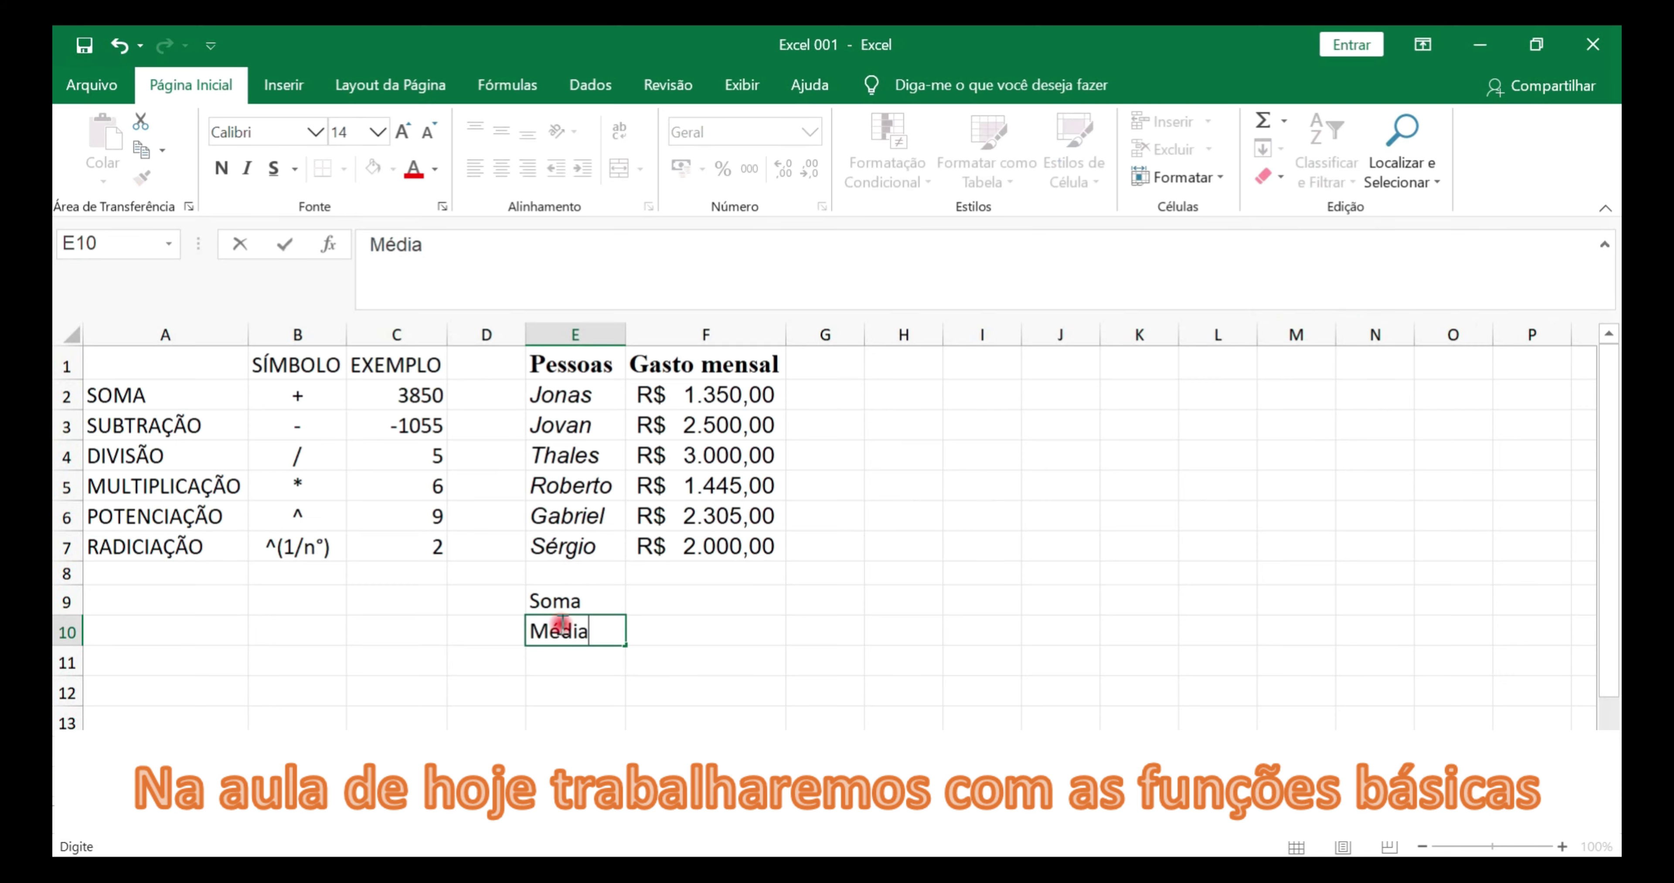
key("Return")
type("Co")
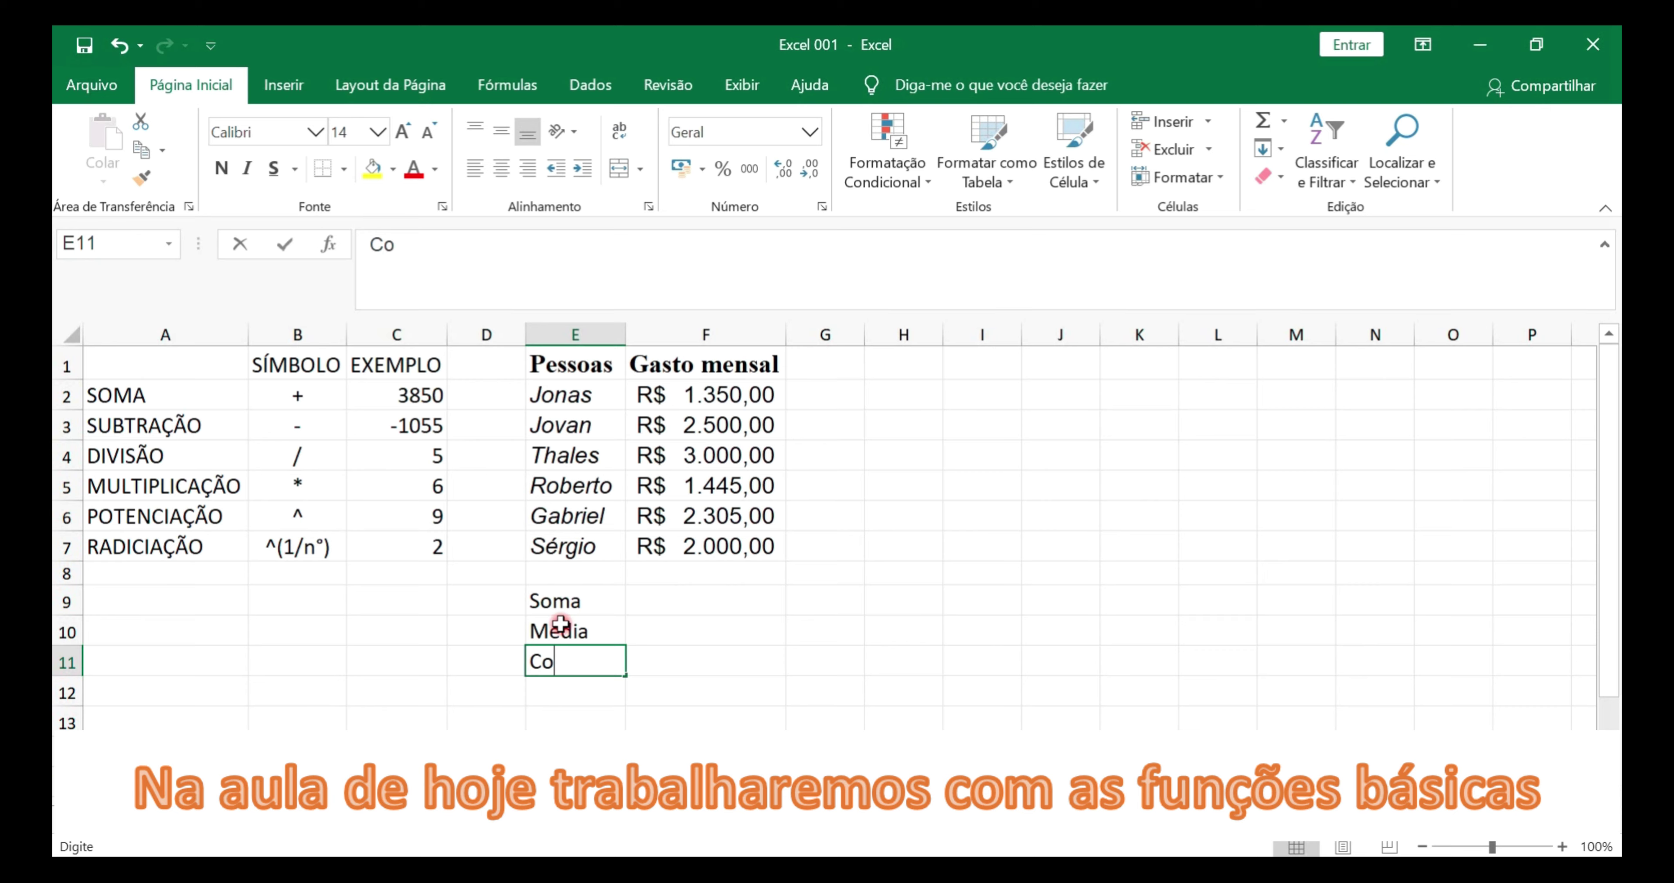
type("ntar Número")
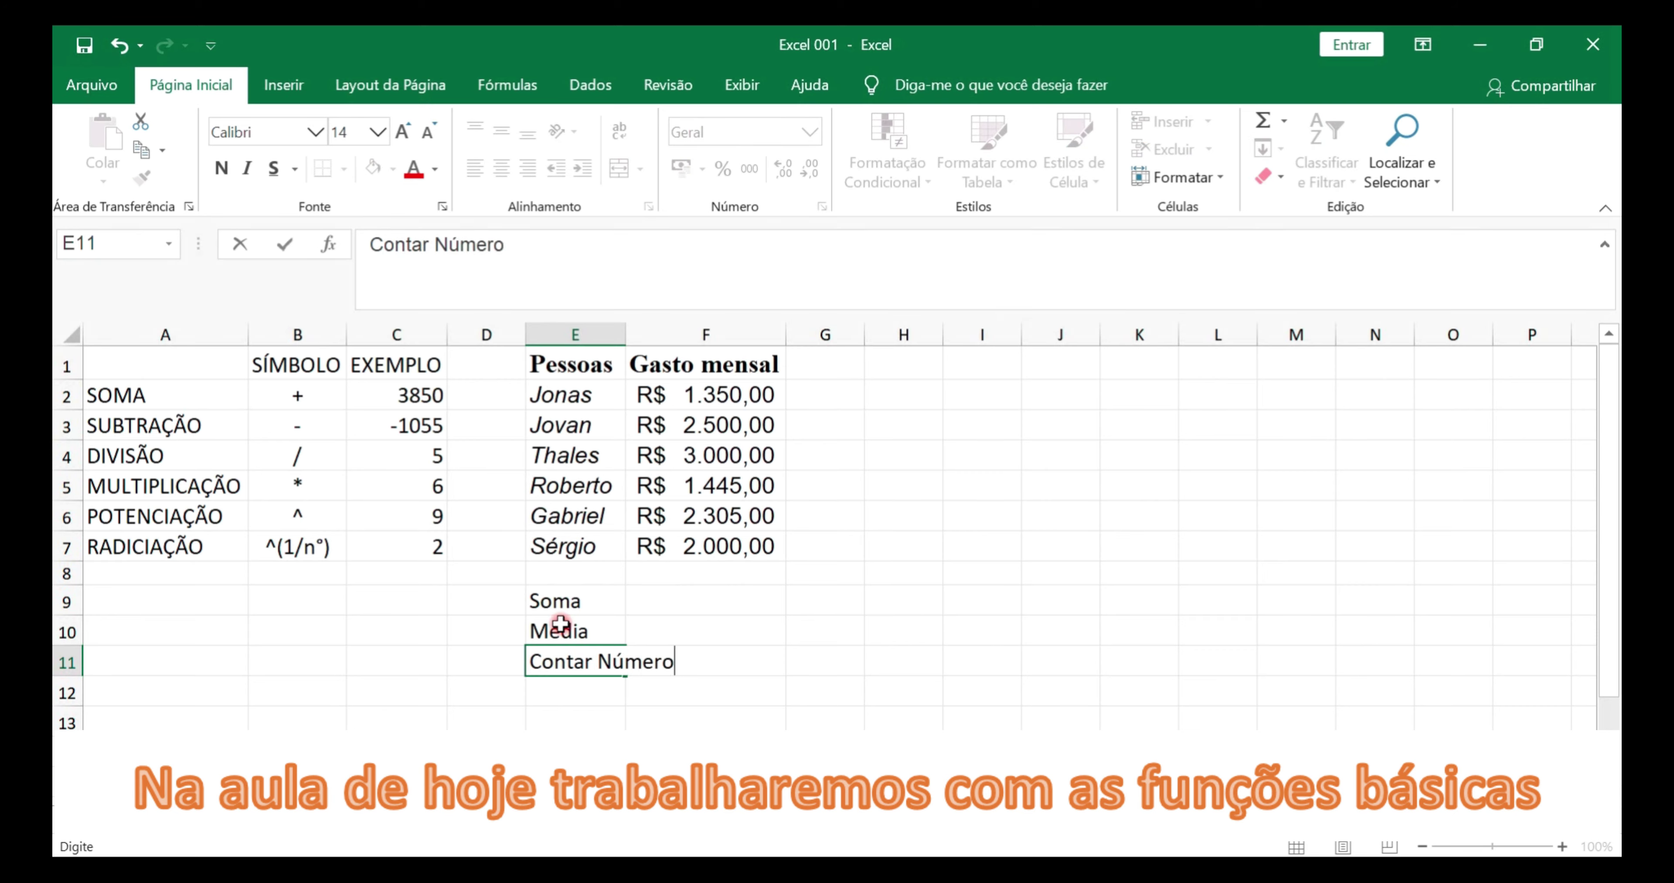
type("s")
left_click(903, 398)
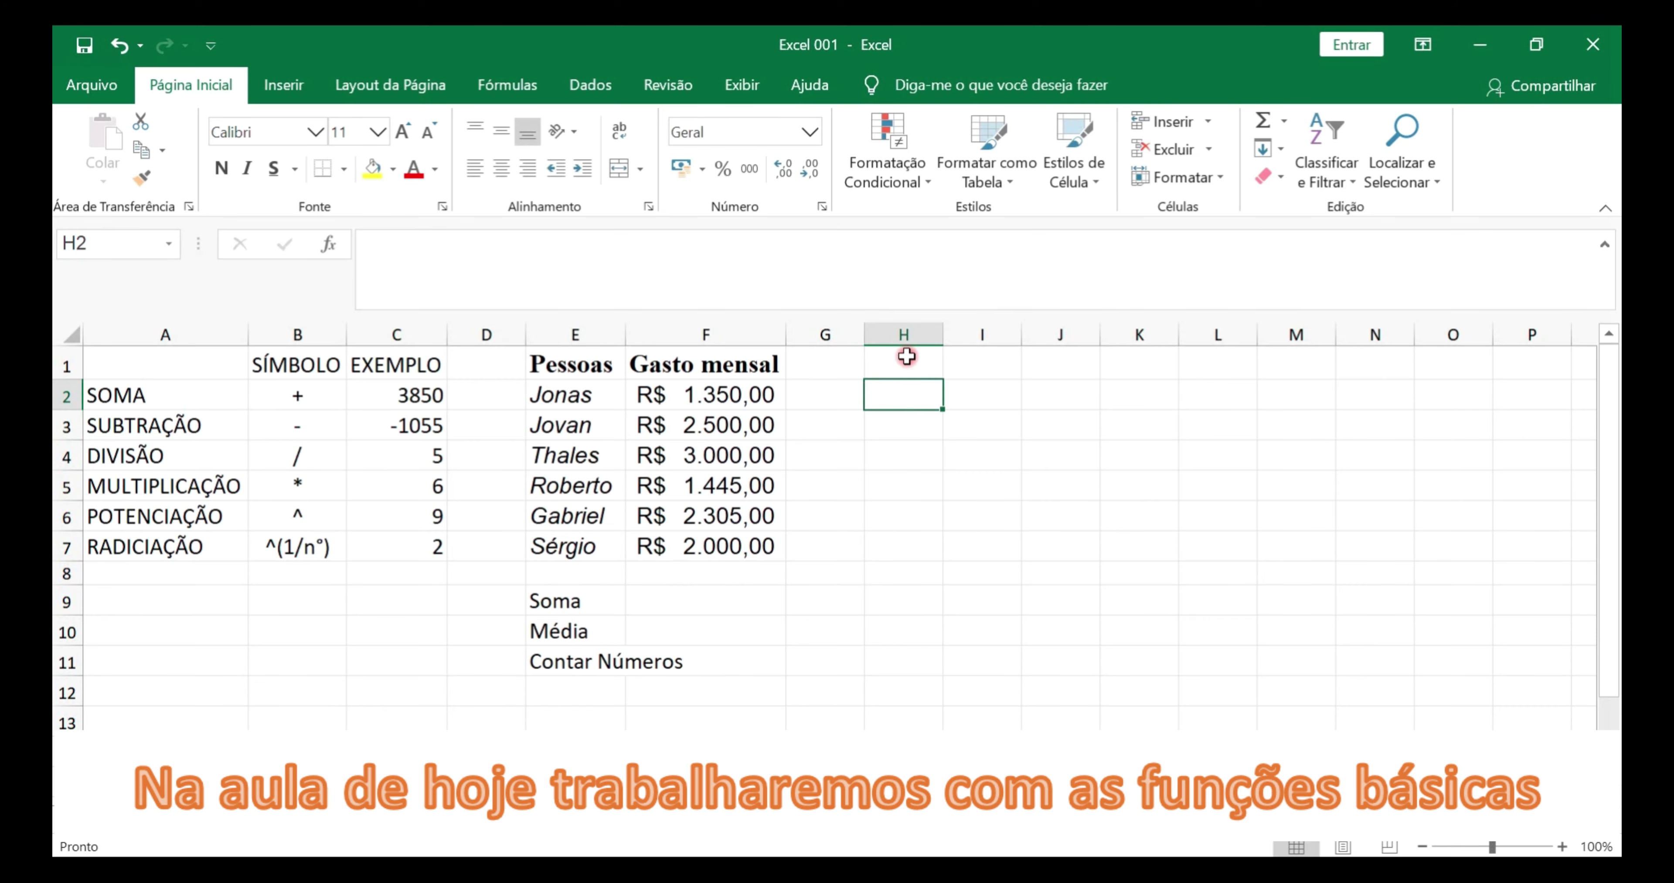
- AutoFit column E to the labels and select the Gasto mensal values
left_click_drag(907, 356, 1066, 358)
double_click(625, 334)
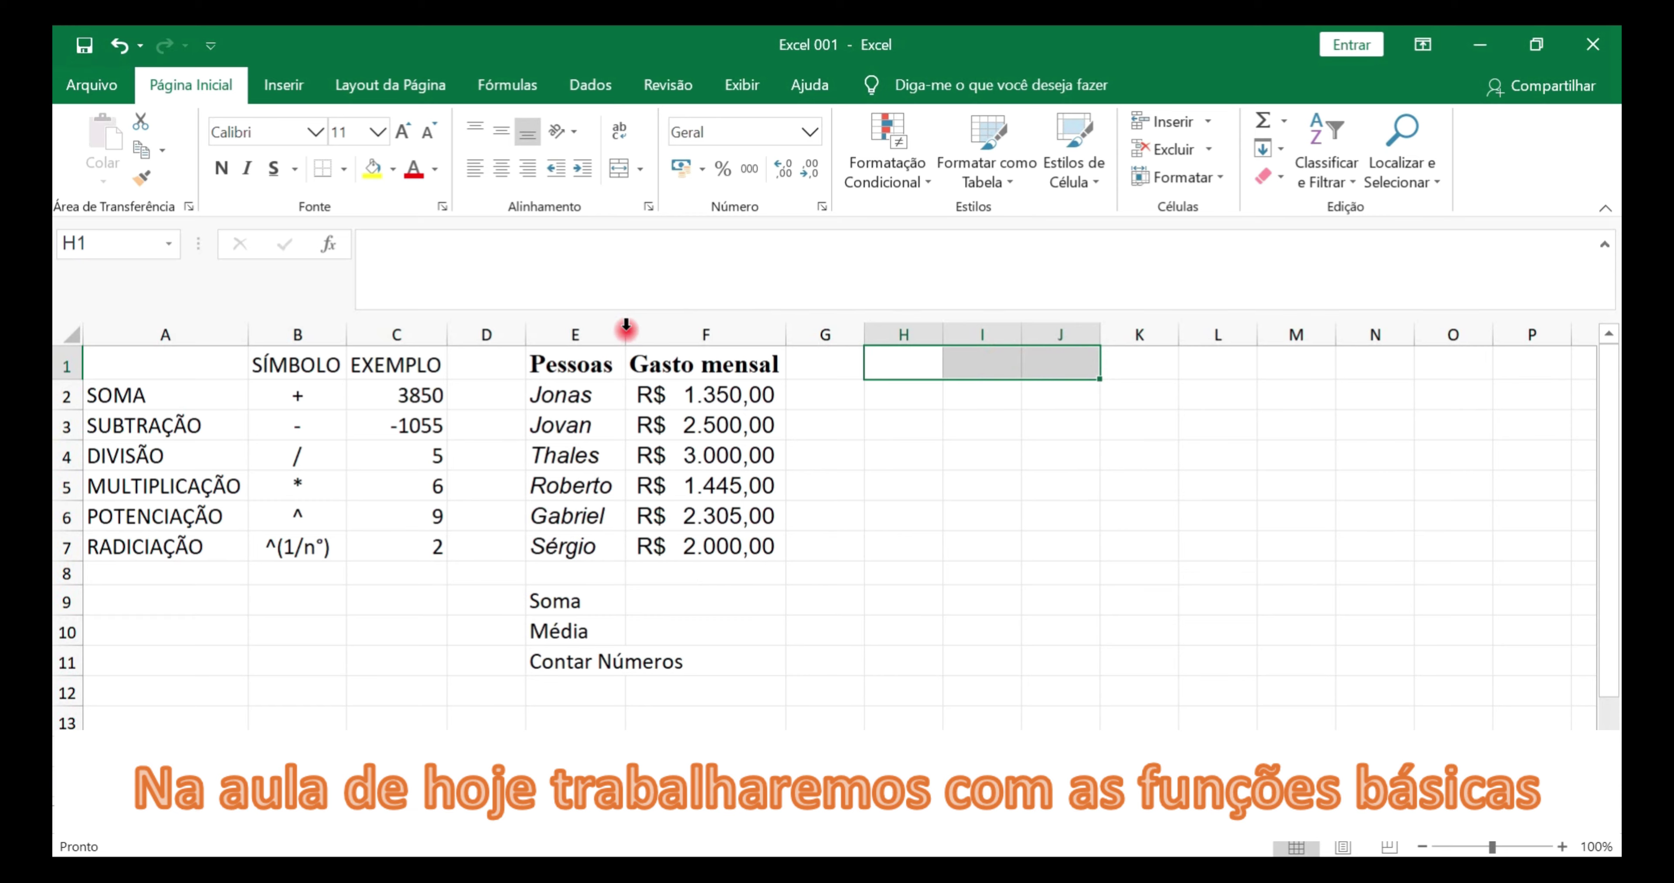
left_click_drag(757, 598, 751, 653)
mouse_move(803, 448)
left_mouse_down()
mouse_move(777, 399)
mouse_move(784, 549)
left_mouse_up()
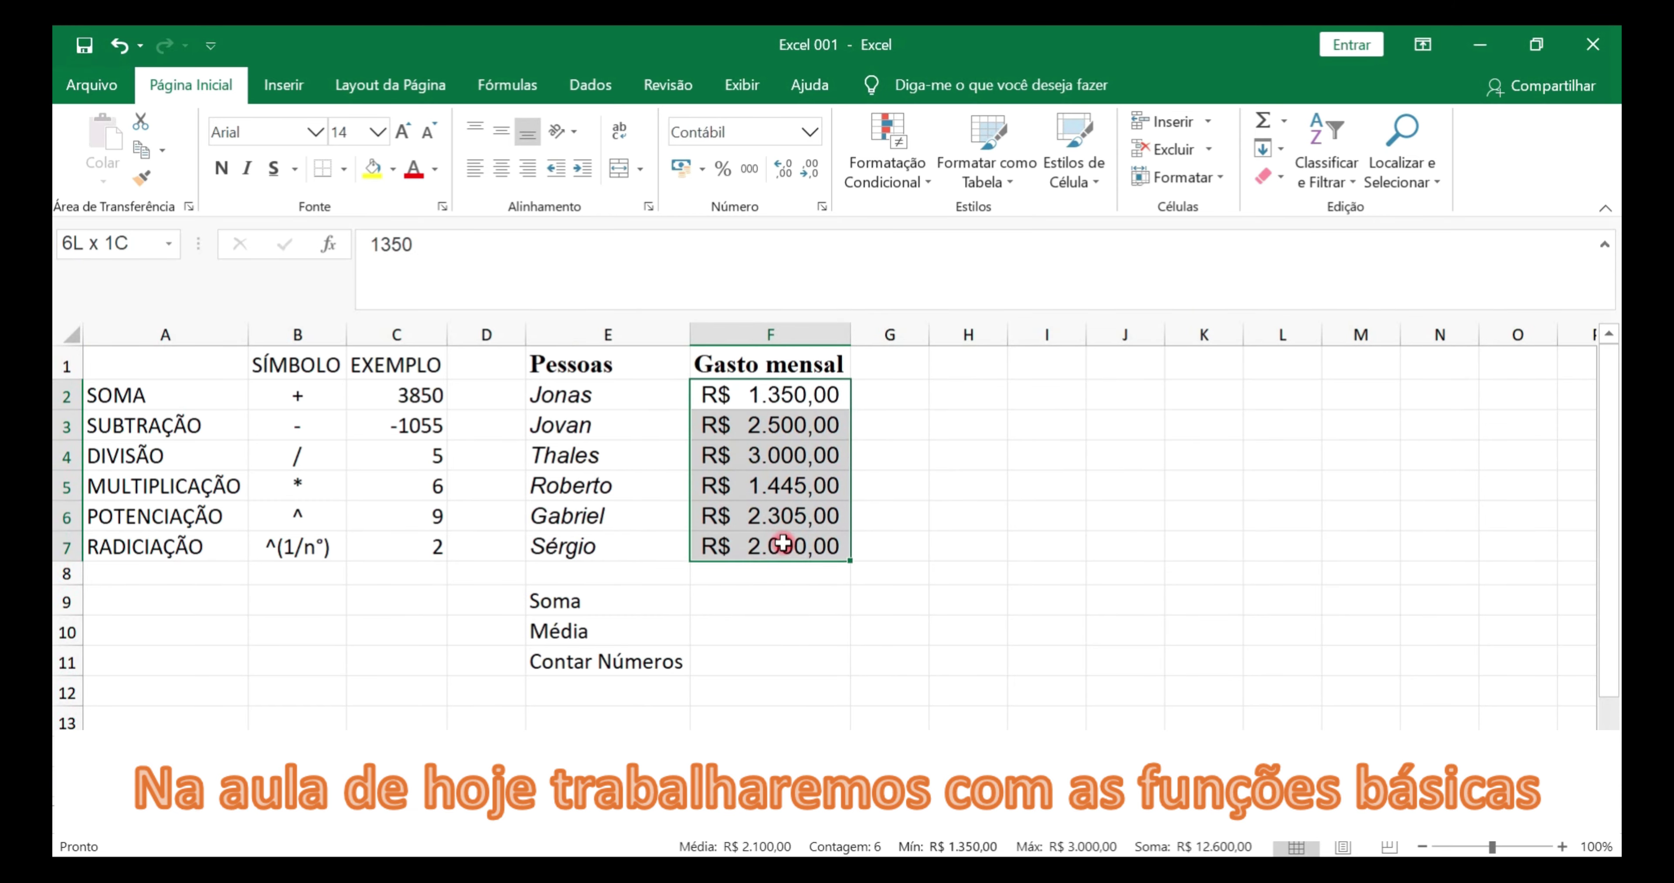
- Copy the Gasto mensal values and paste them transposed across row 2 from H2
key("ctrl+c")
left_click(973, 393)
right_click(973, 393)
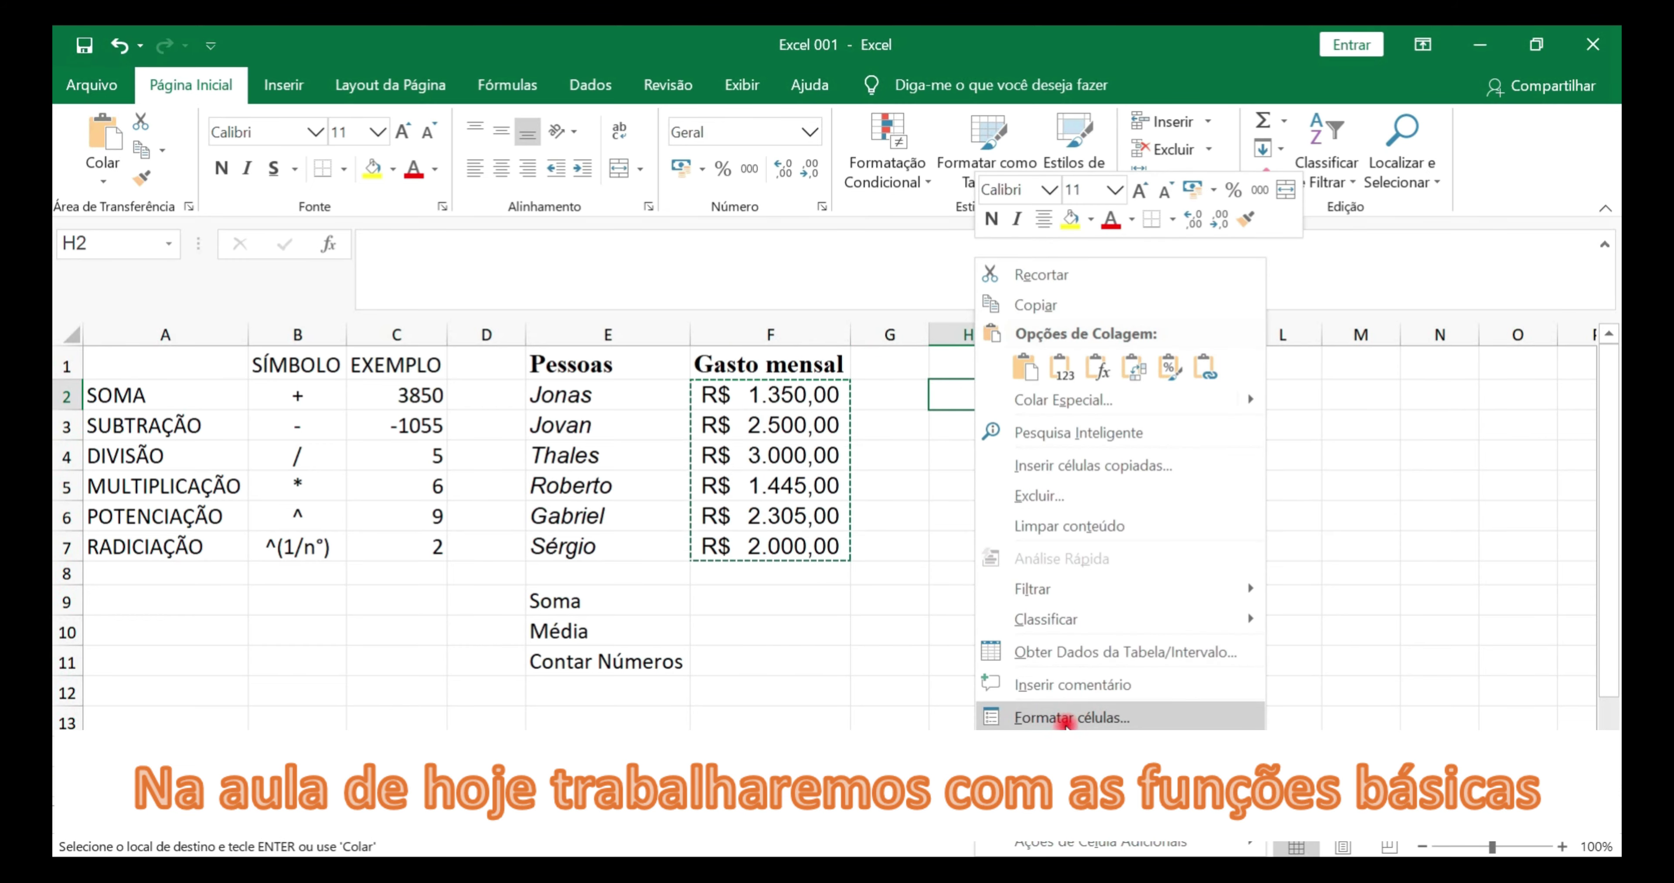
left_click(1066, 400)
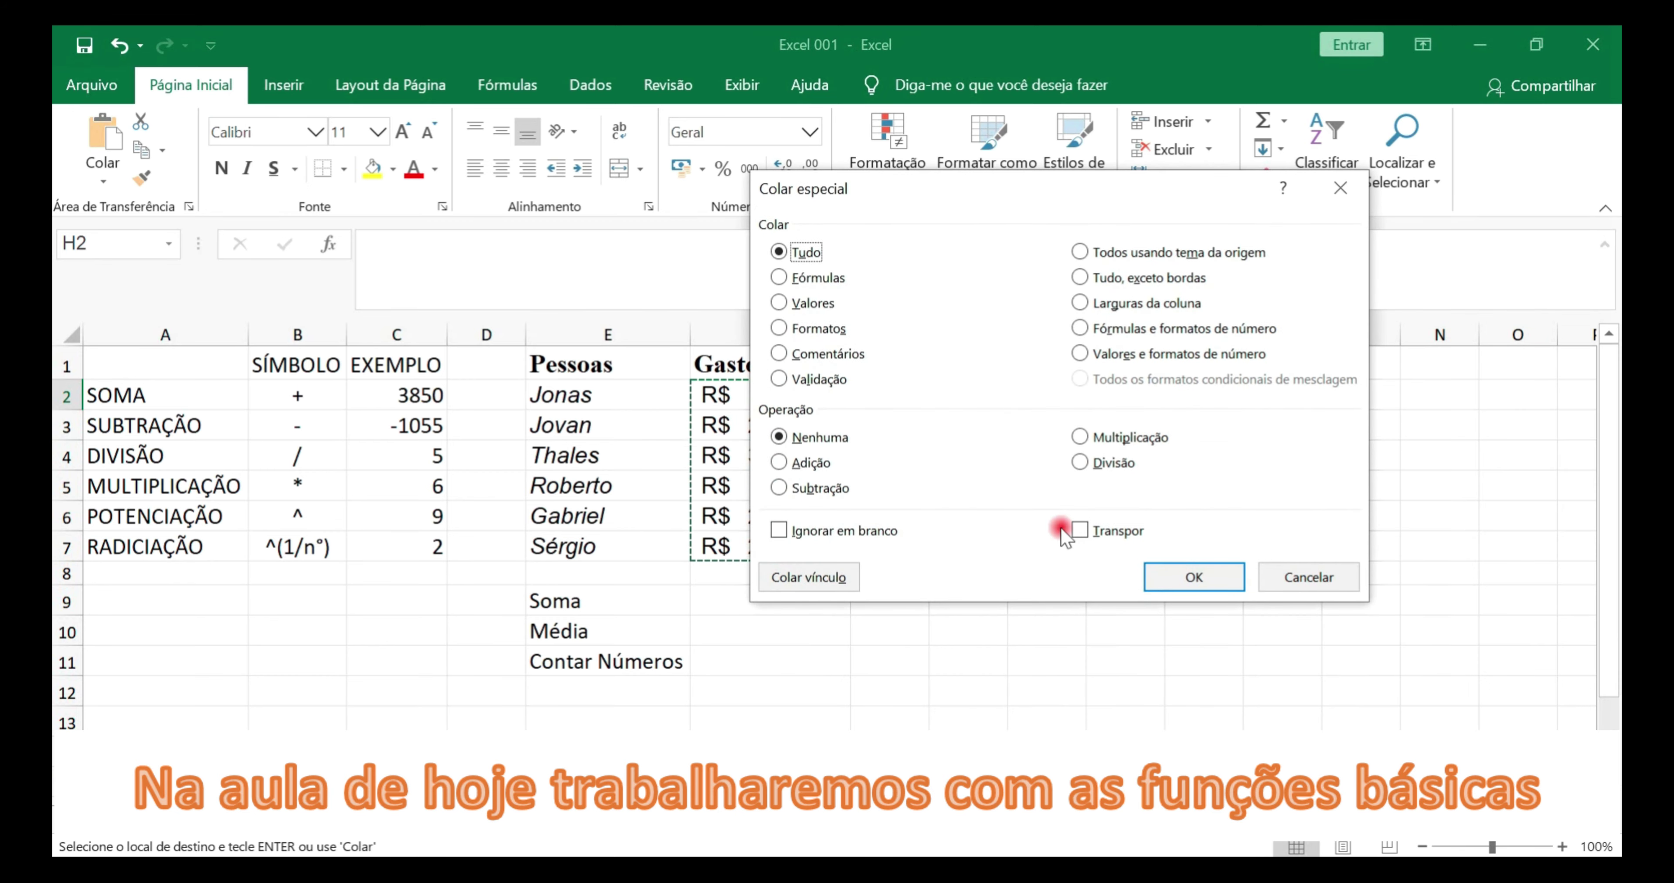
left_click(1078, 525)
left_click(1189, 570)
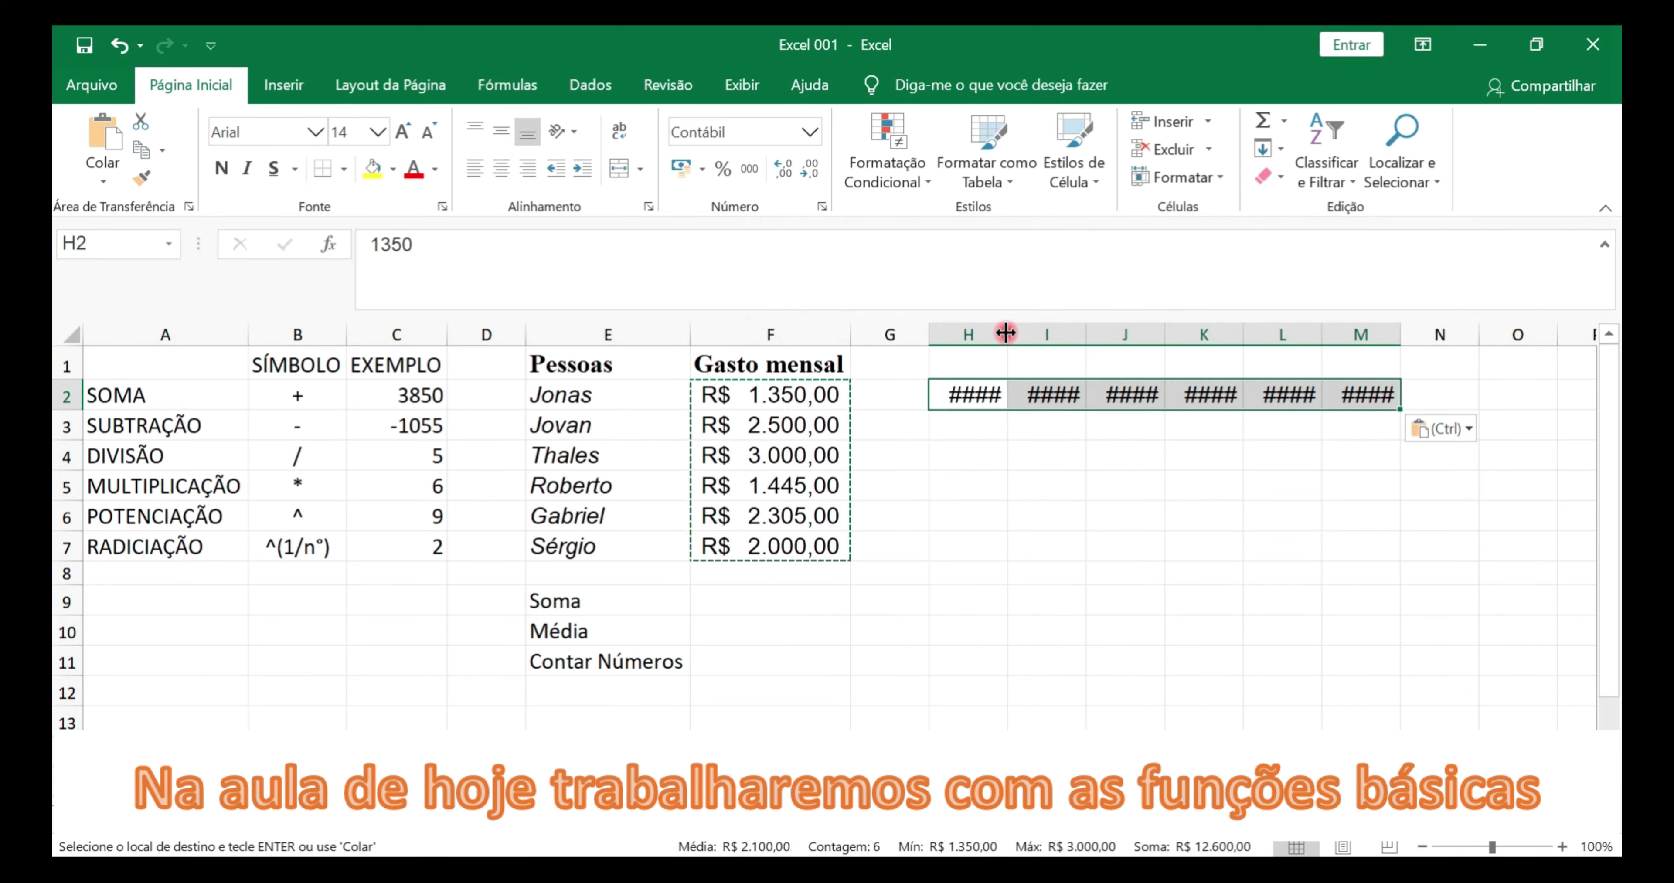
- Widen columns H to M so the transposed expense values are visible
left_click_drag(975, 333, 1330, 330)
double_click(1330, 330)
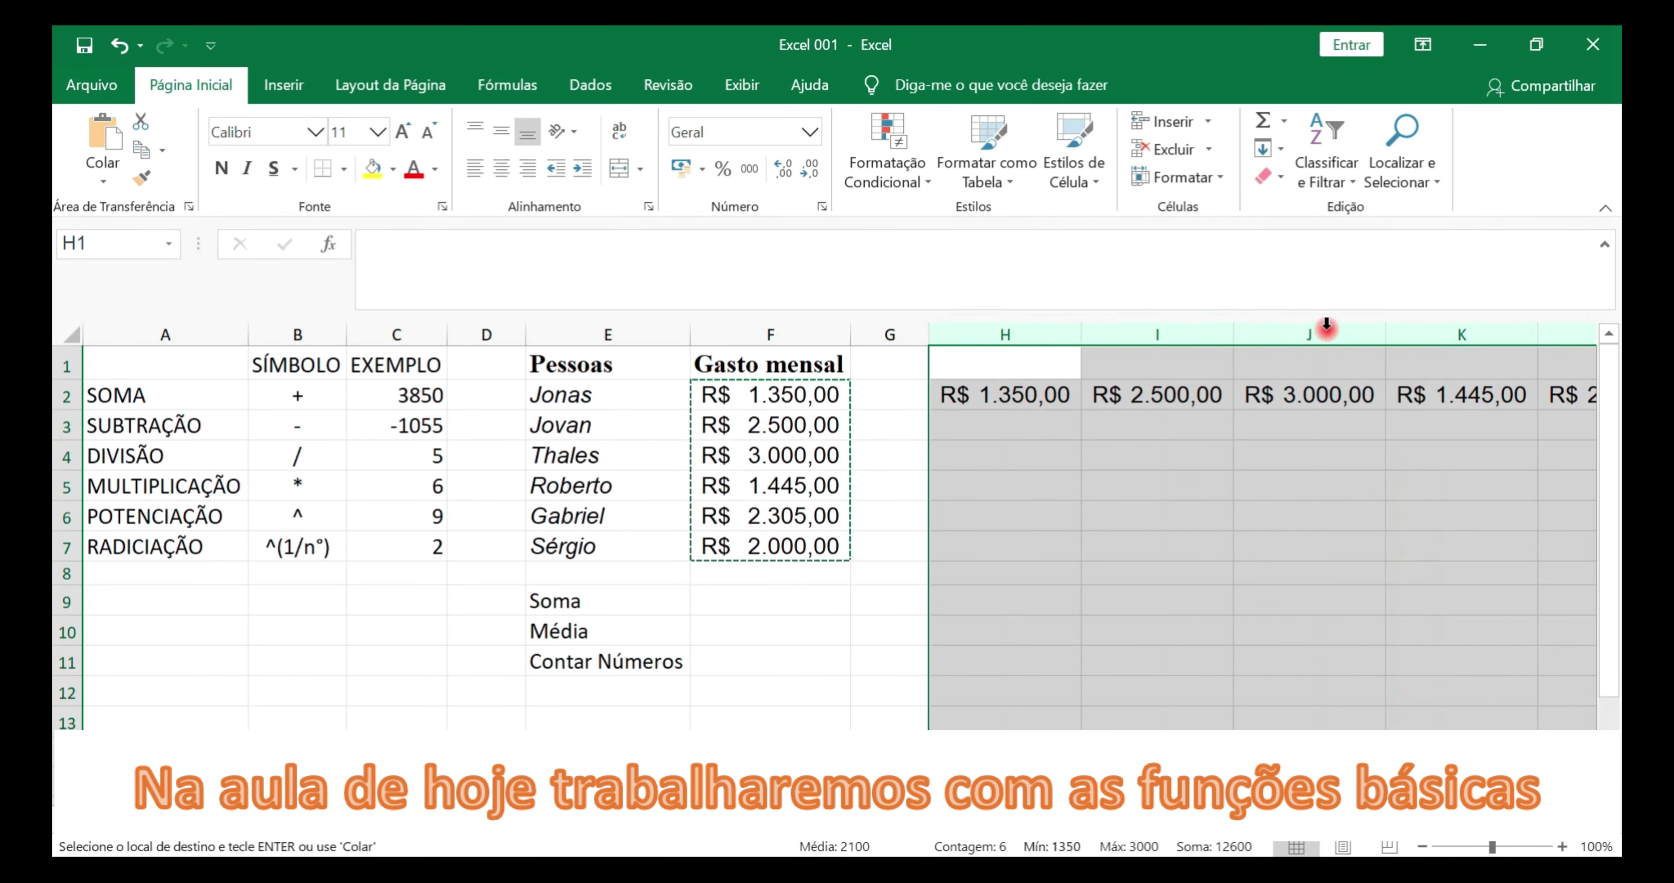
scroll(1127, 599, "down", 1, "ctrl")
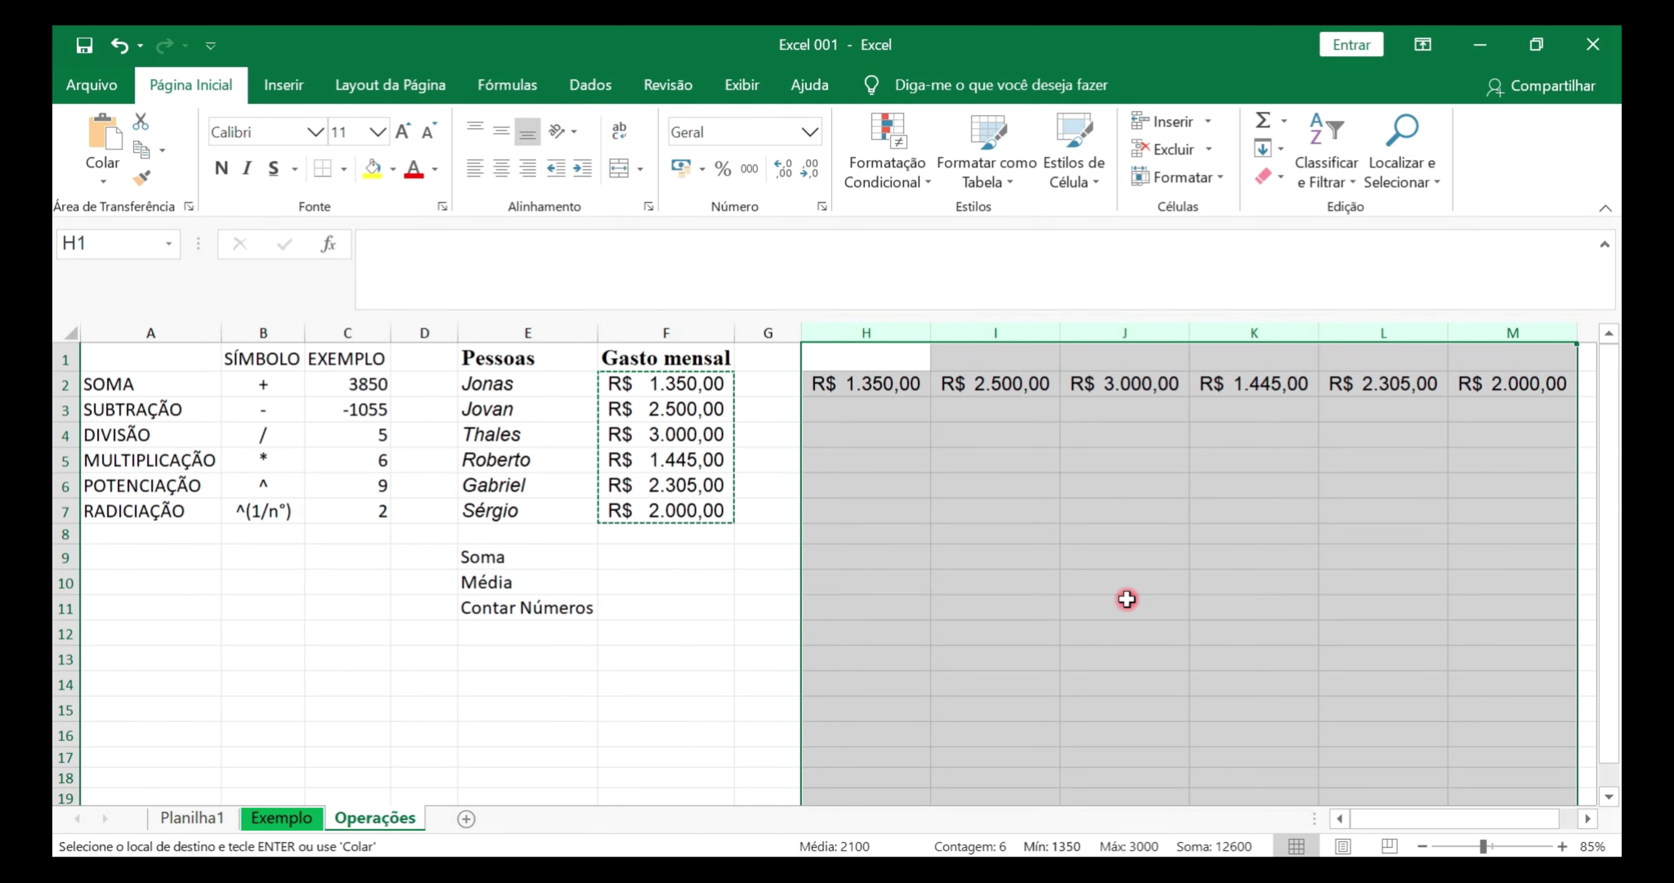
left_click(1587, 820)
left_click(1588, 820)
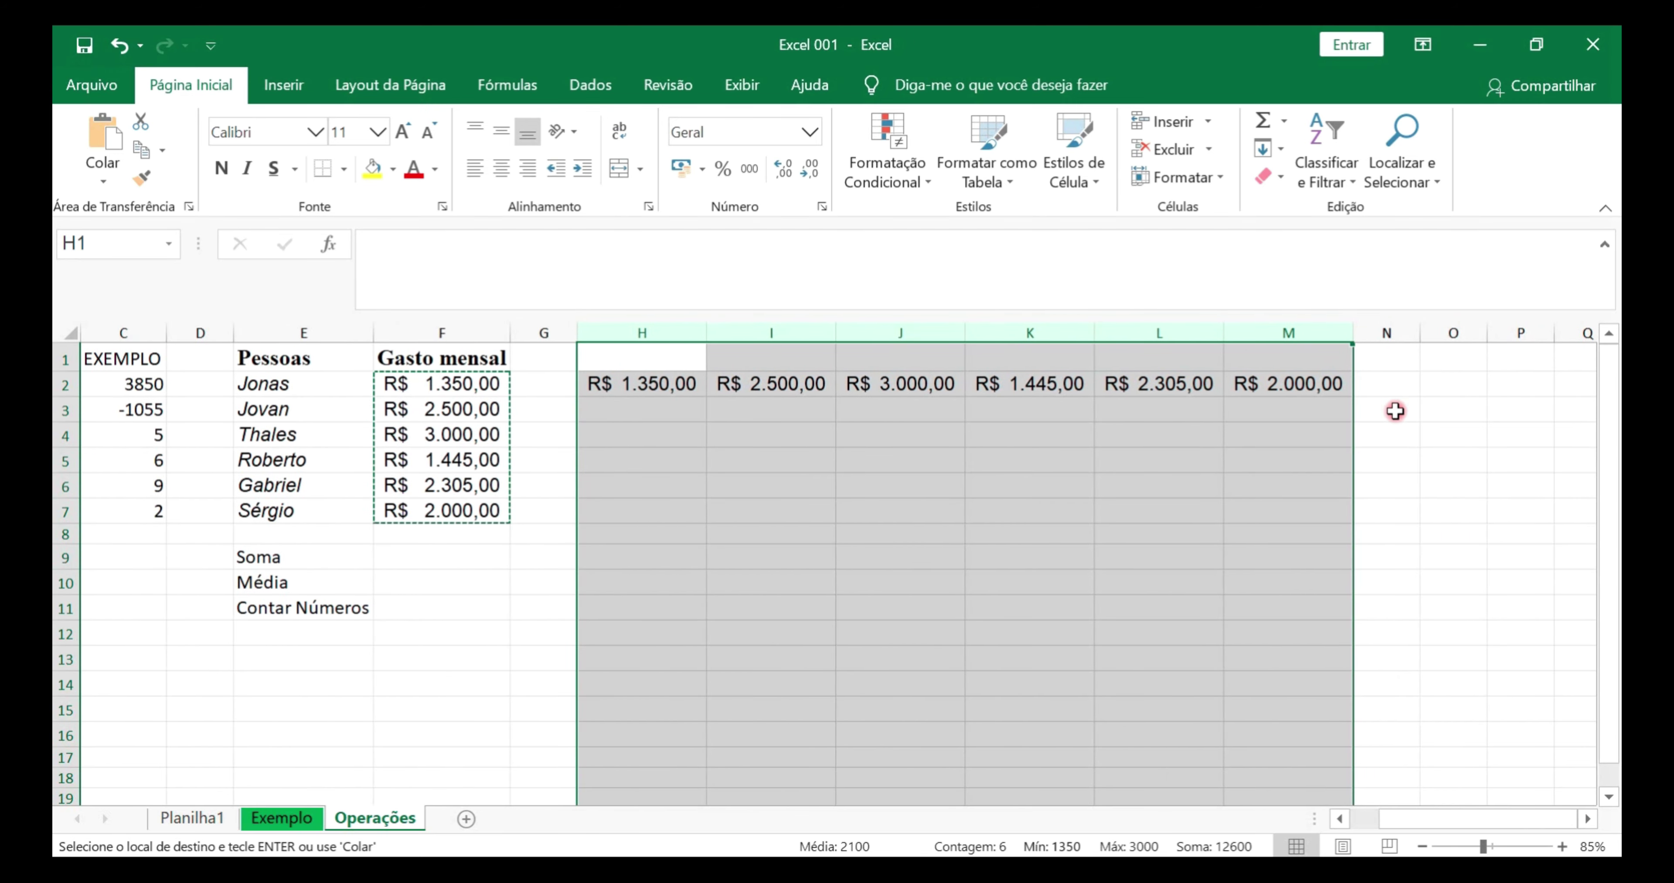
left_click(1406, 383)
left_click(1456, 383)
left_click(1520, 383)
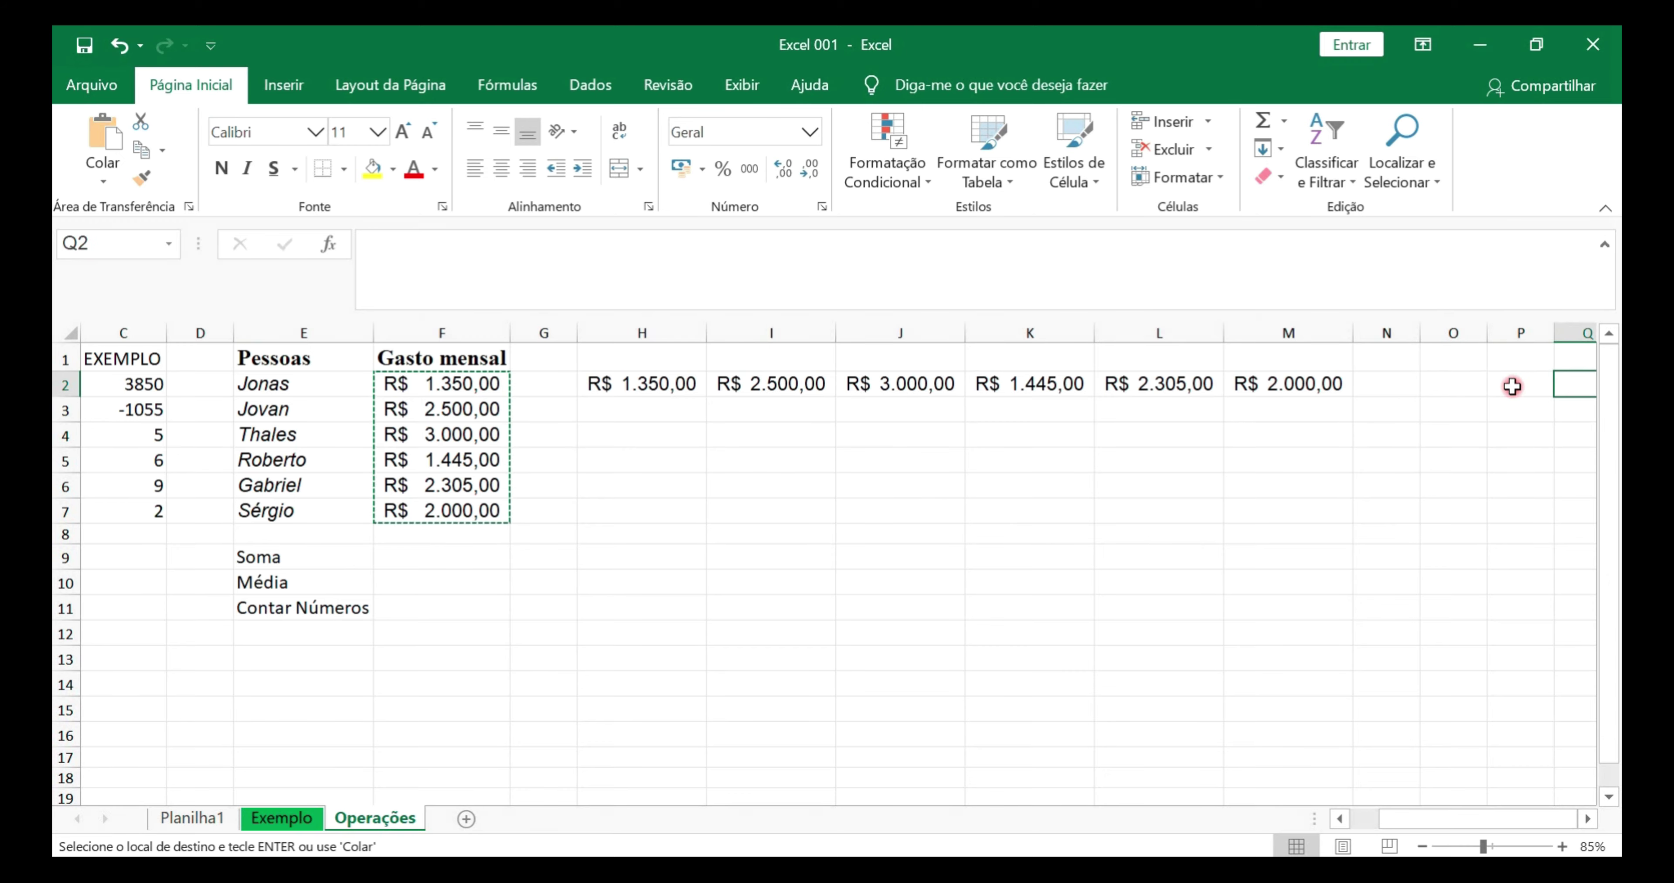
left_click(1454, 383)
left_click(1384, 383)
- Delete the transposed values from H2:M2 and scroll back to columns A and B
left_click_drag(396, 384, 390, 388)
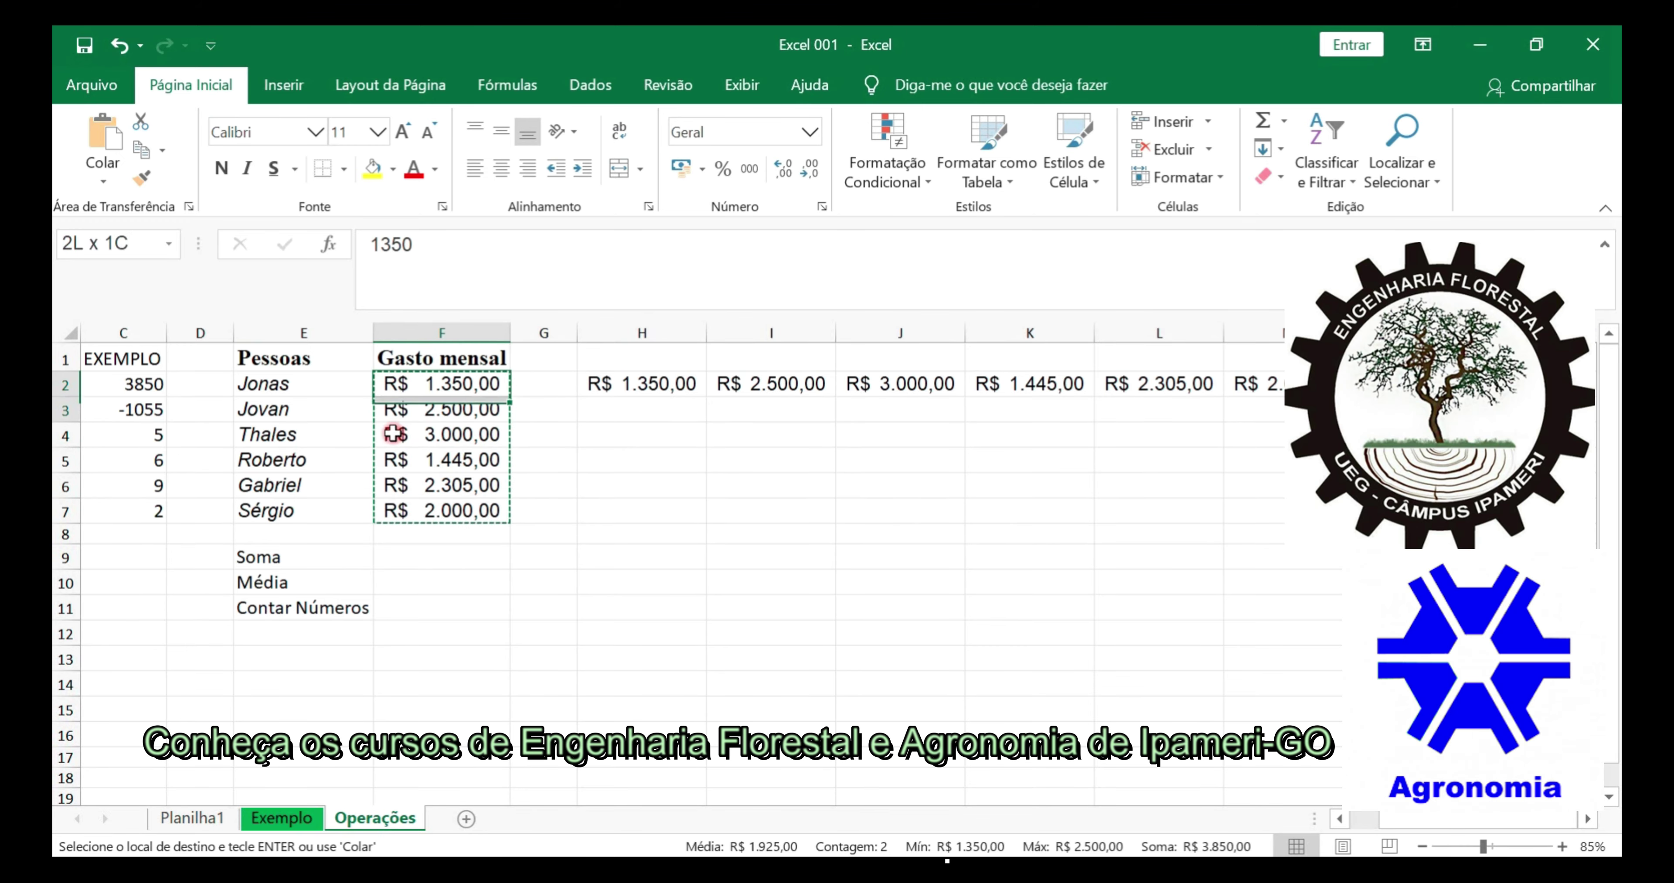
left_click_drag(397, 558, 420, 588)
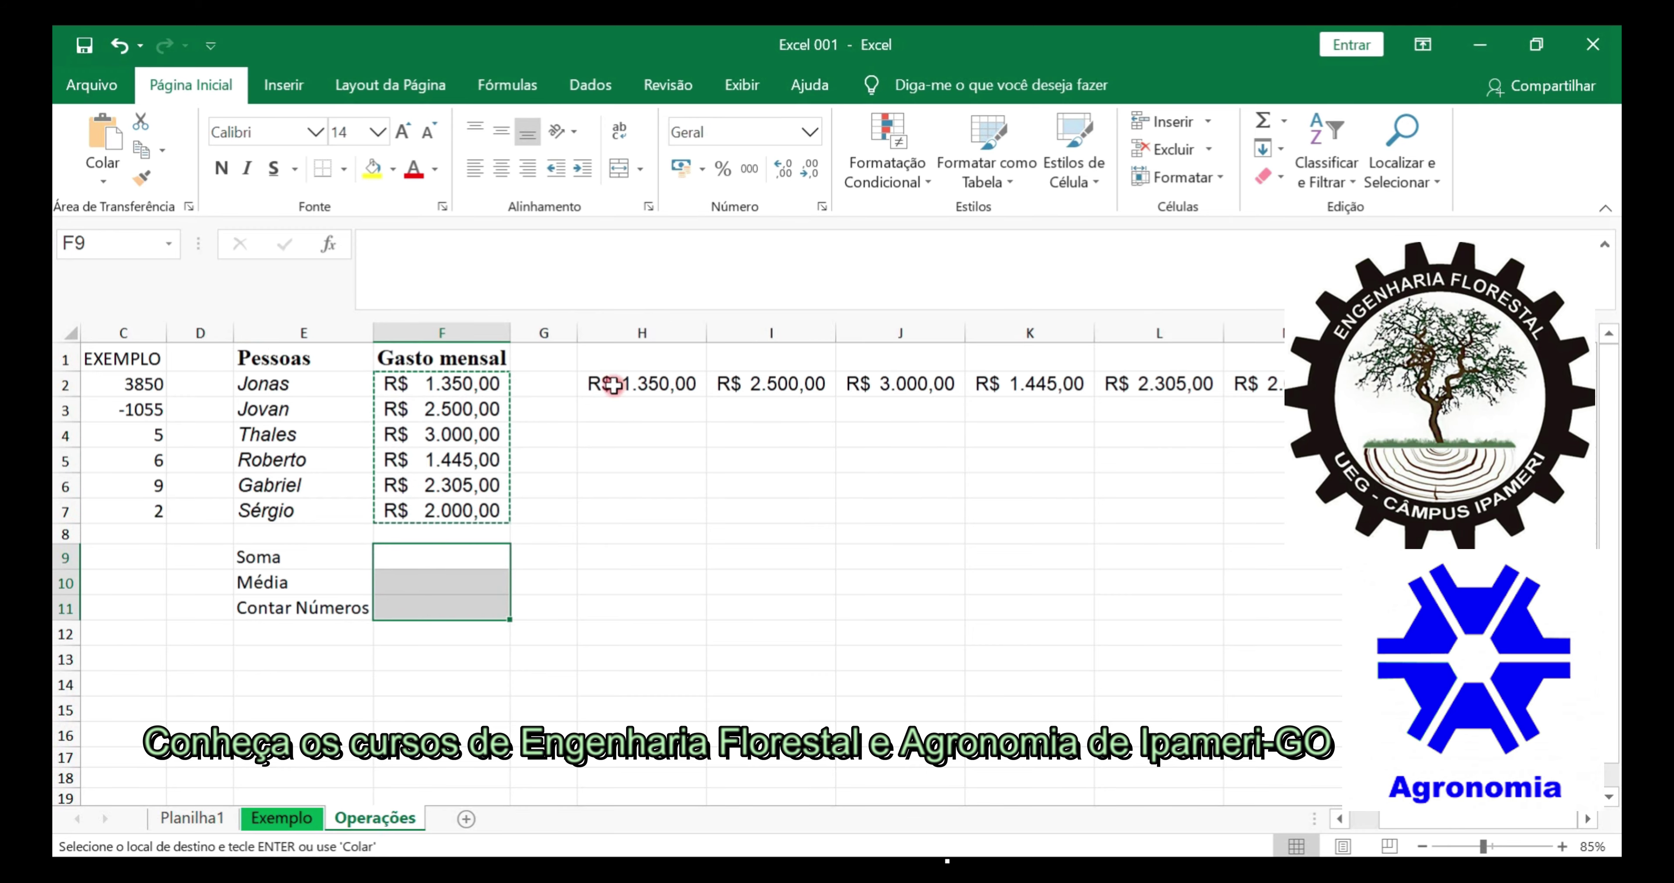
left_click_drag(615, 385, 1273, 384)
key("Delete")
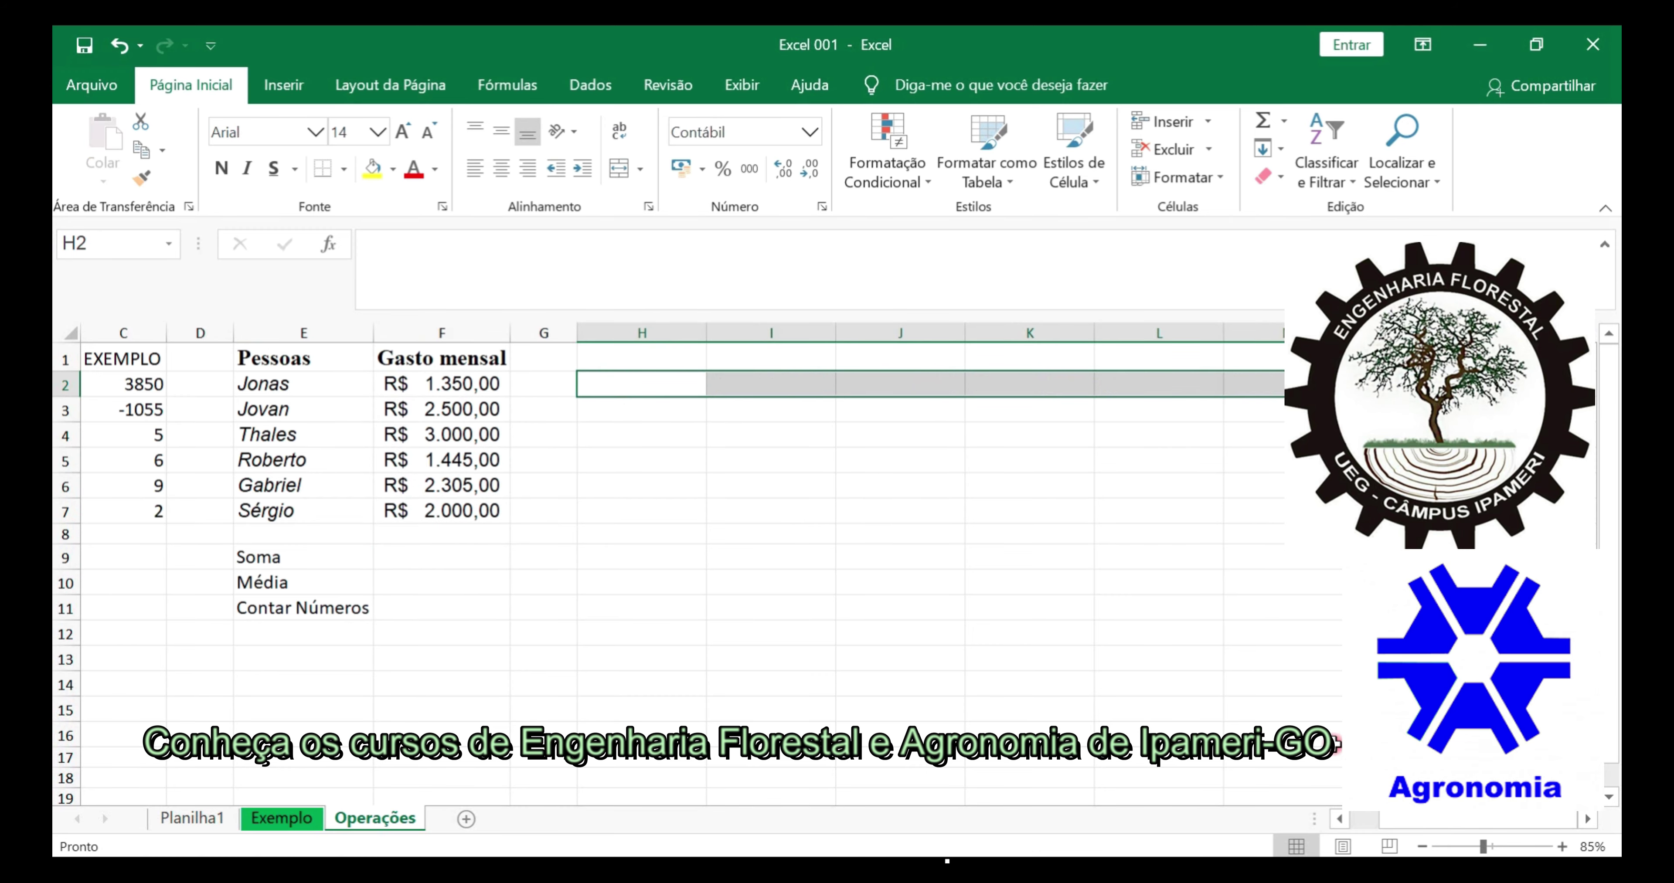
scroll(1311, 766, "left", 2)
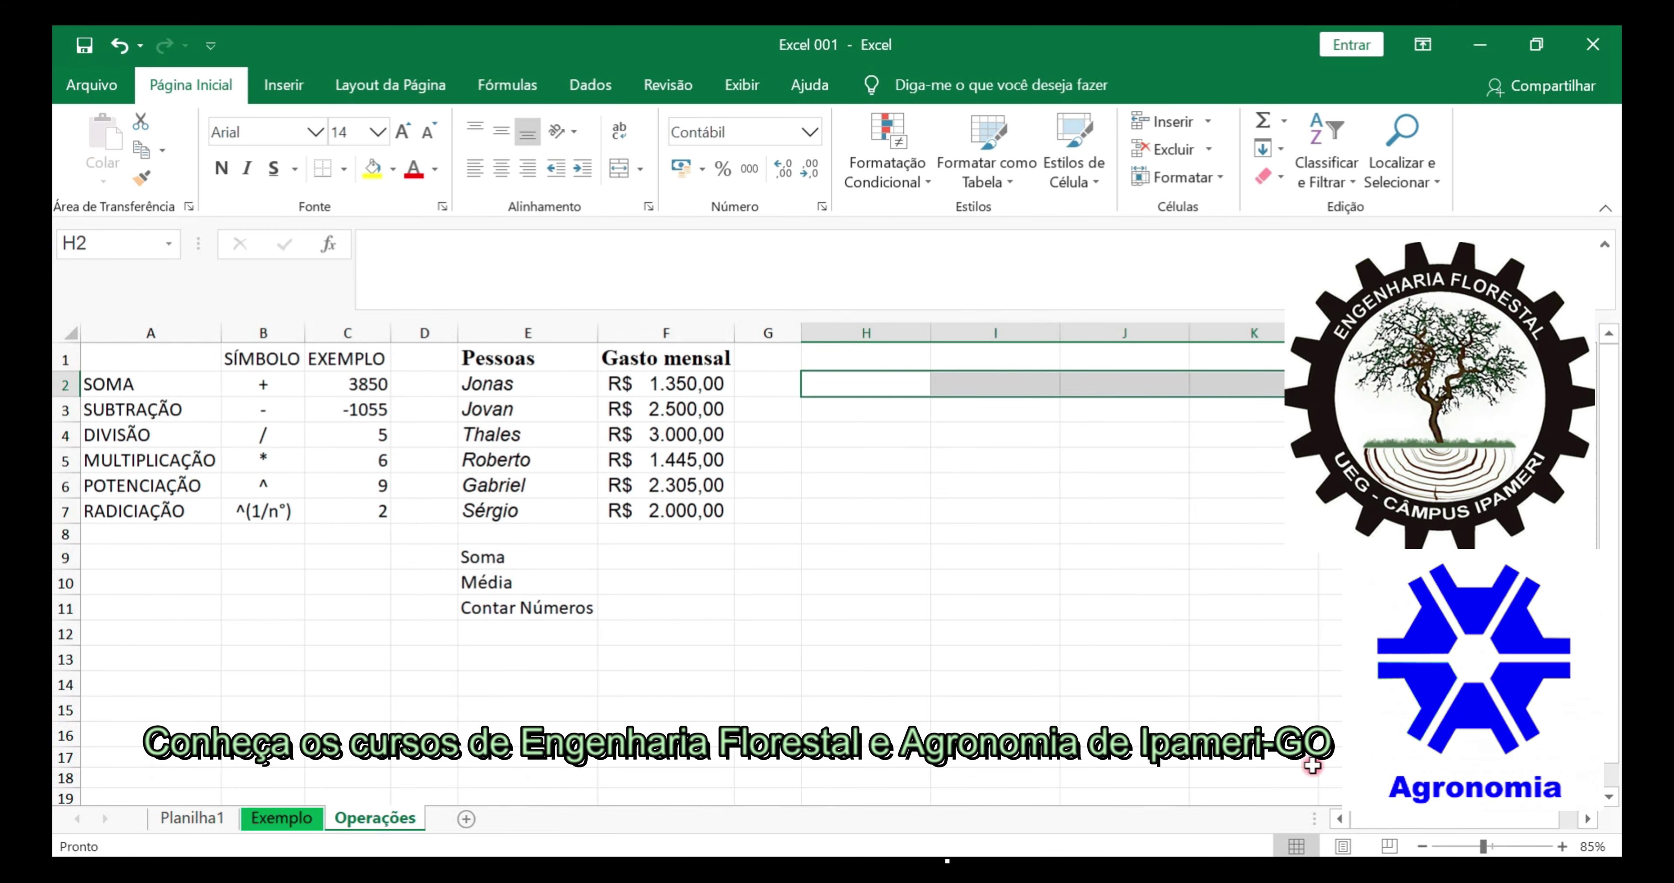
- Enter Mín and Máx labels in E12:E13 and reorder them so Máx comes first
left_click(524, 630)
type("M")
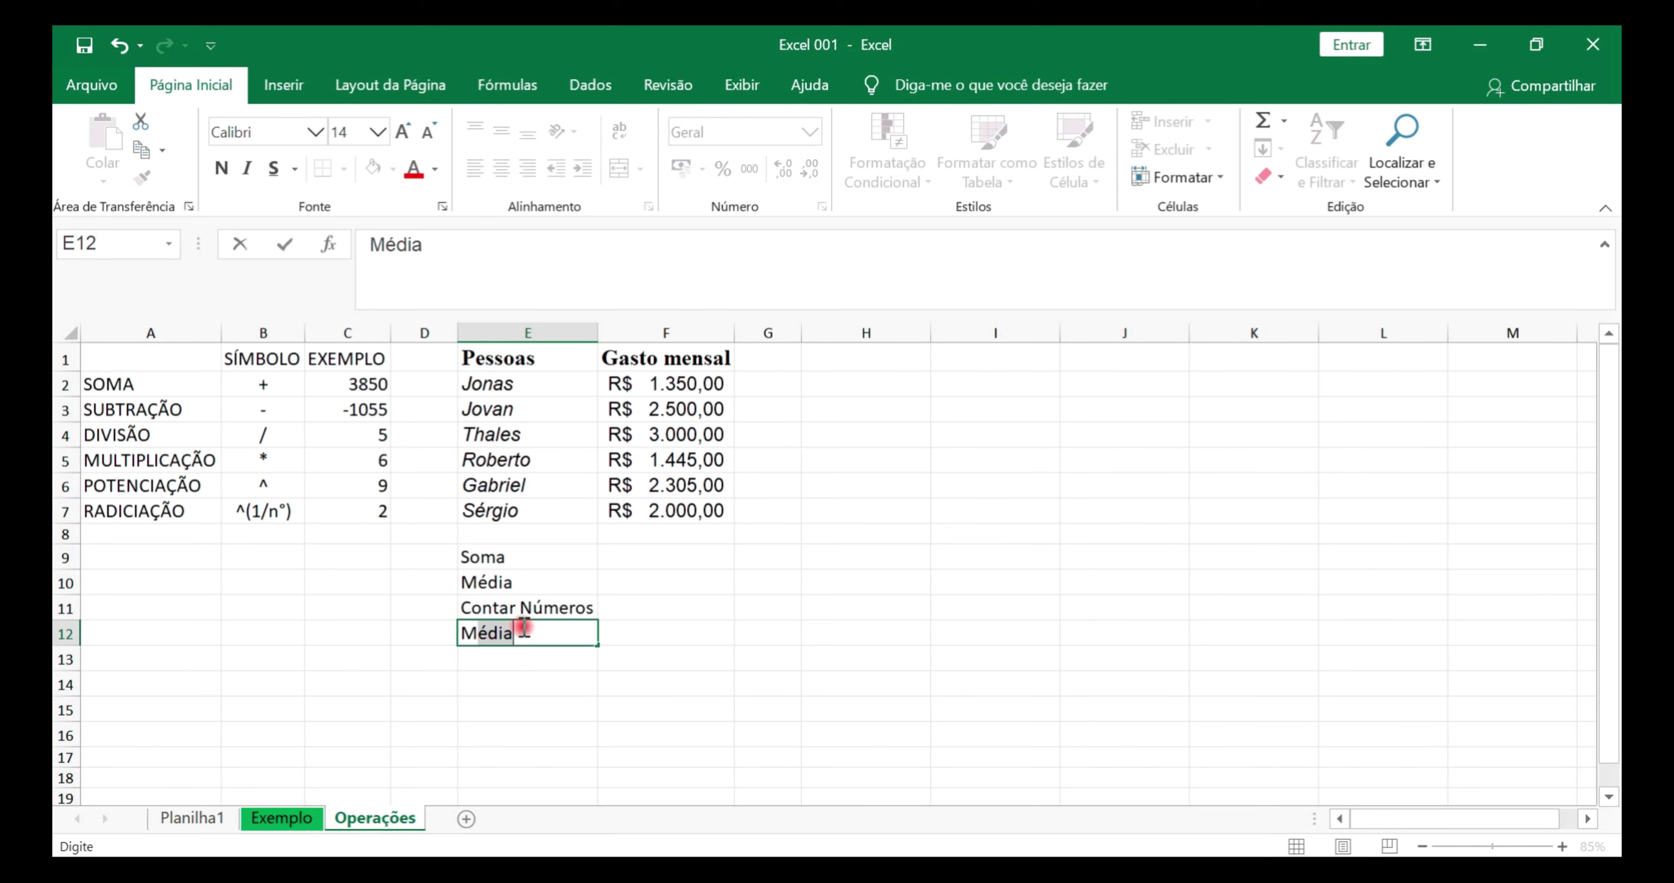
type("ín")
key("Return")
type("Máx")
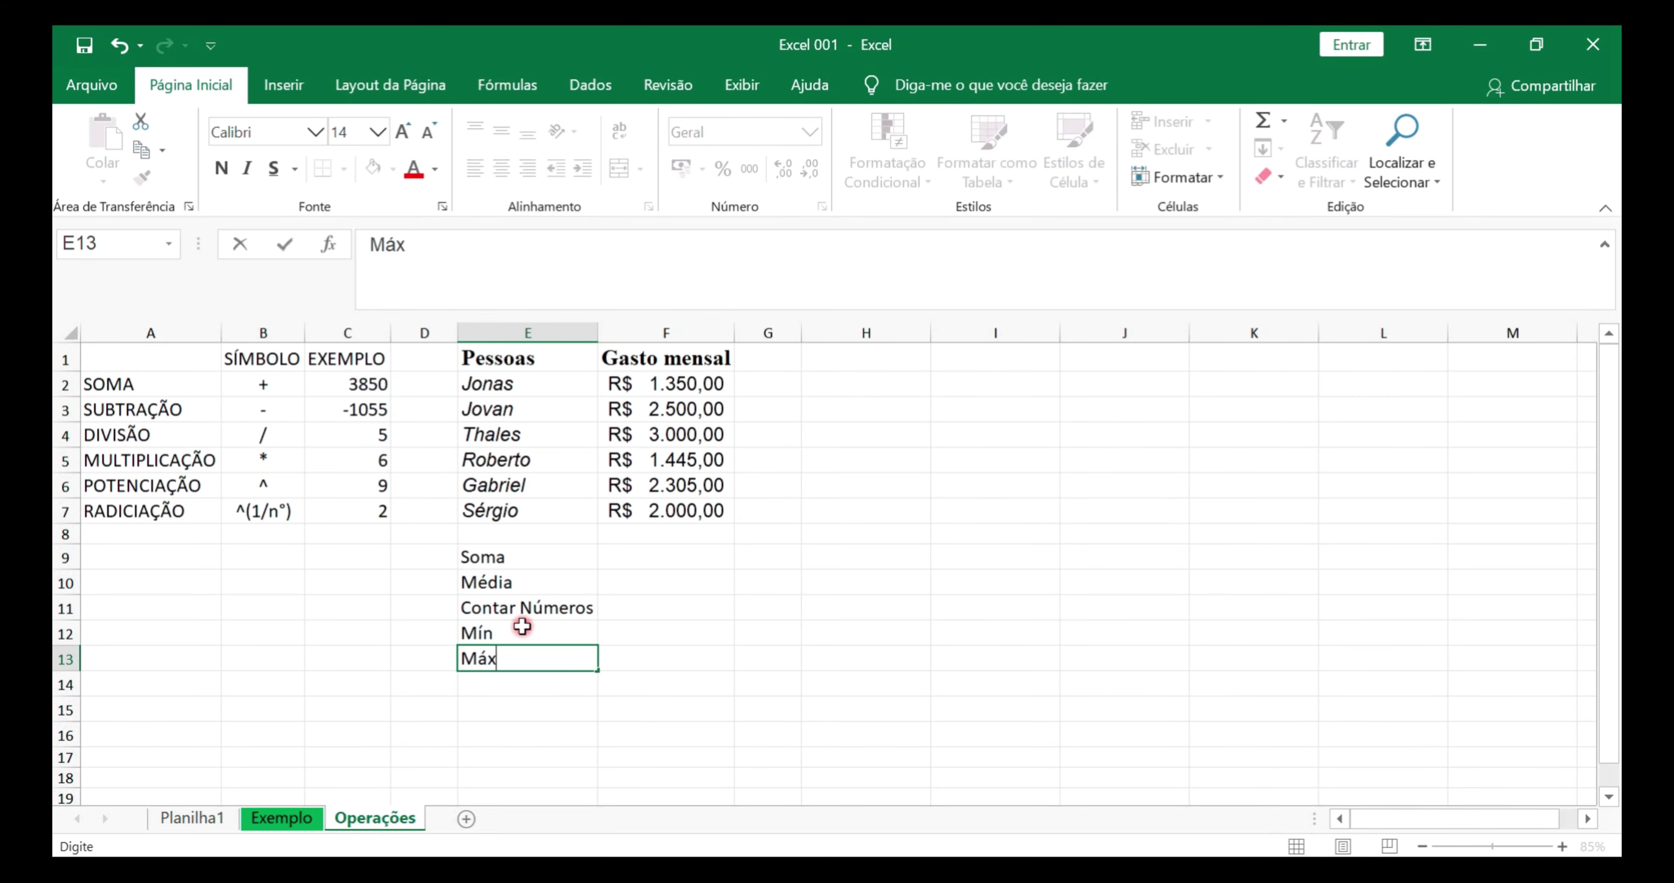
key("Return")
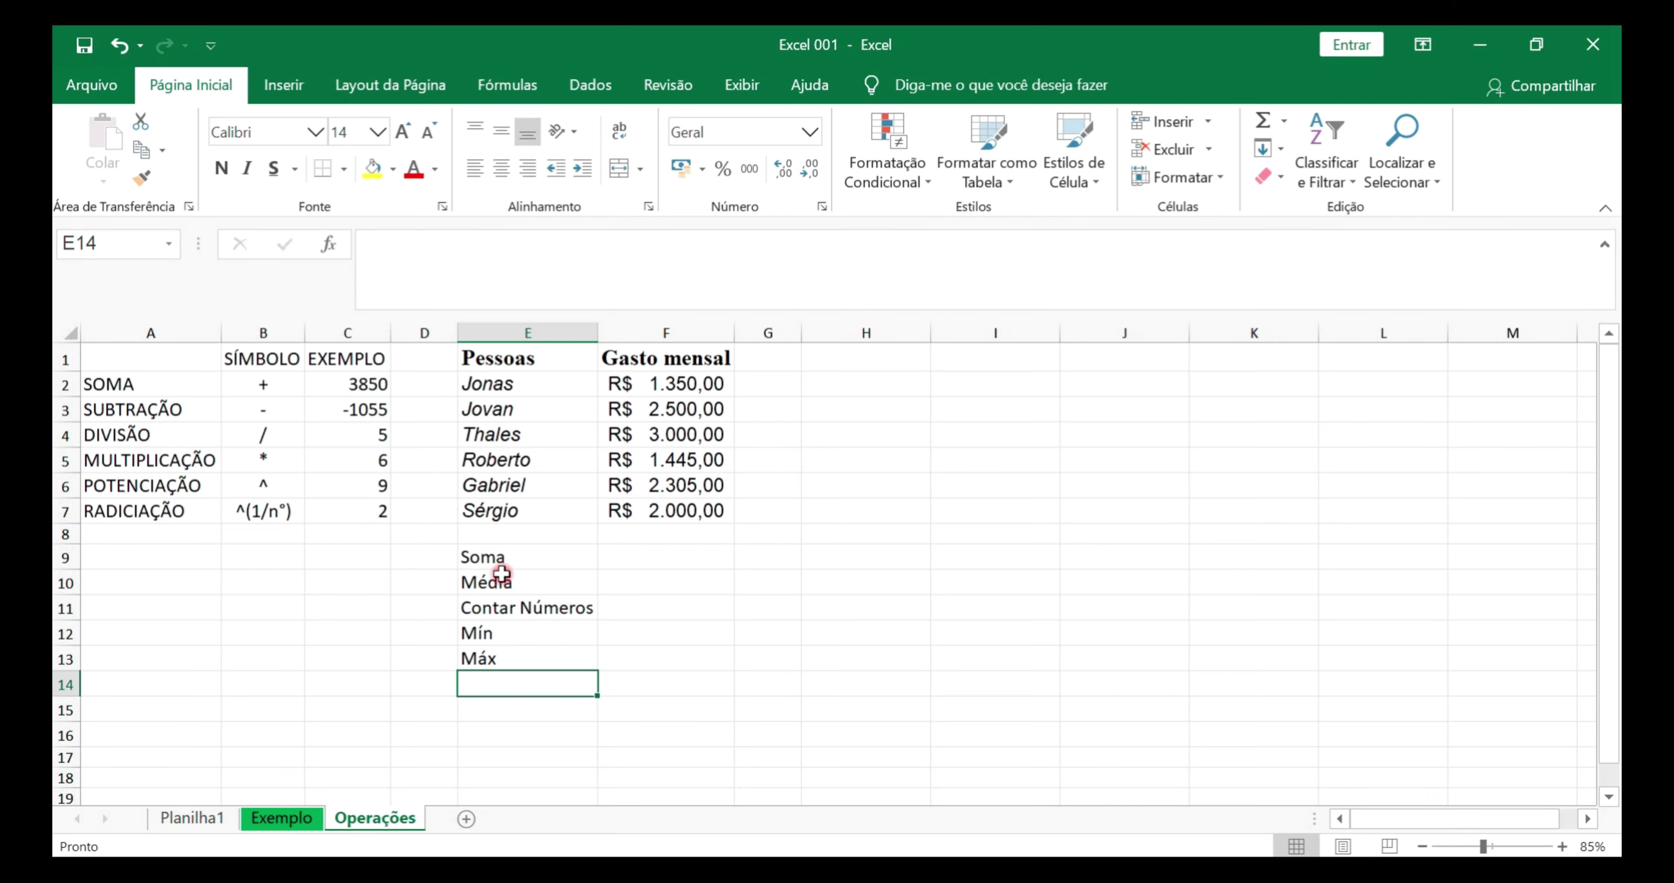
left_click(1283, 121)
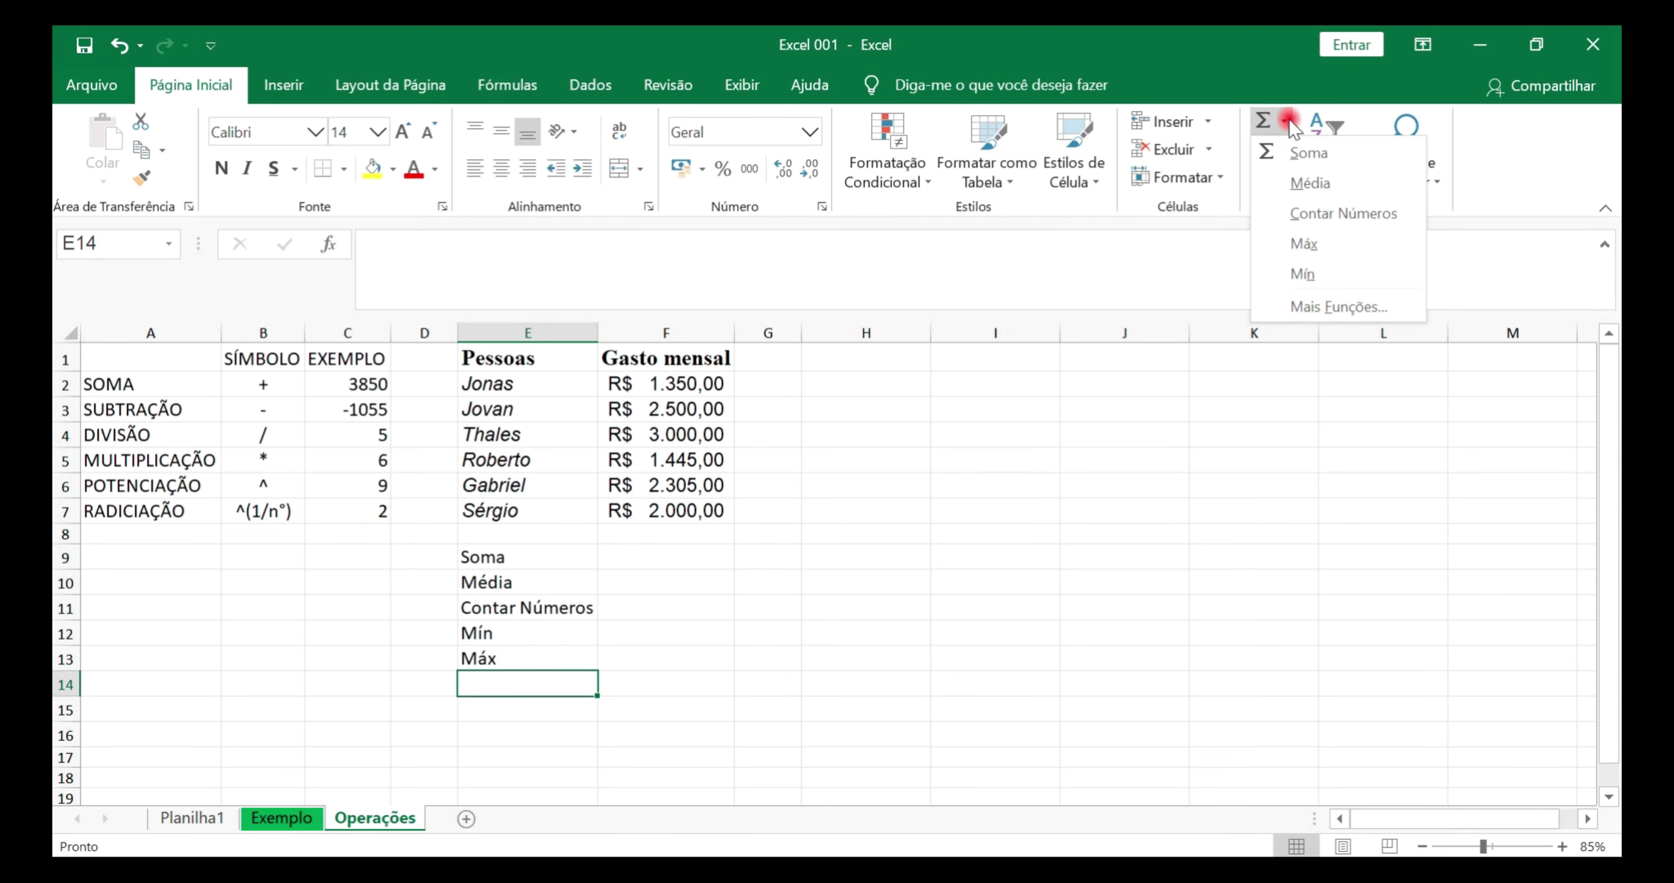
left_click(553, 687)
left_click(507, 638)
mouse_move(504, 646)
left_mouse_down()
mouse_move(504, 687)
mouse_move(501, 624)
left_mouse_up()
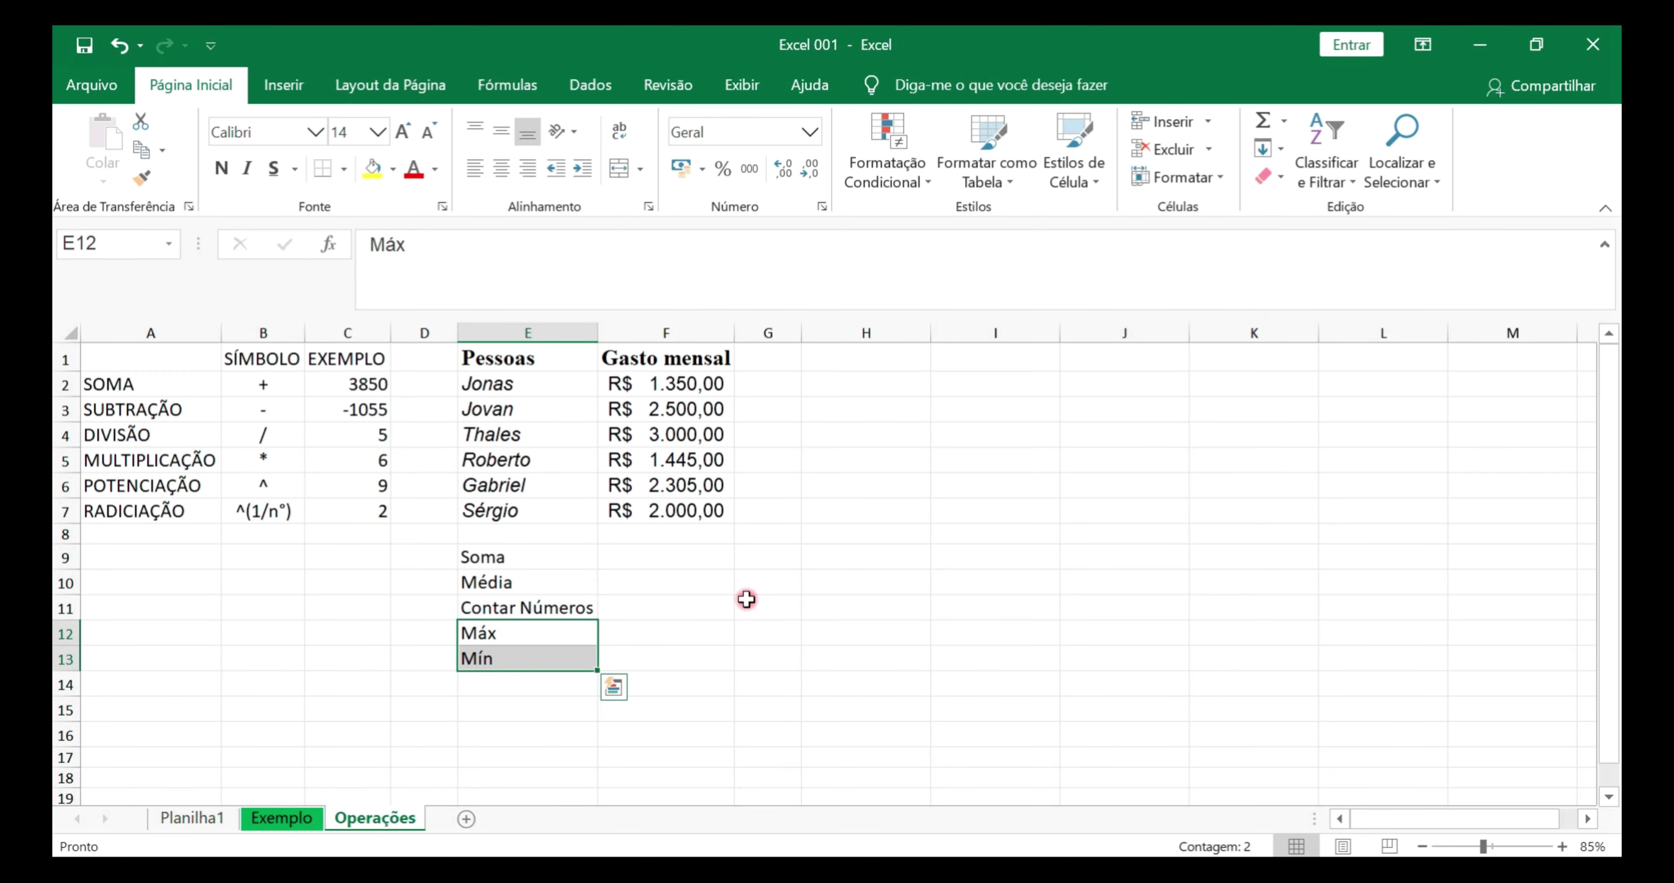
left_click(528, 687)
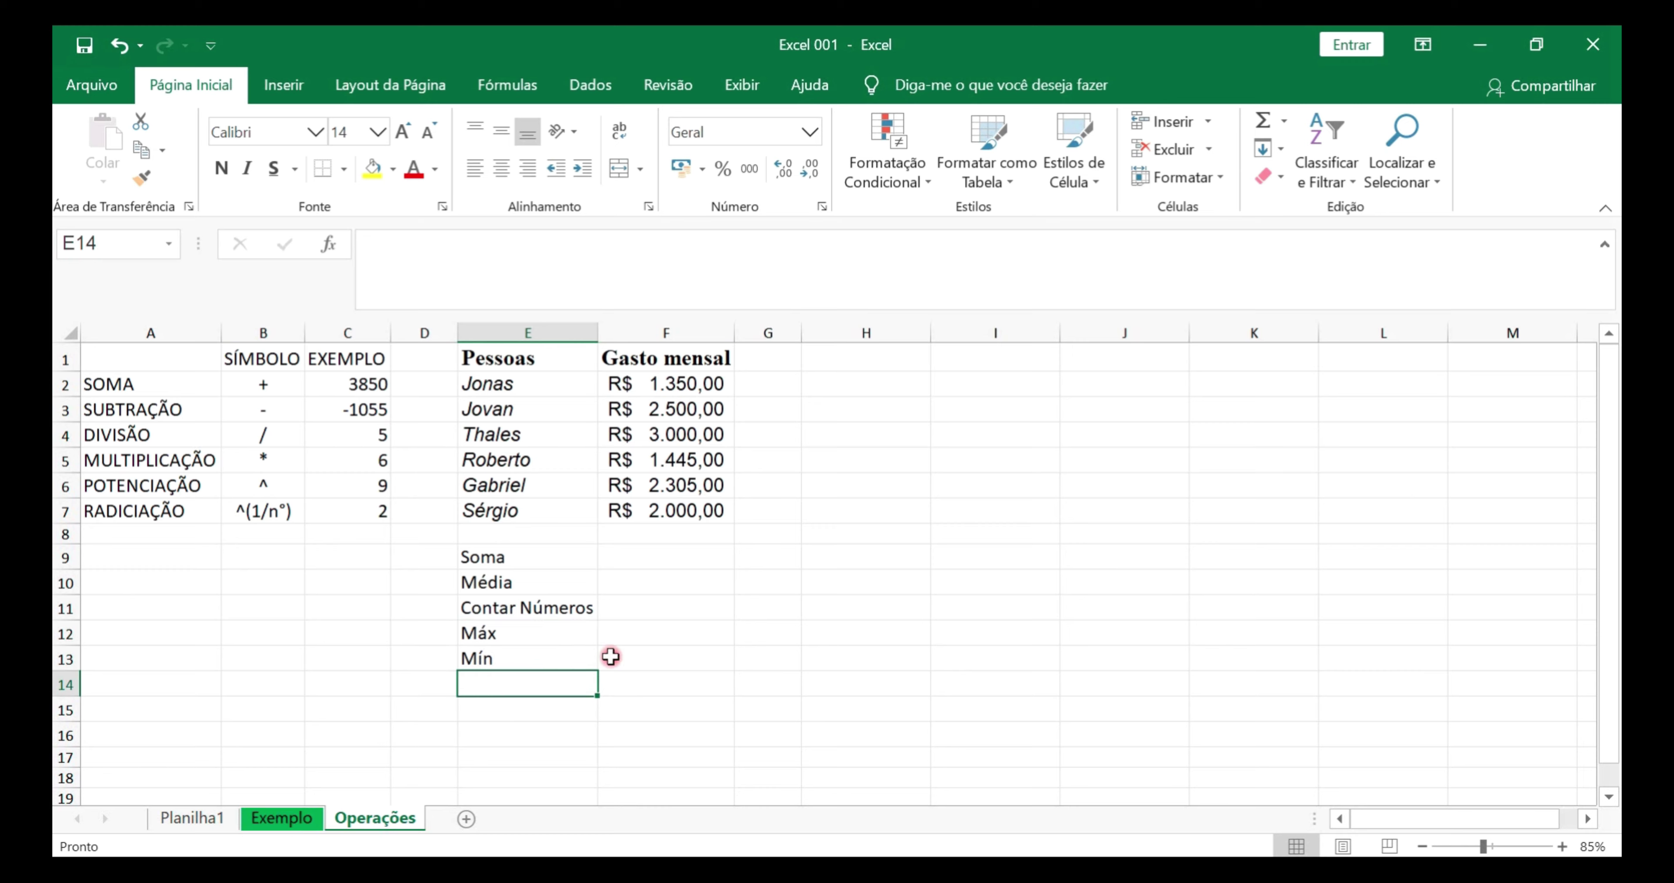
- Add the labels Desvio Padrão, Mediana and Moda in E14 to E16
type("Desvio Padrão")
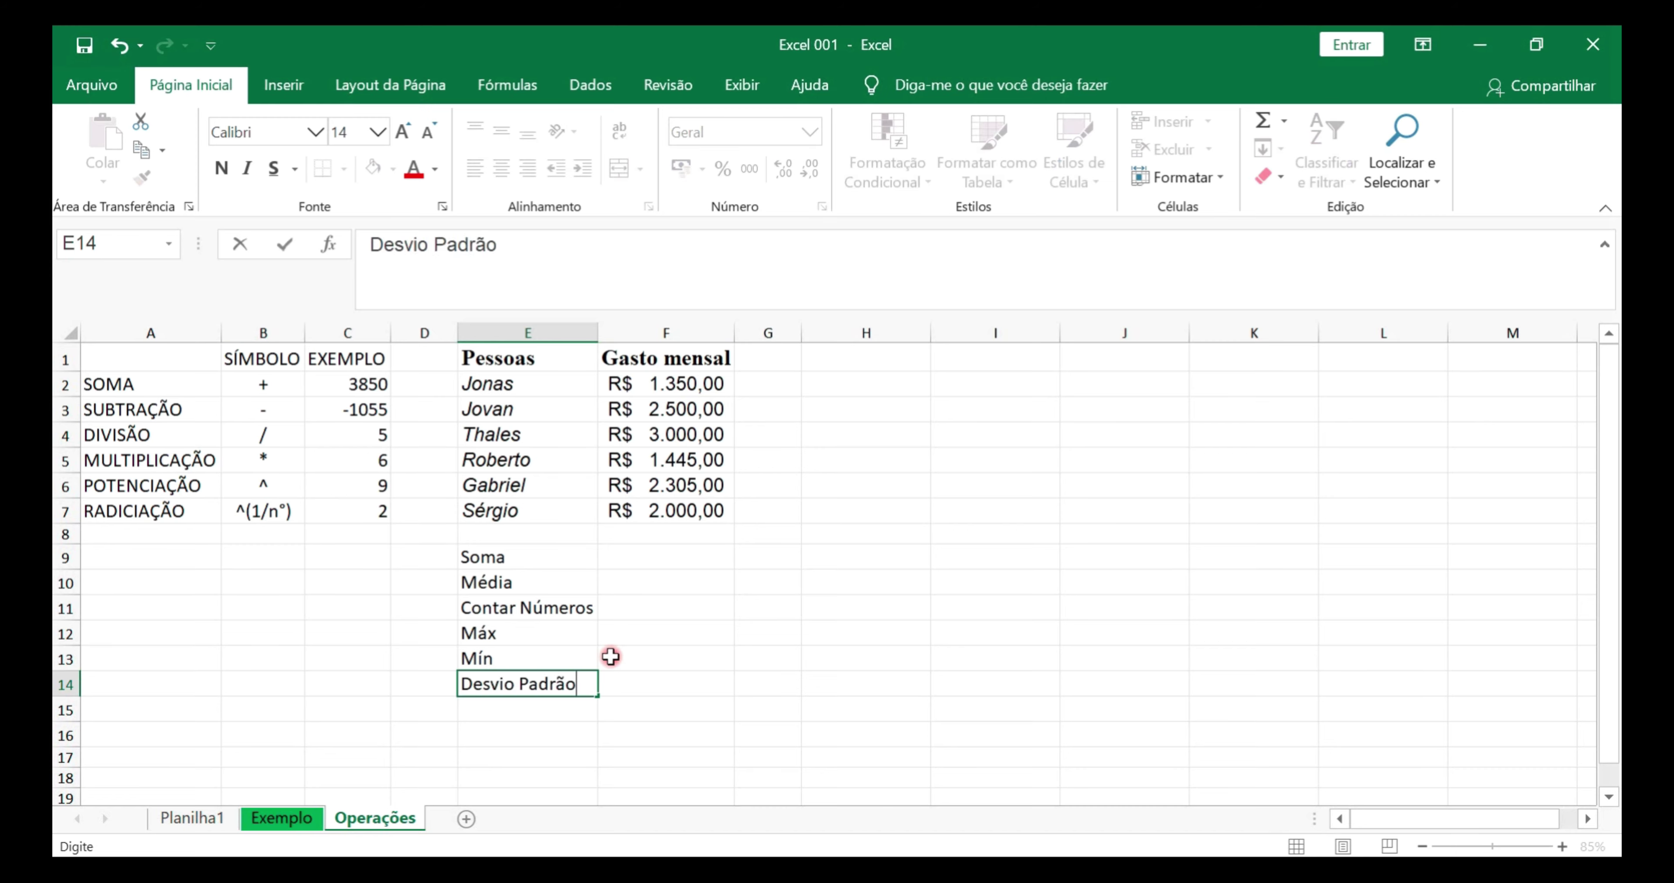
left_click(593, 682)
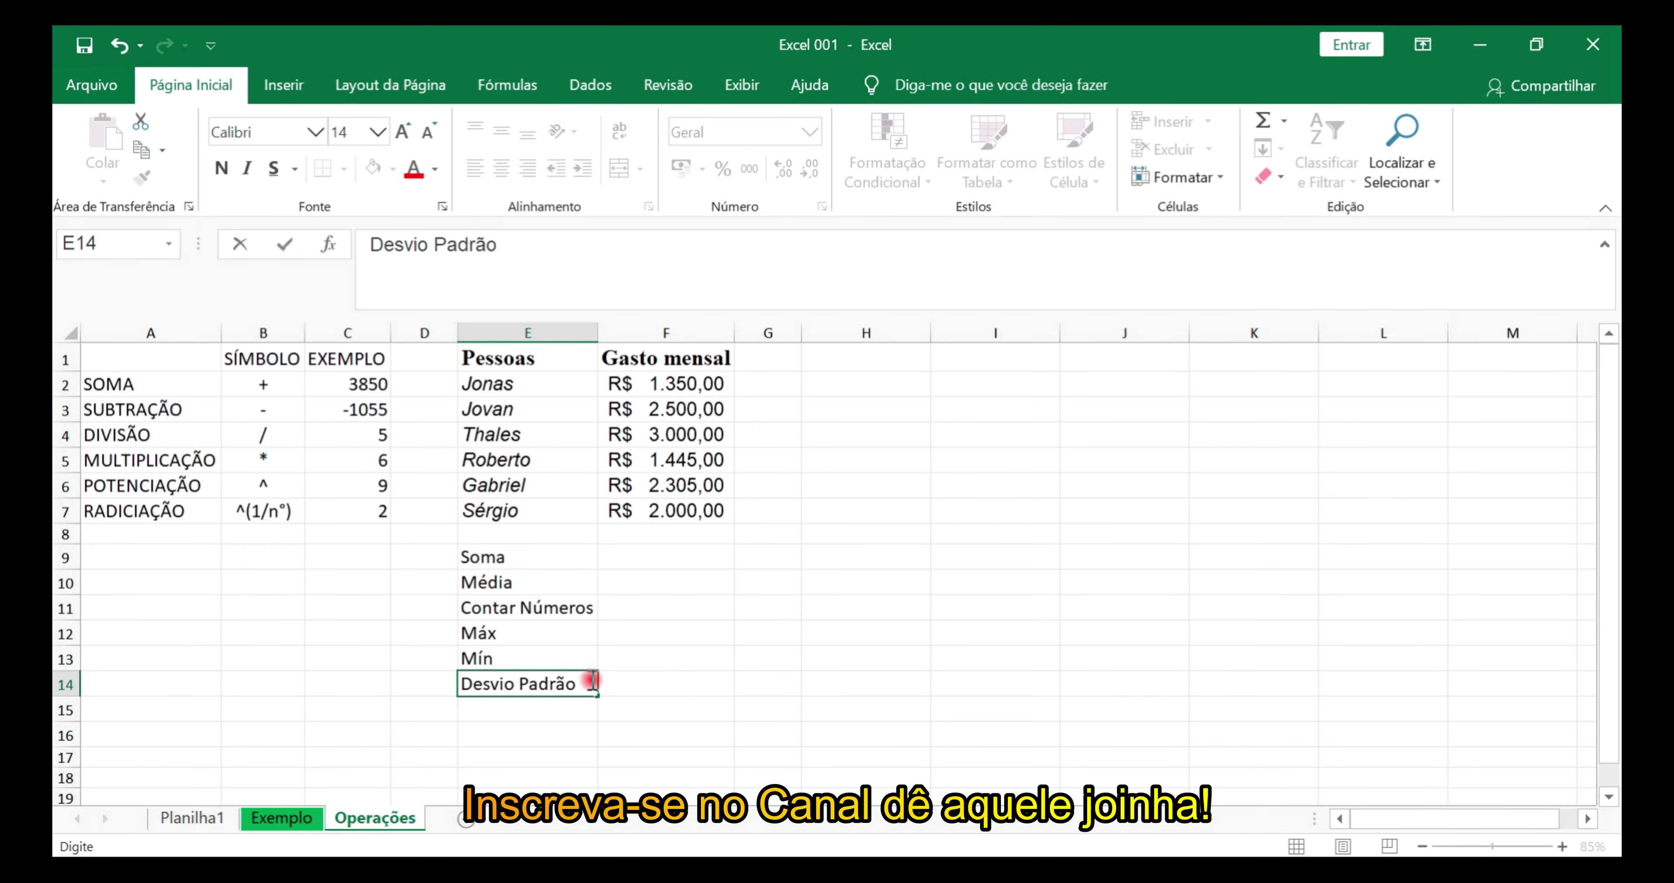
left_click(504, 710)
key("shift+F3")
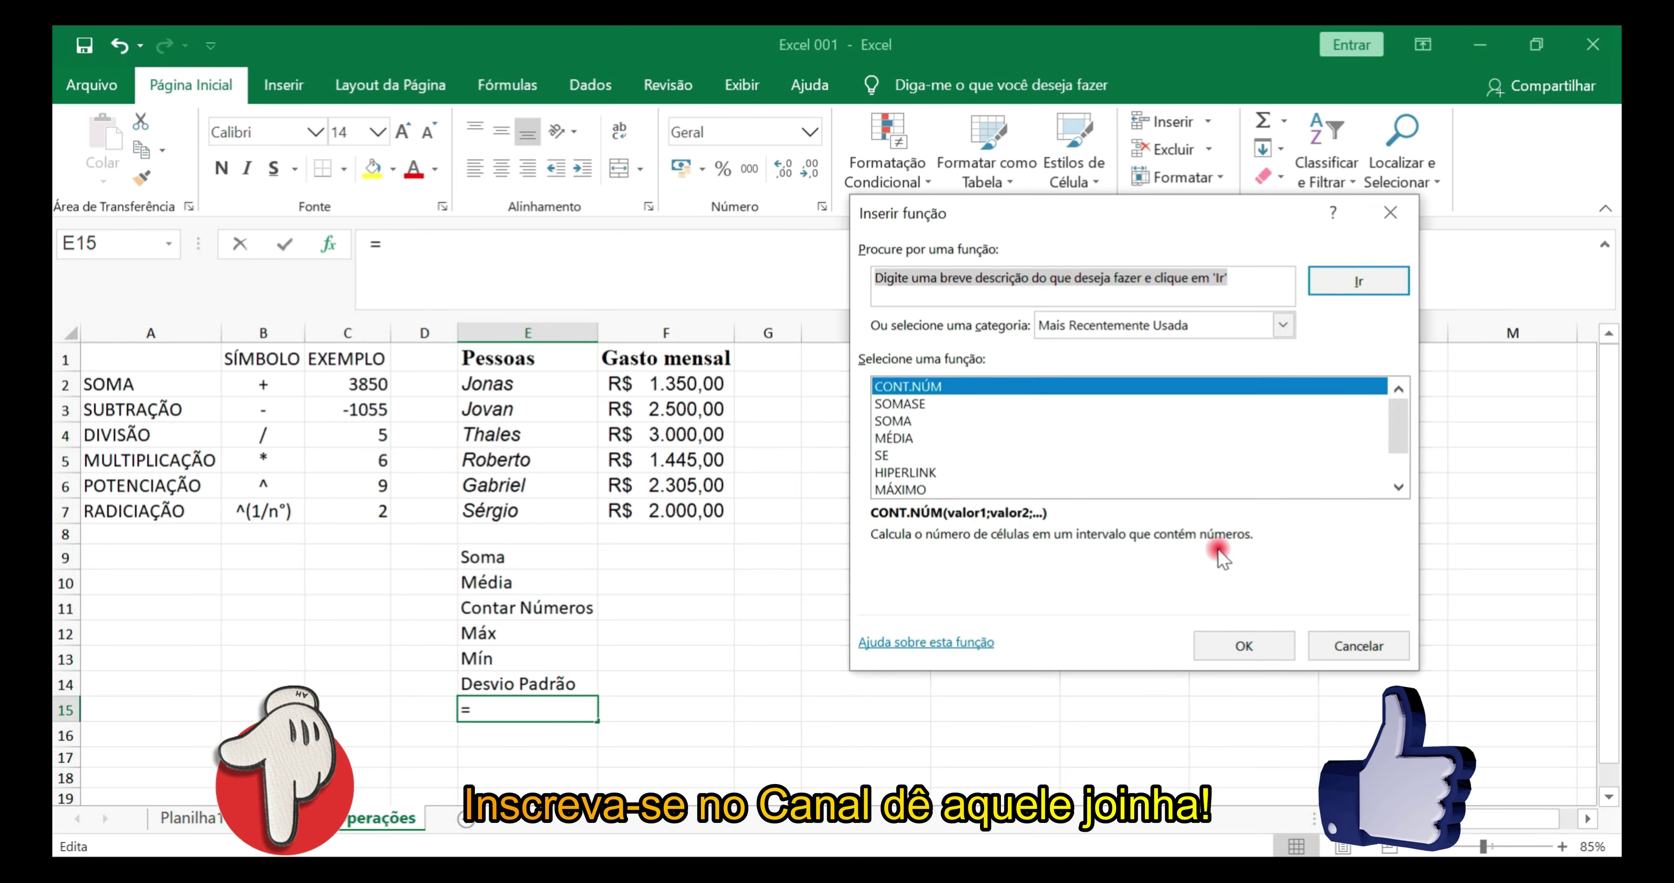
left_click(1356, 641)
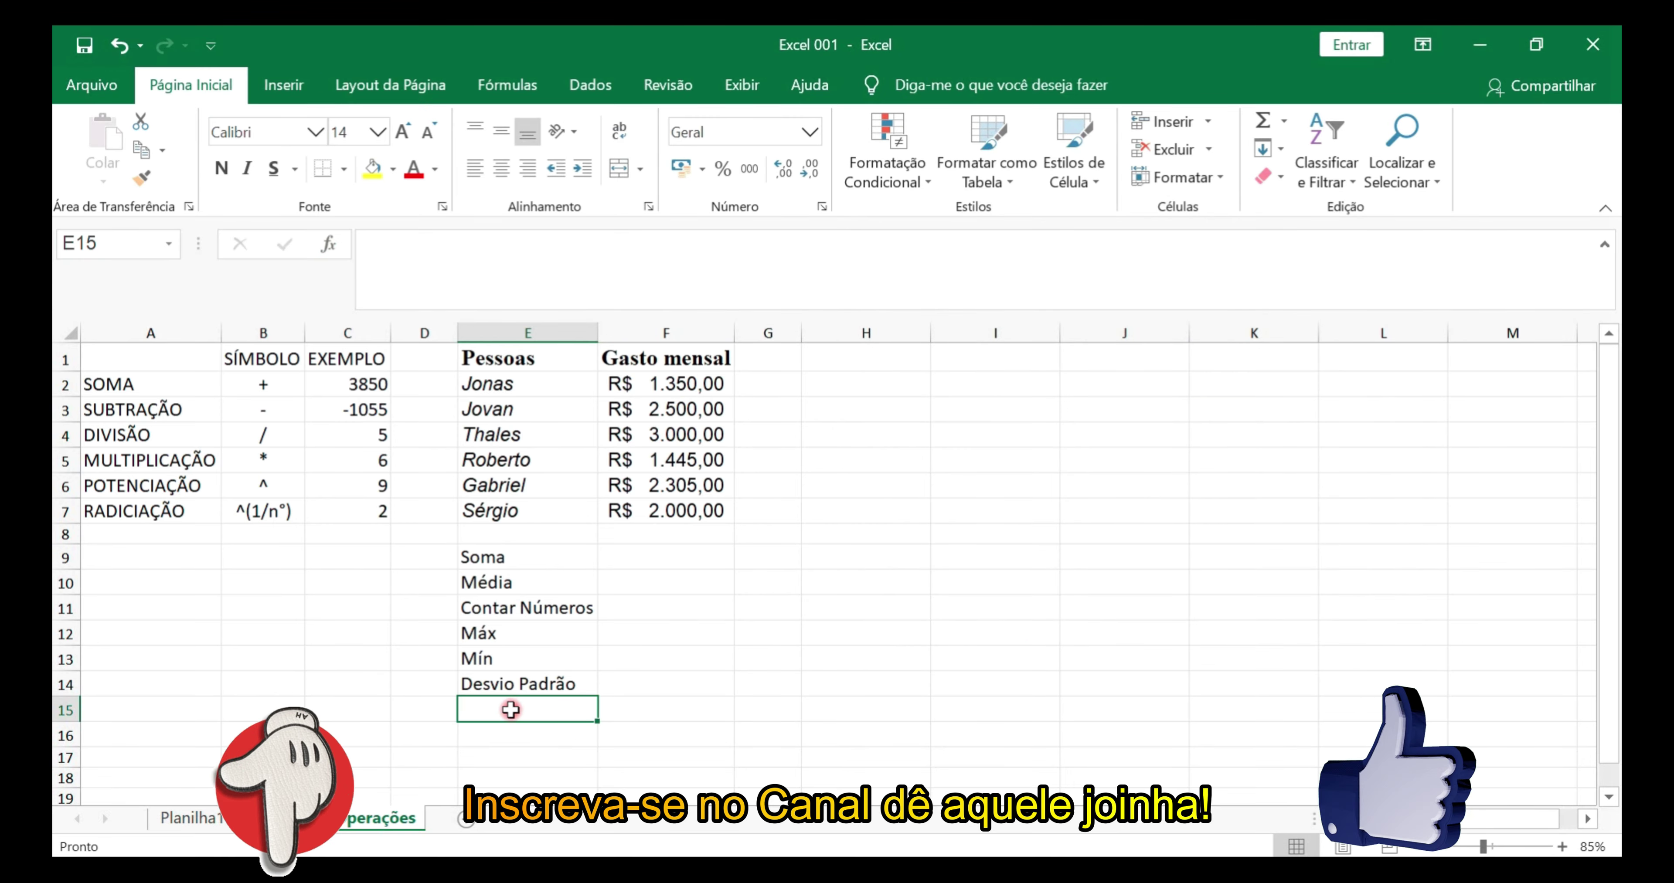
type("Med")
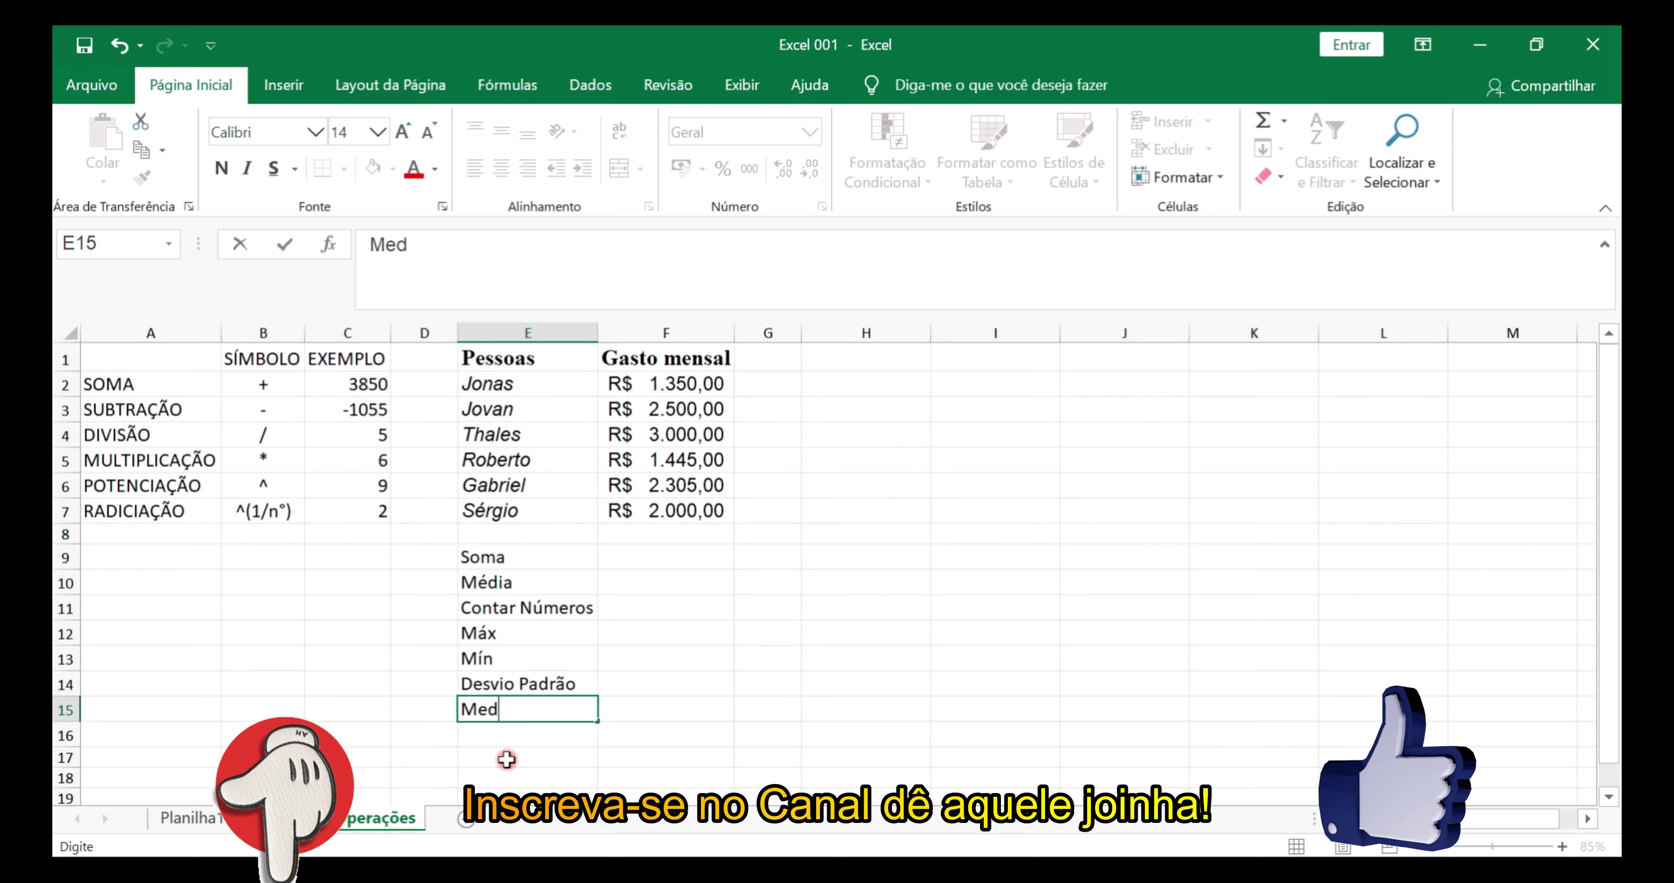
type("iana")
key("Return")
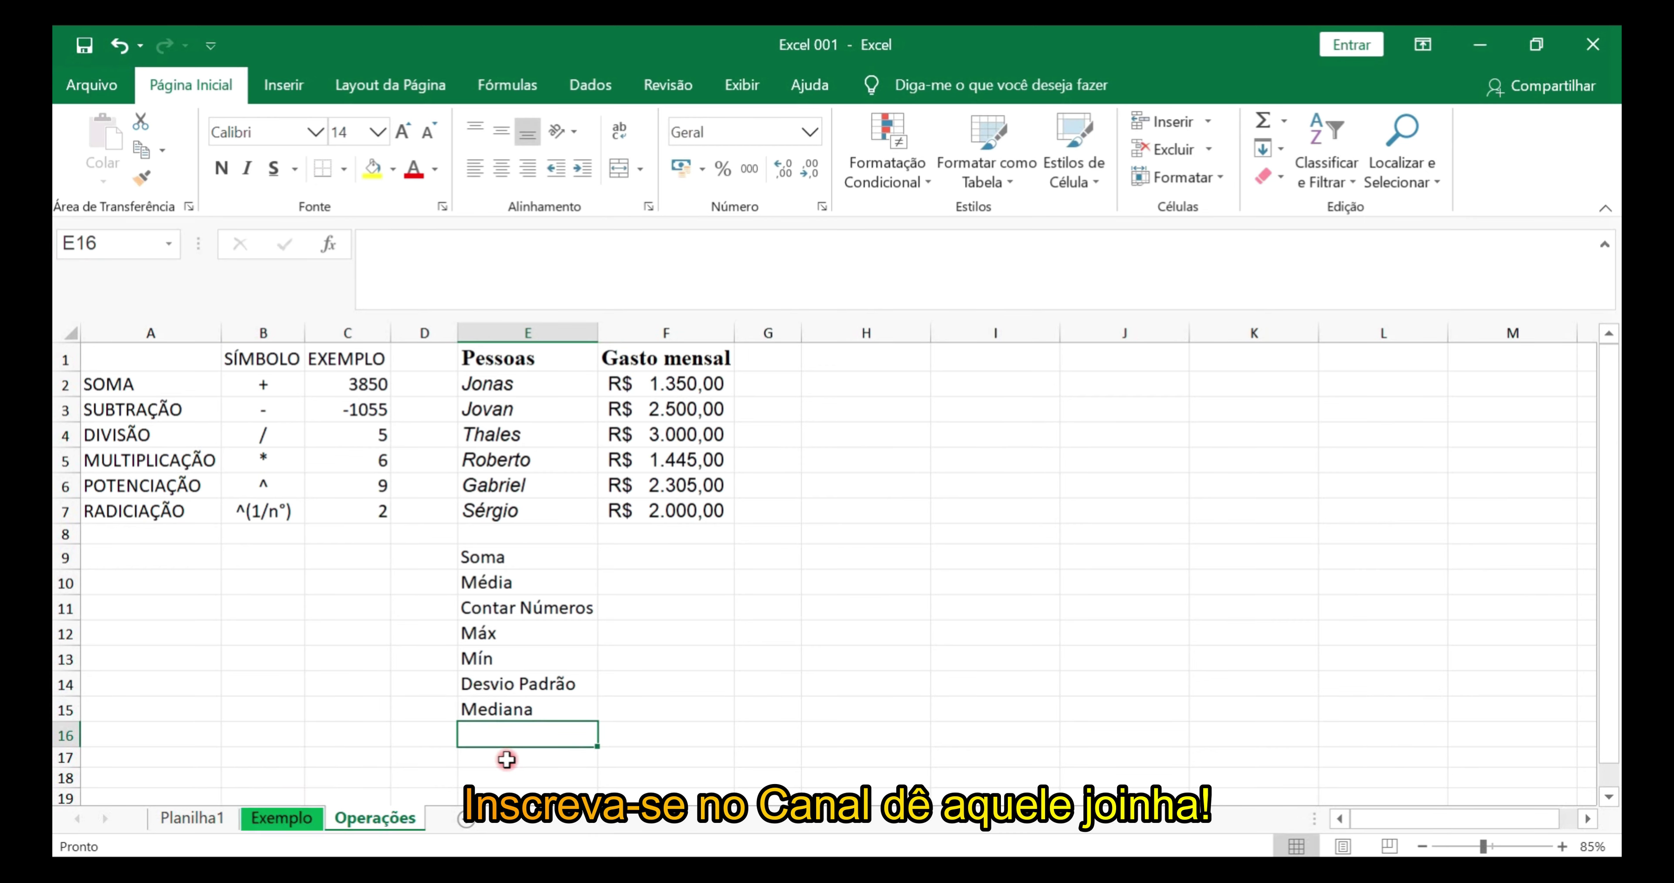
type("Moda")
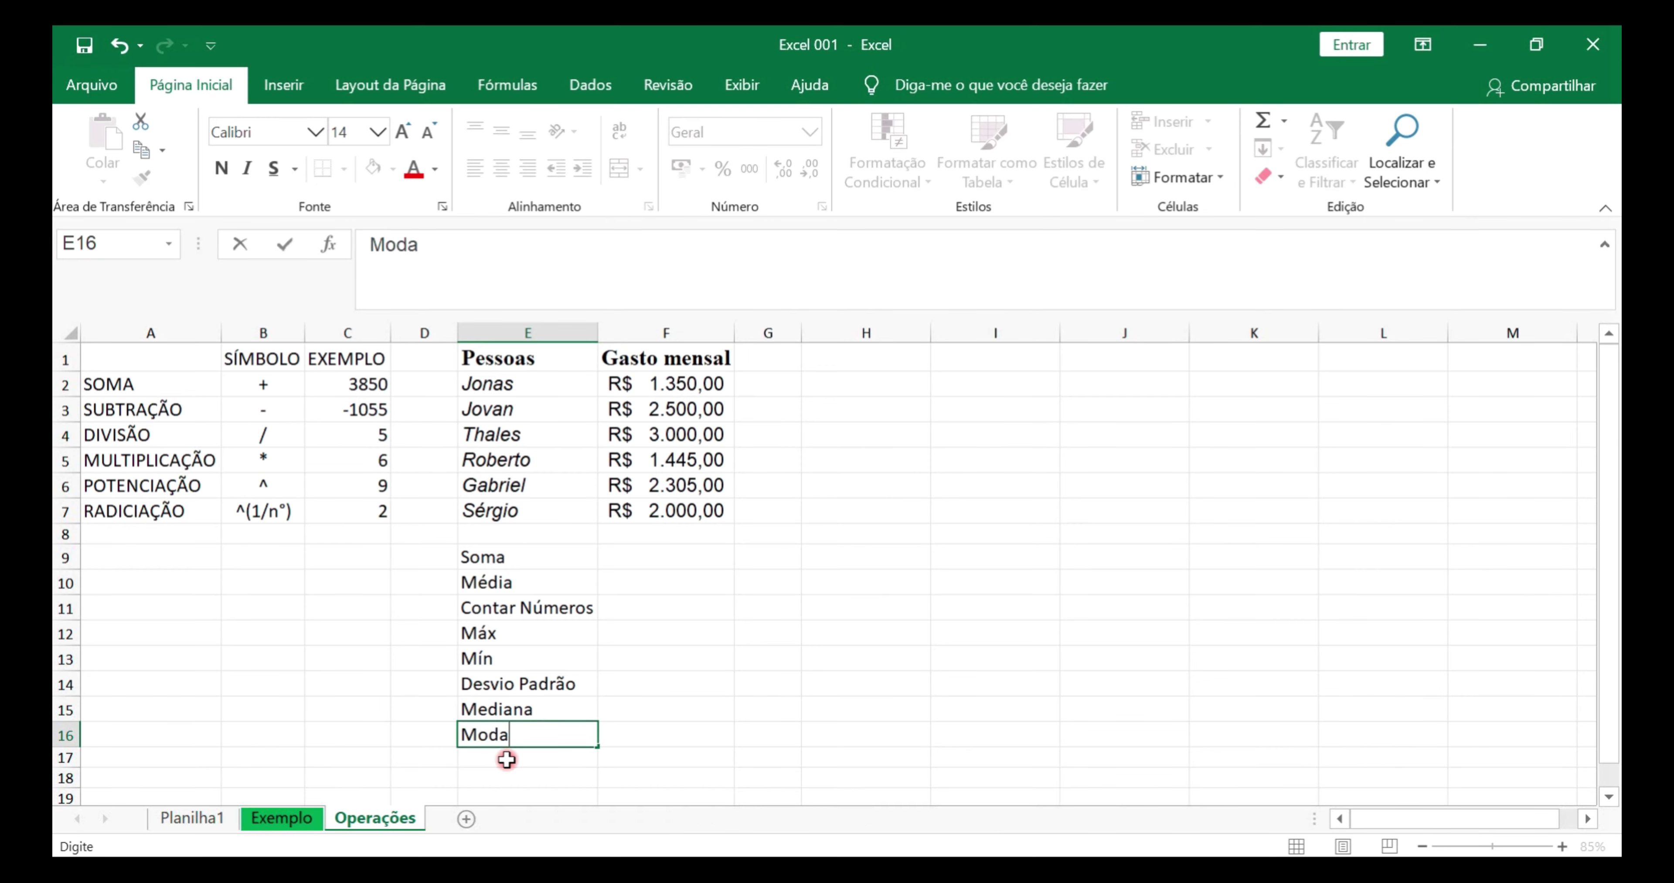
left_click(658, 558)
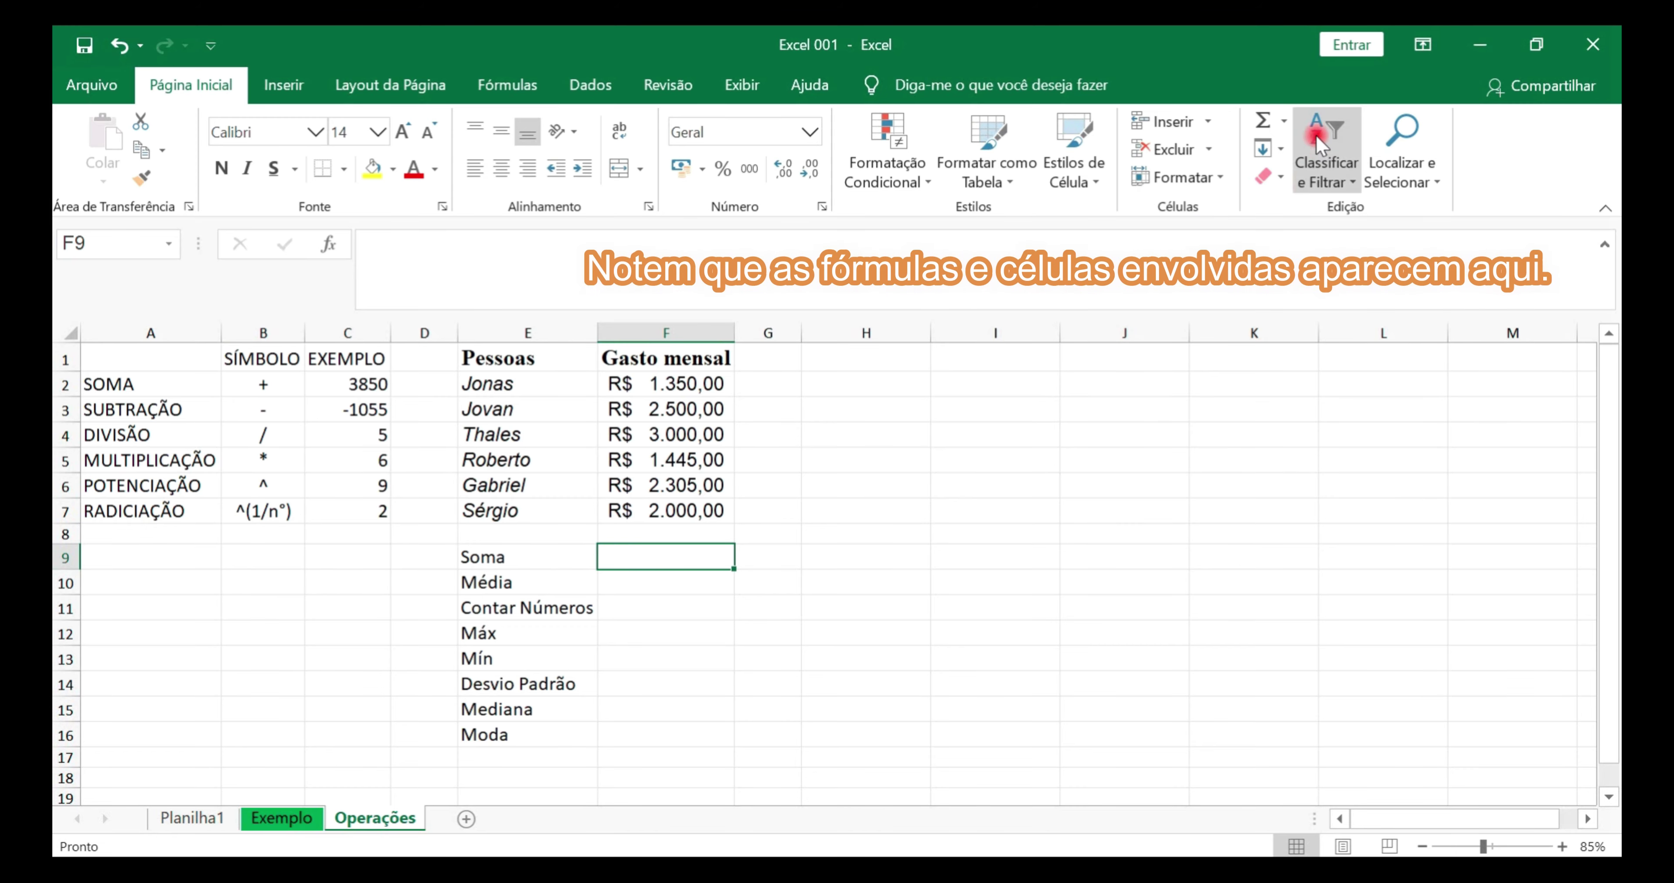
- Insert an AutoSum =SOMA(F2:F7) in F9, totalling R$ 12.600,00
left_click(1288, 127)
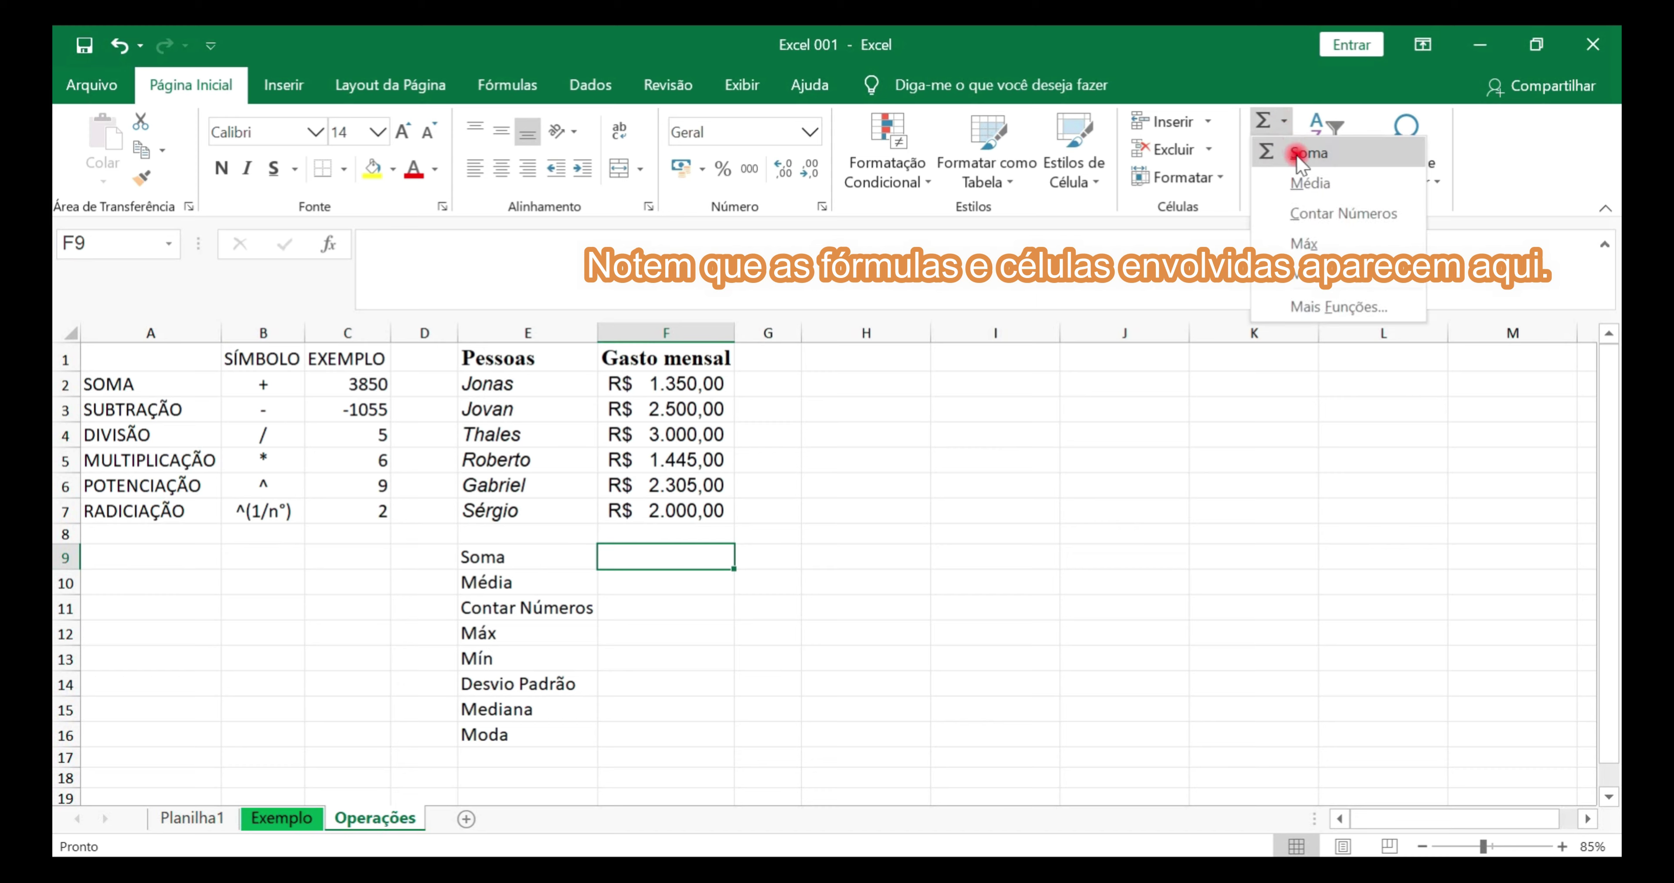
left_click(1309, 148)
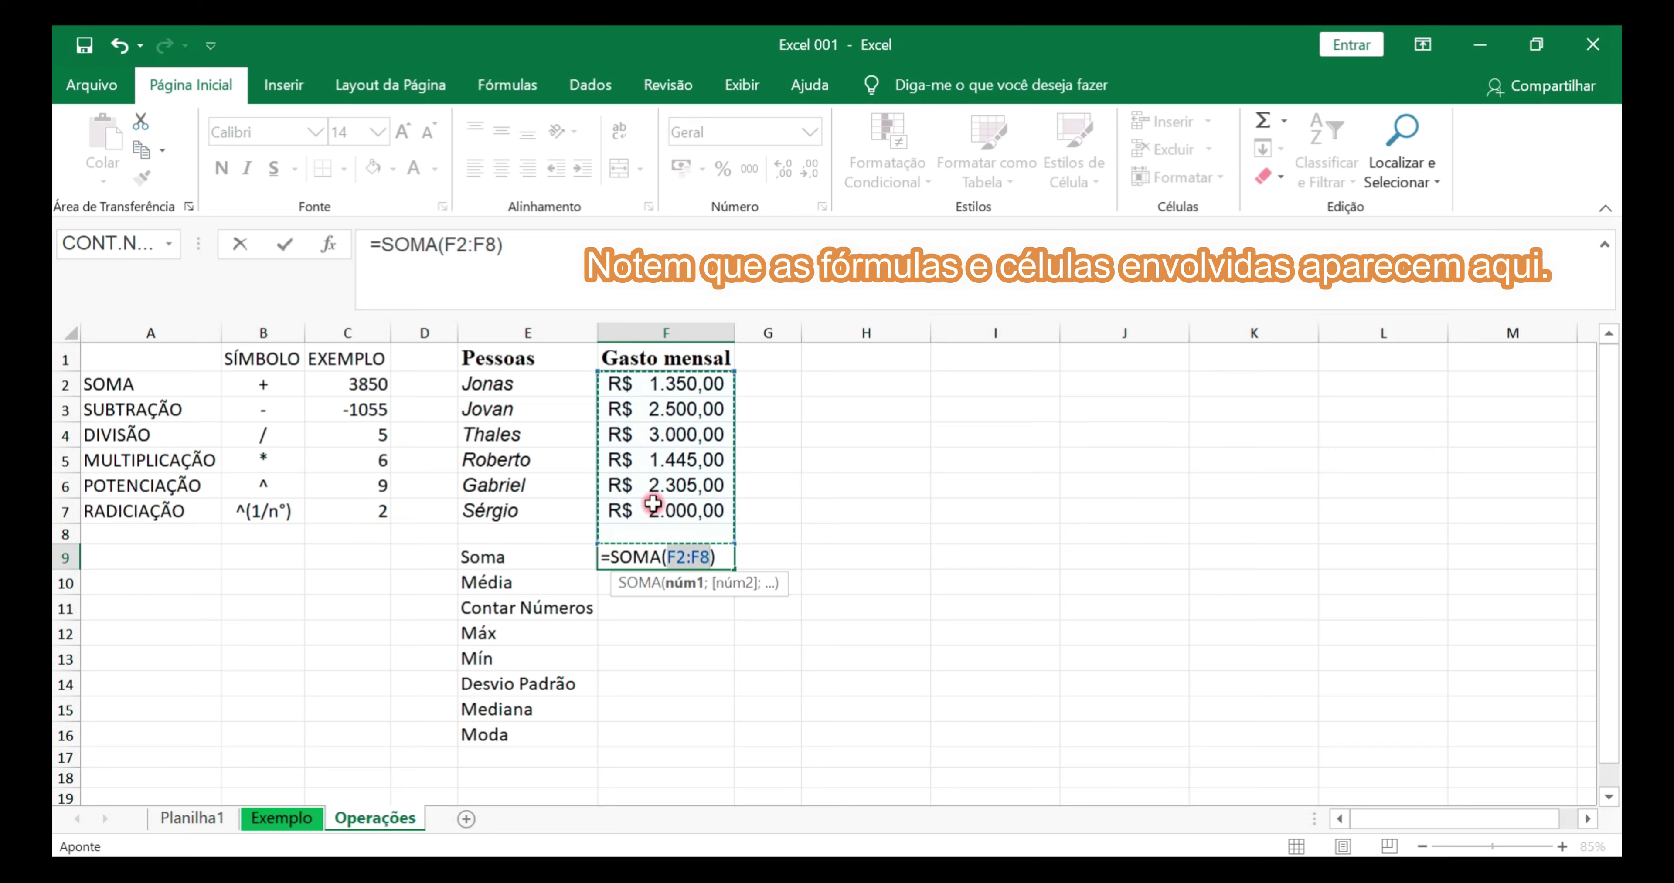
left_click_drag(650, 384, 650, 504)
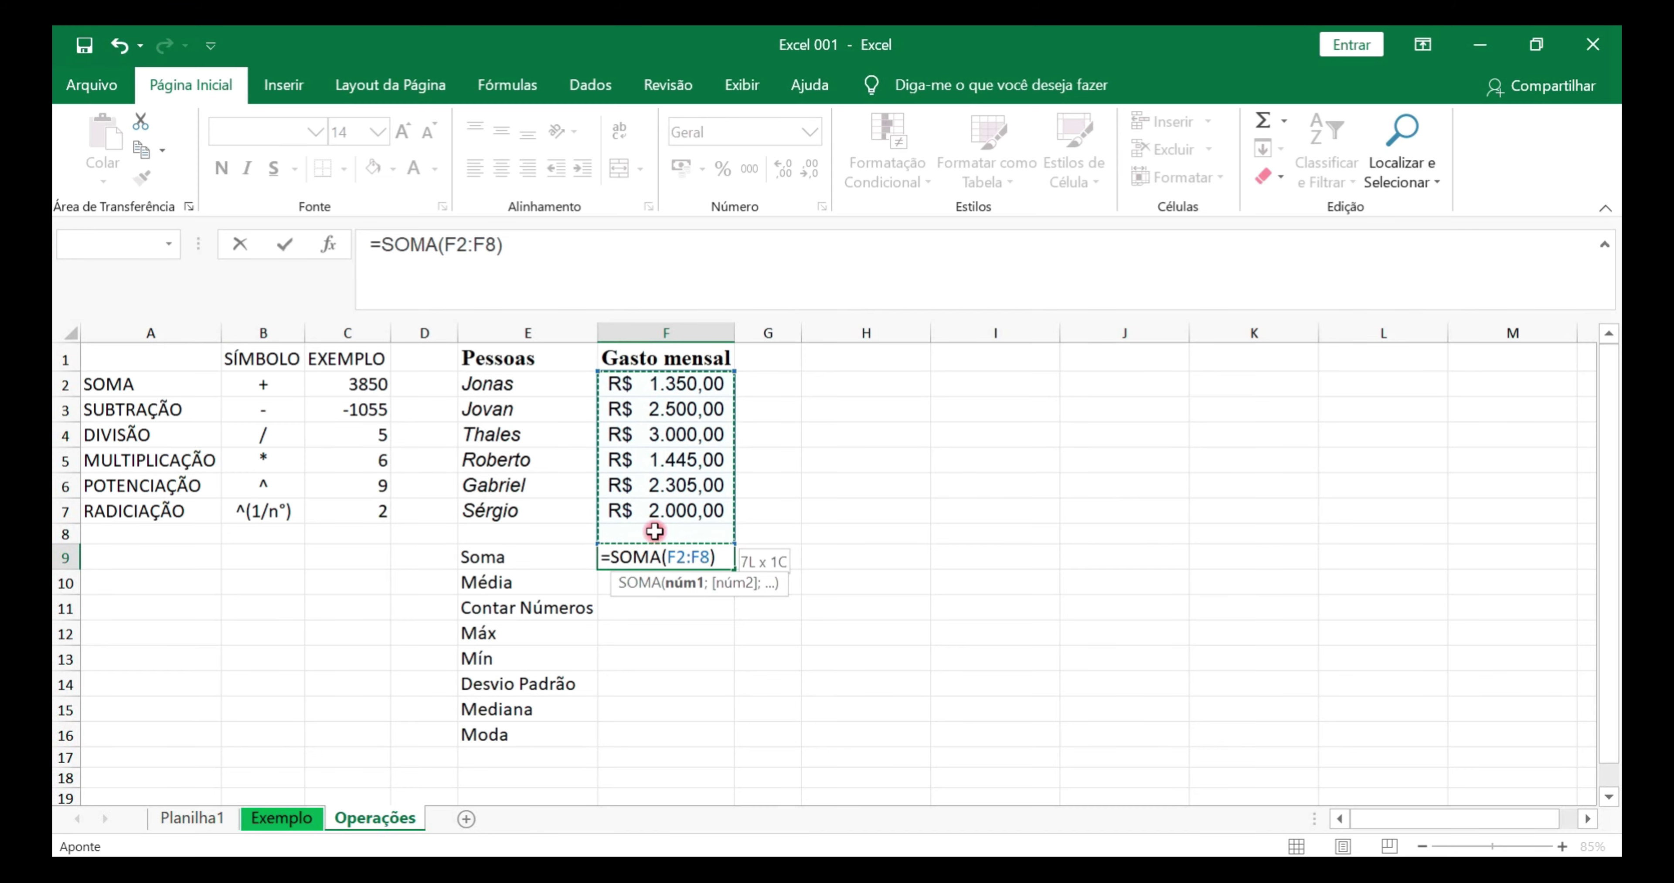
left_click_drag(659, 381, 656, 511)
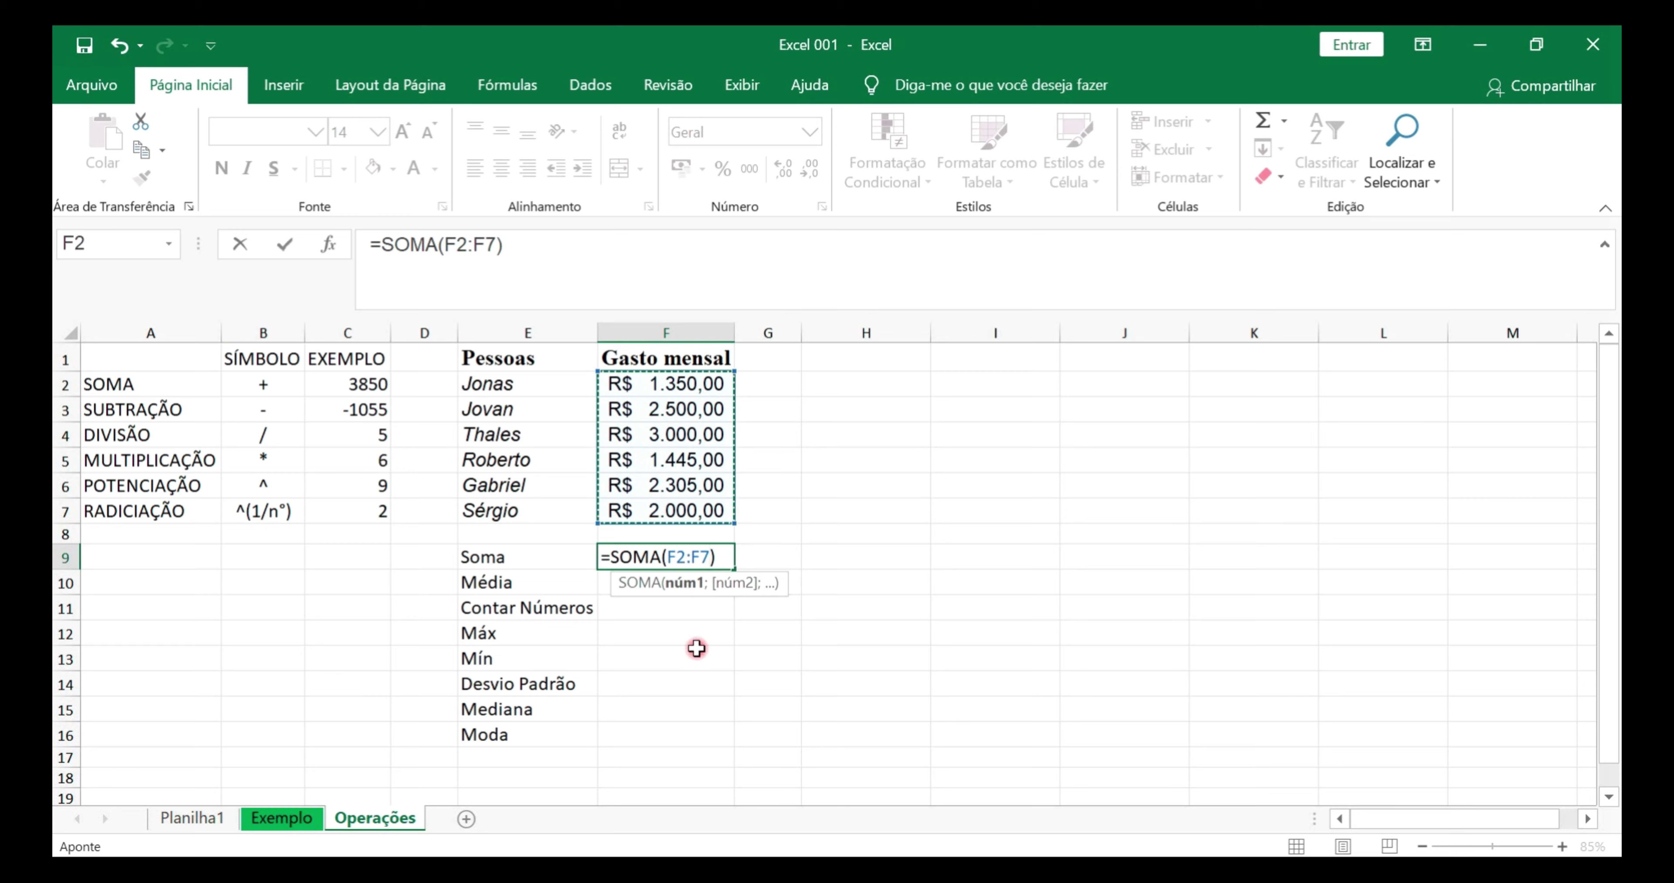
key("Return")
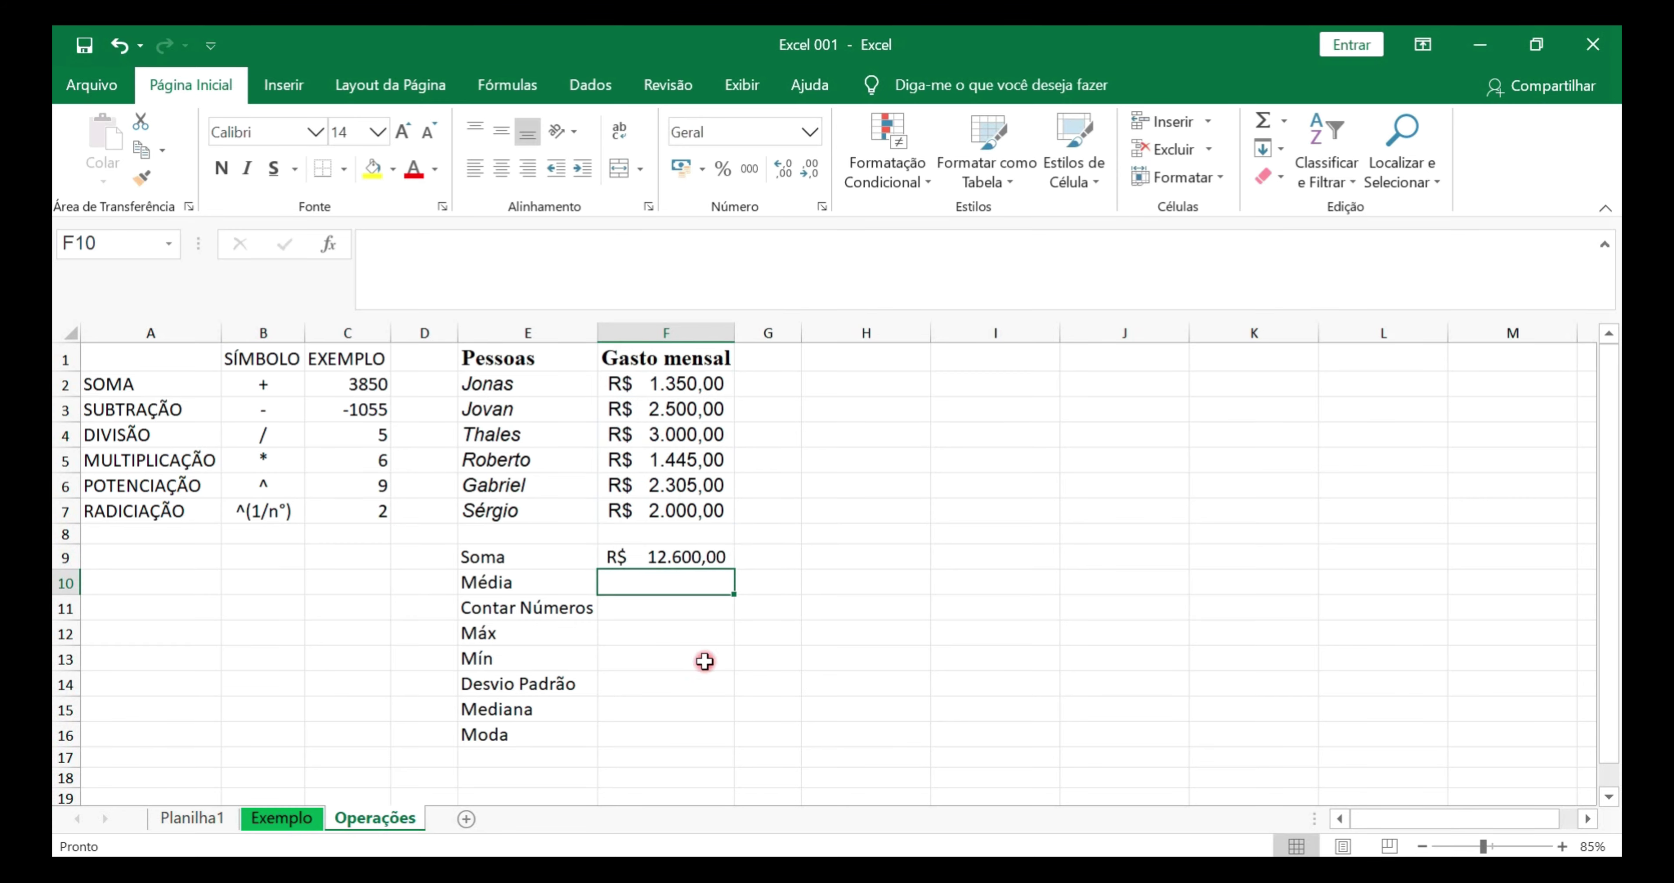
left_click(658, 552)
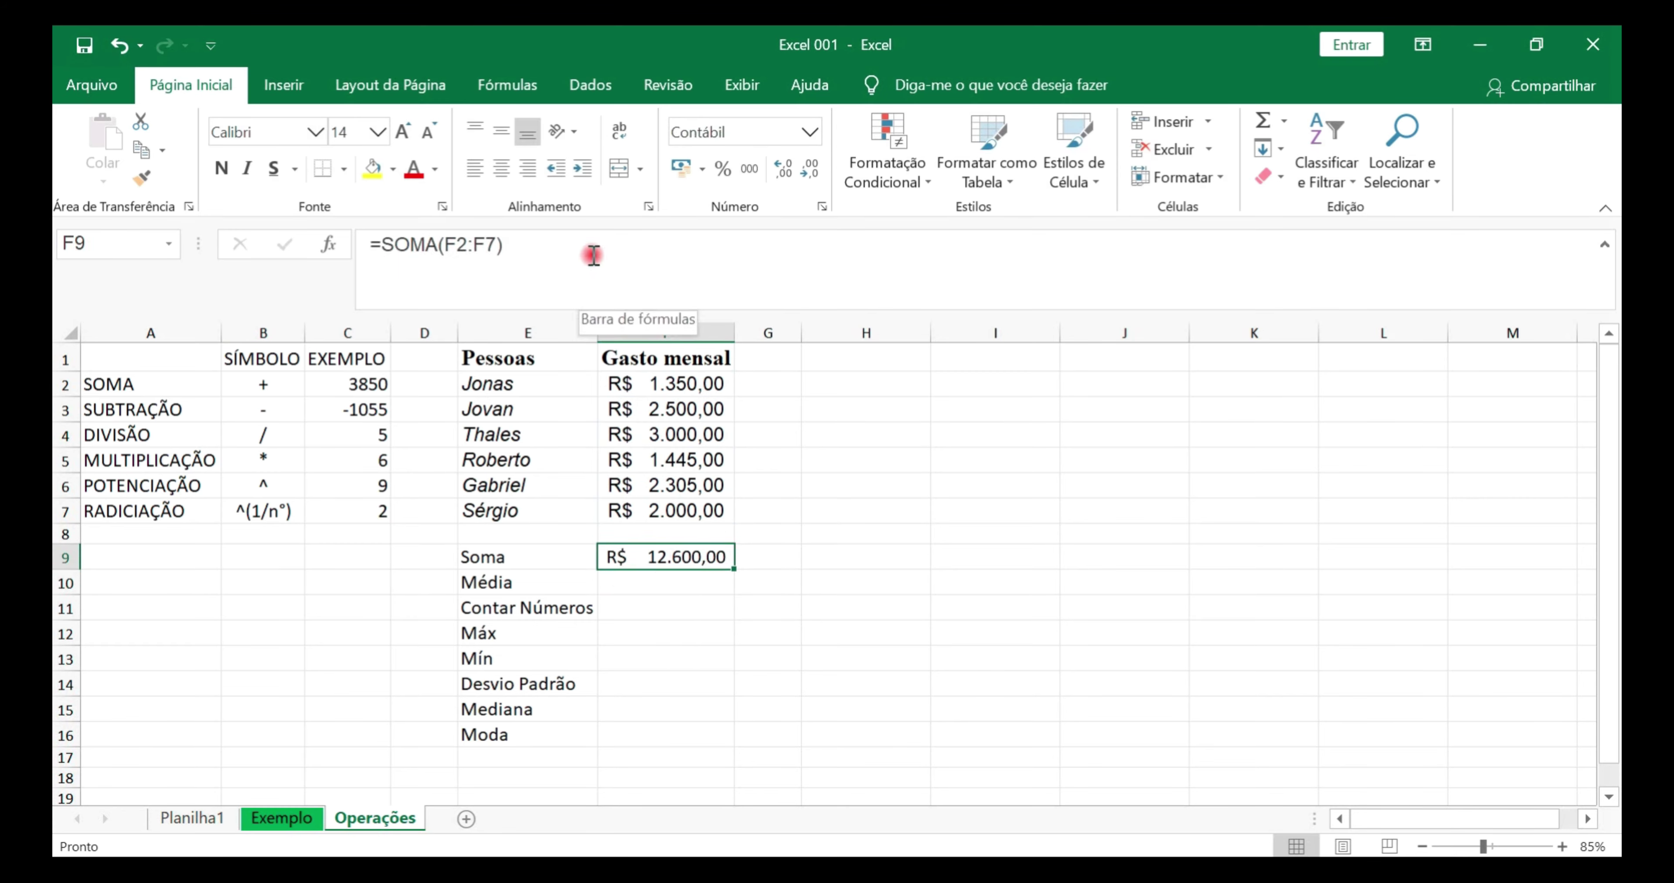
- Start rewriting the F9 formula as an addition of F2, F3 and F4
left_click_drag(601, 264, 384, 235)
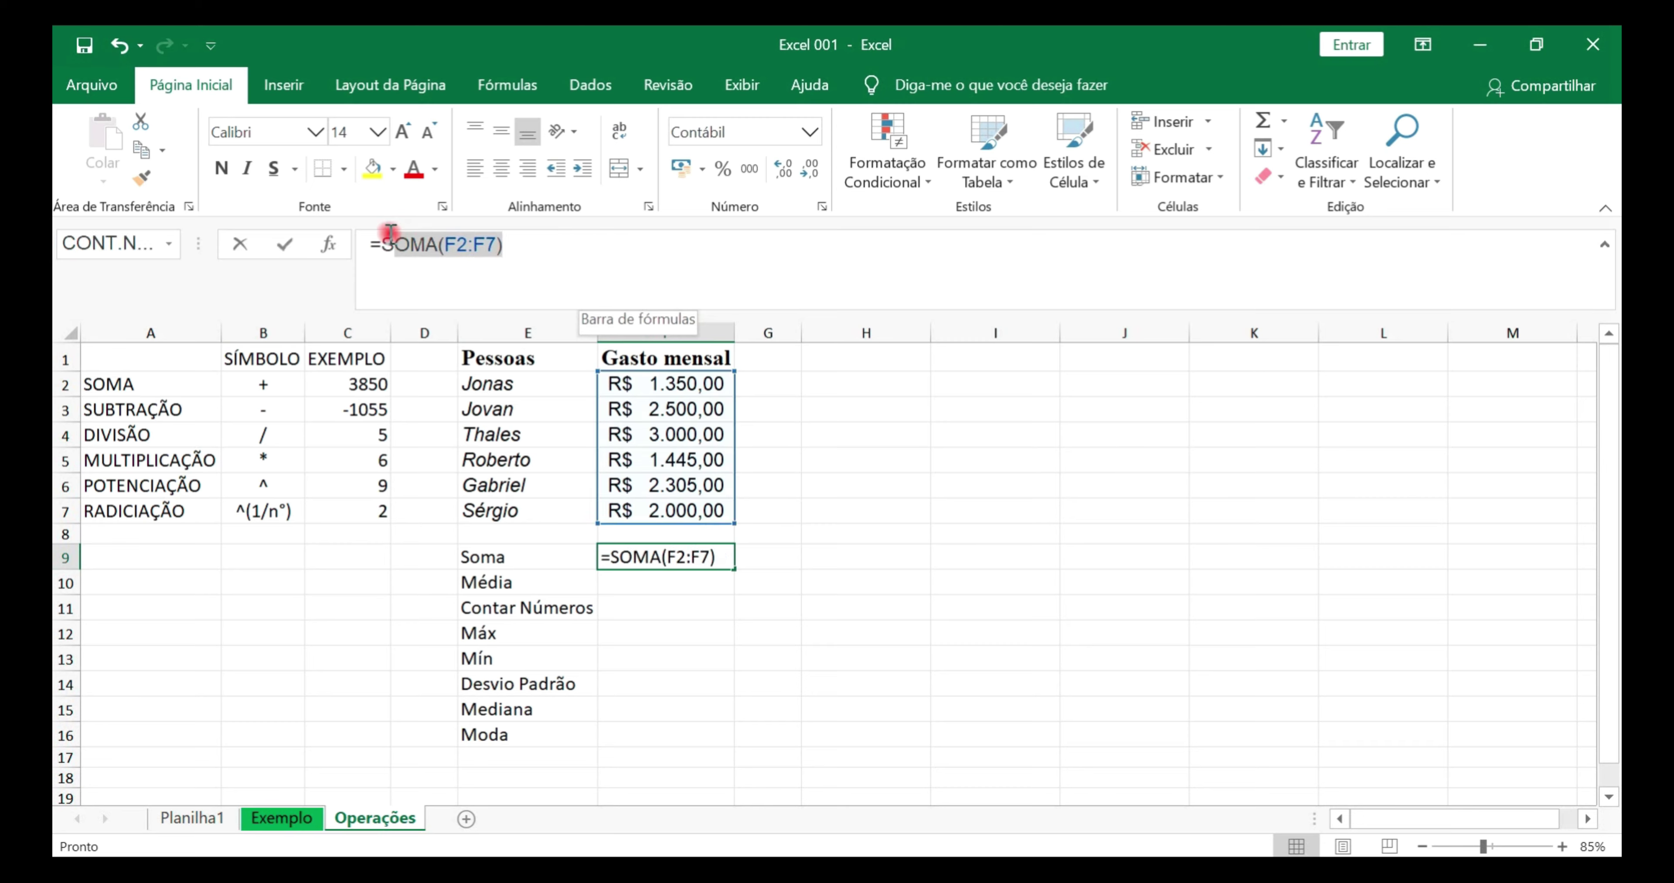
type("=")
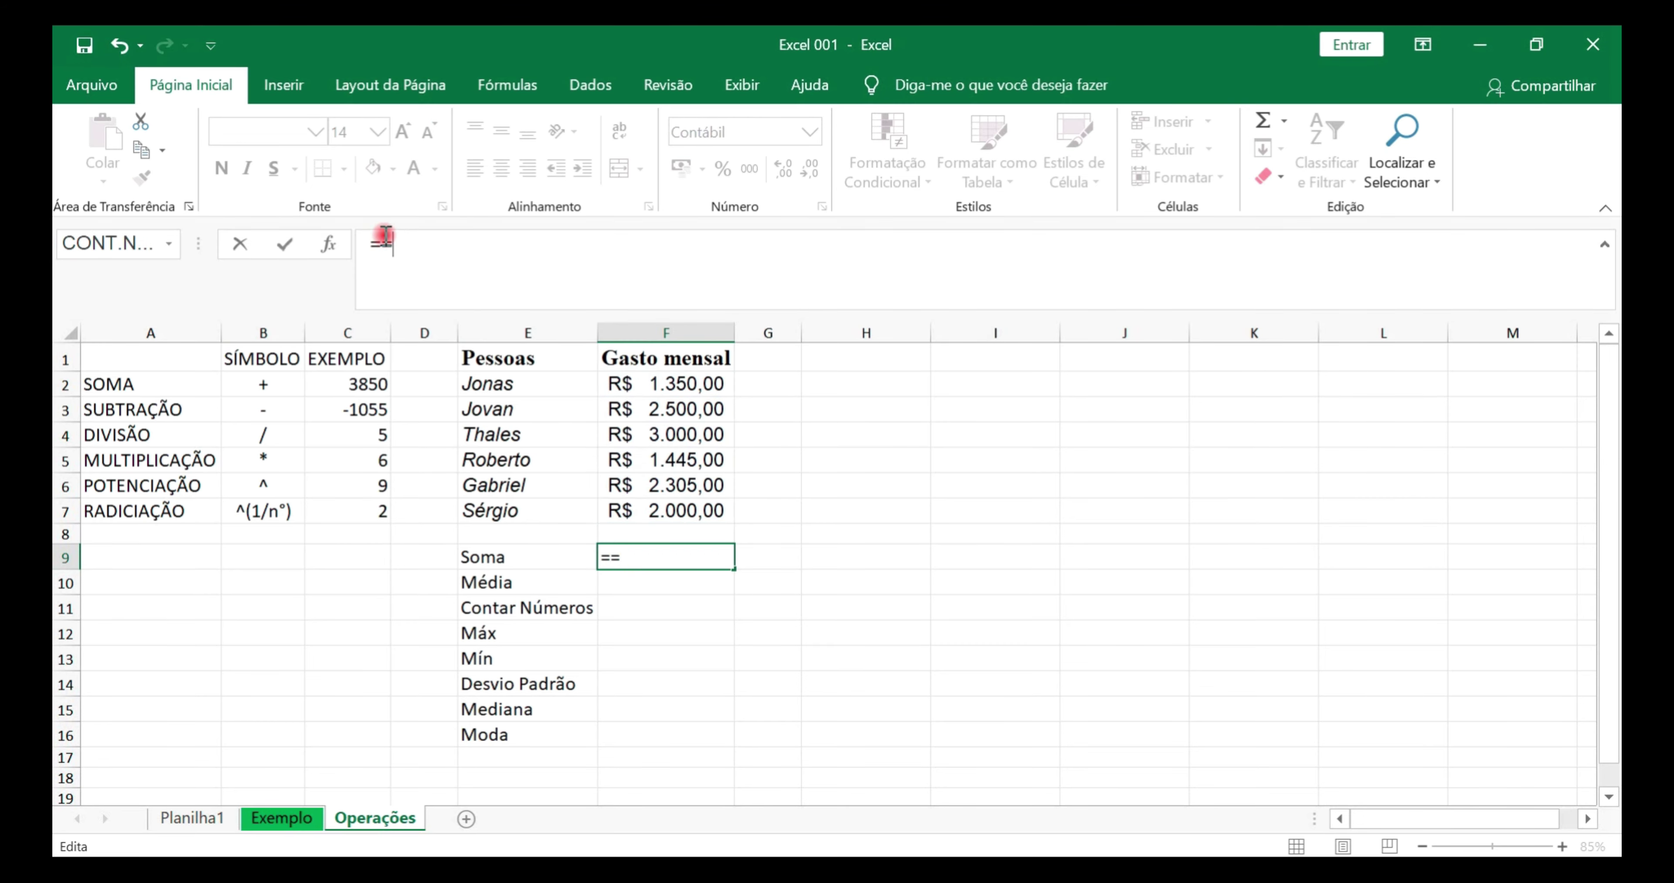
left_click(714, 386)
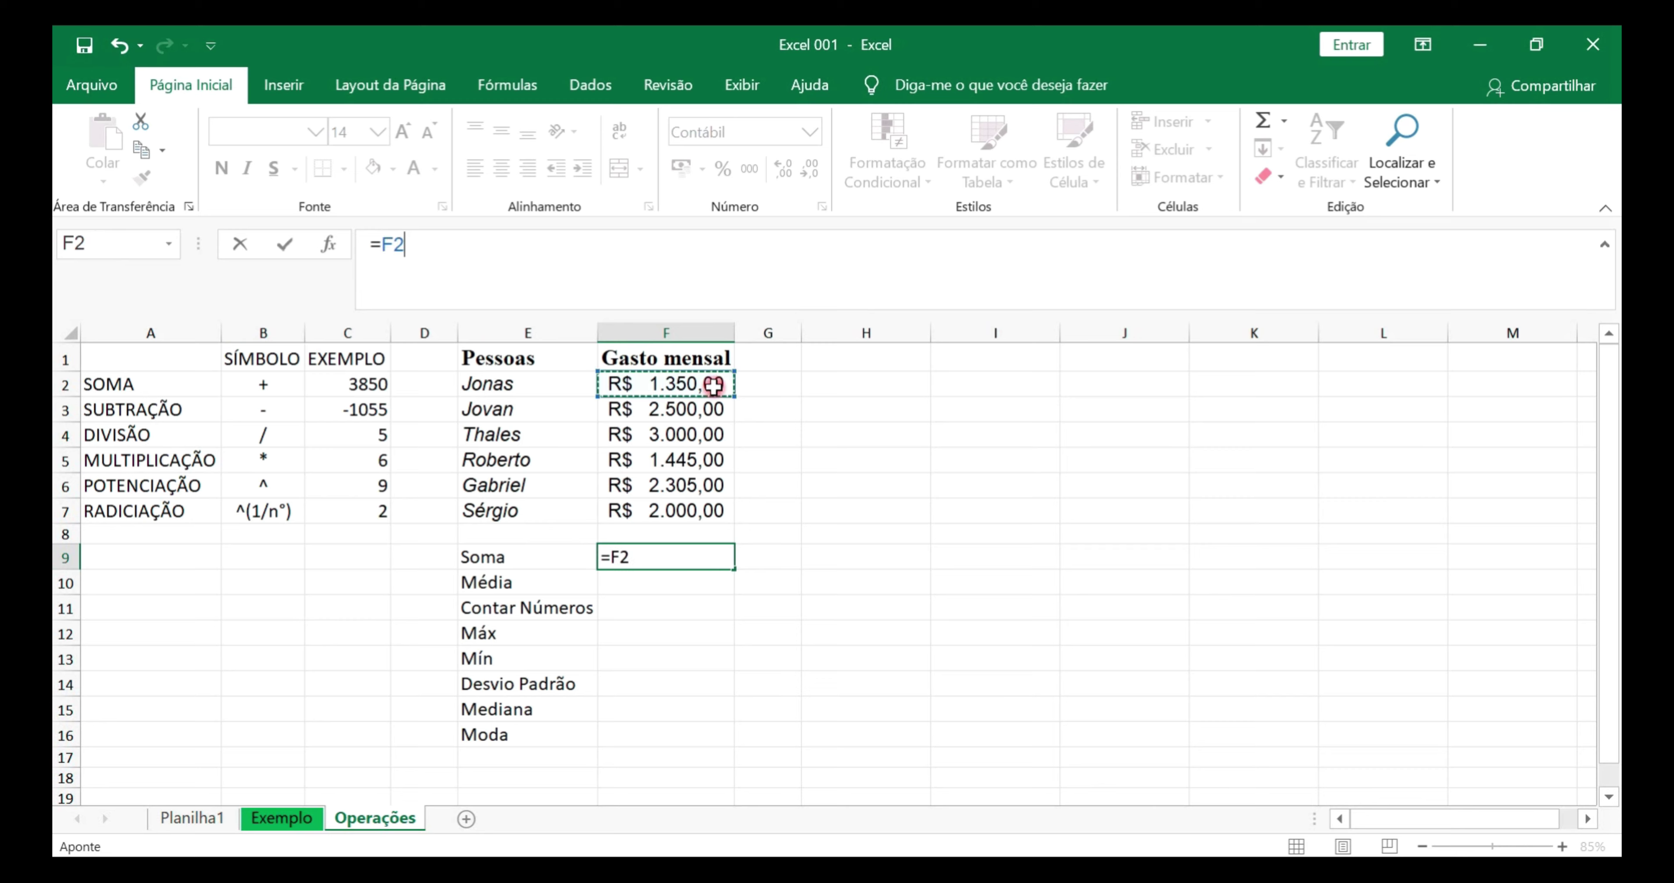
type("+")
left_click(713, 408)
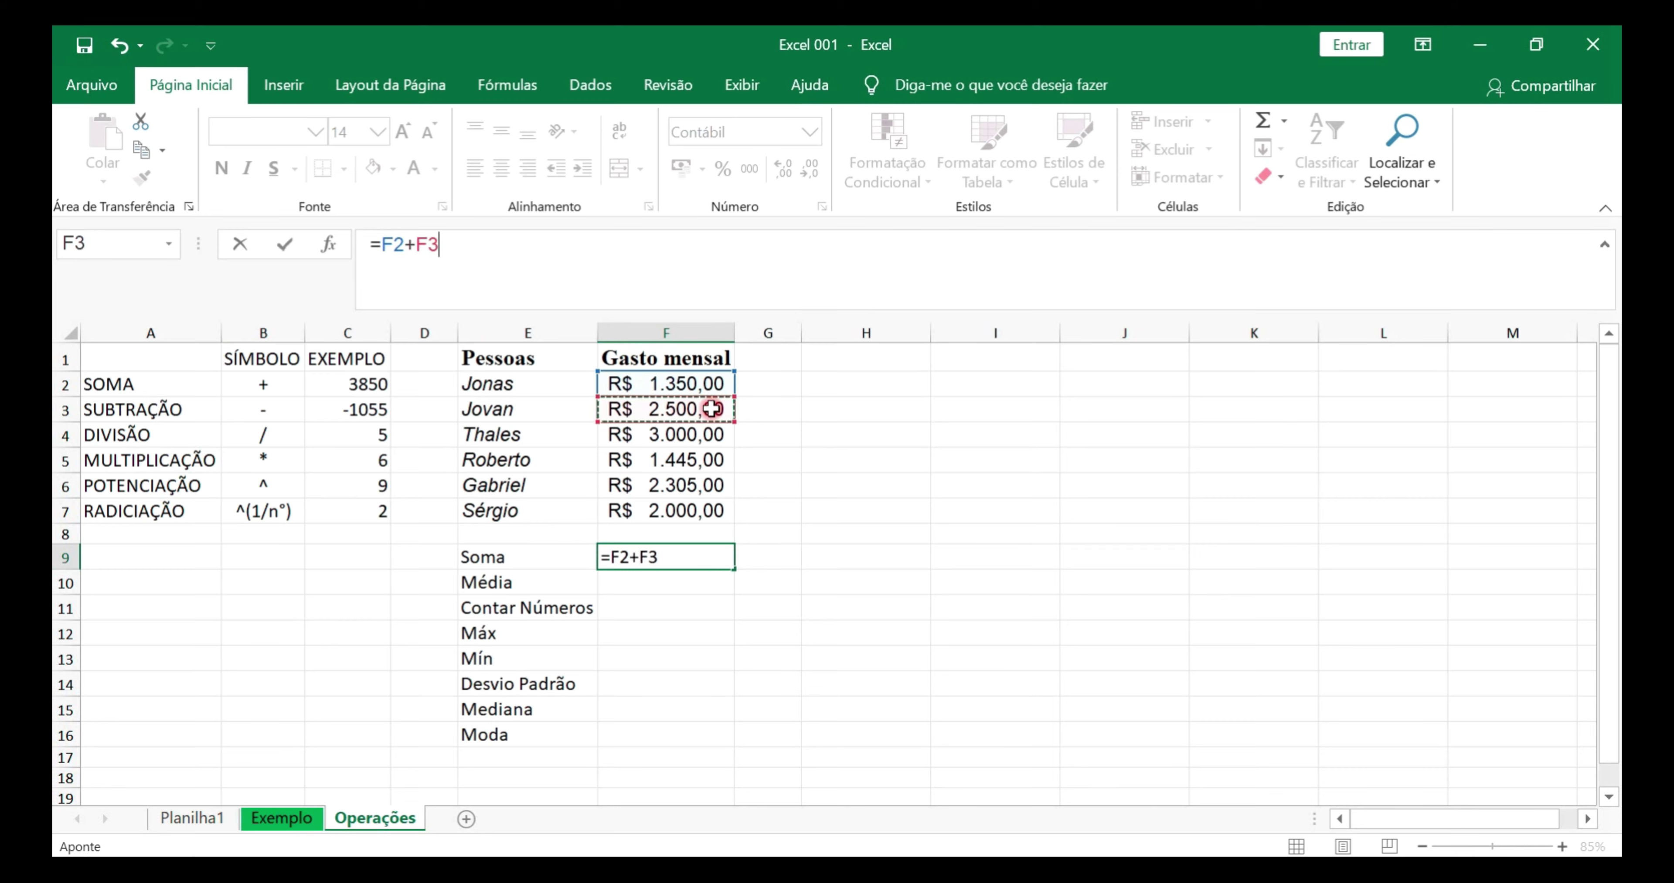
type("+")
left_click(712, 435)
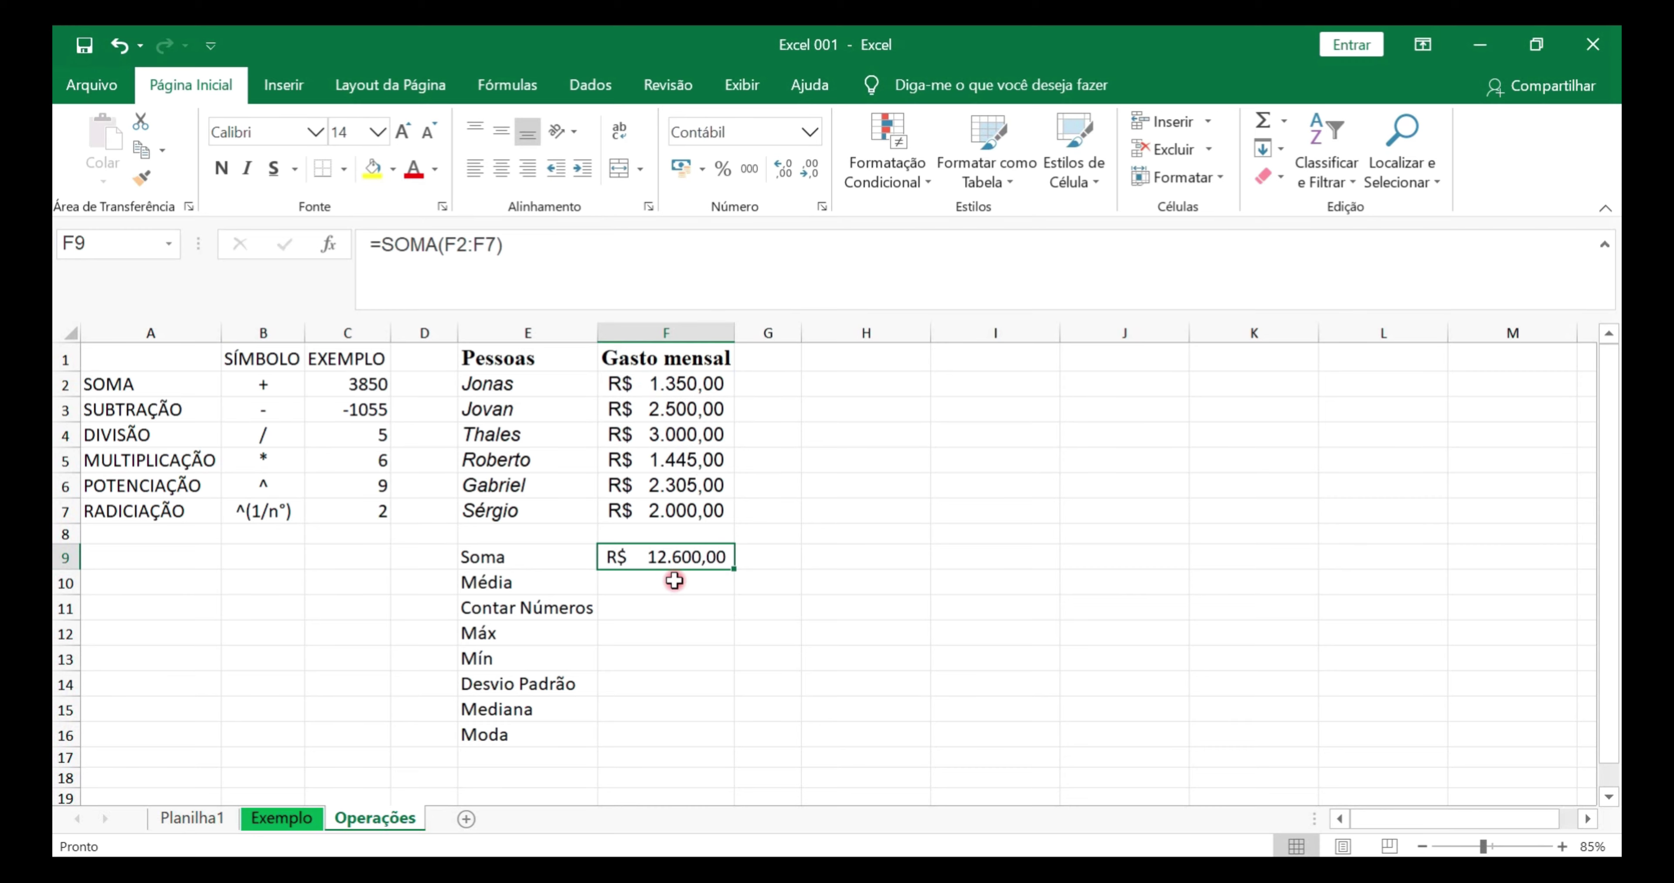
- Re-enter =SOMA(F2:F7) in F9 using the autocomplete suggestion
type("=")
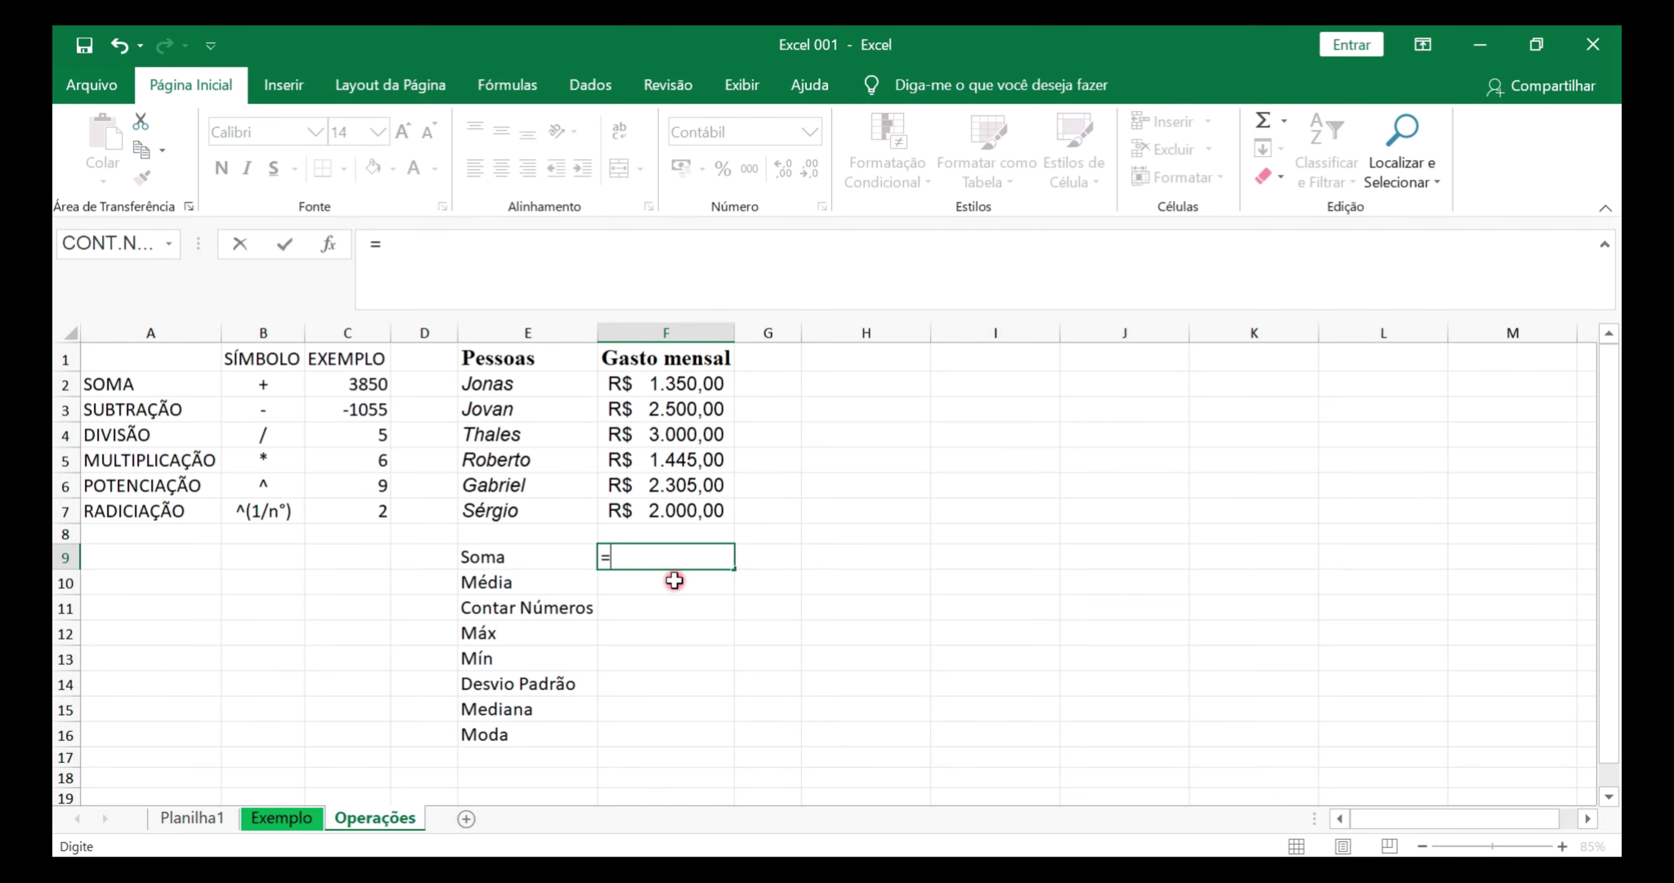
type("som")
double_click(674, 582)
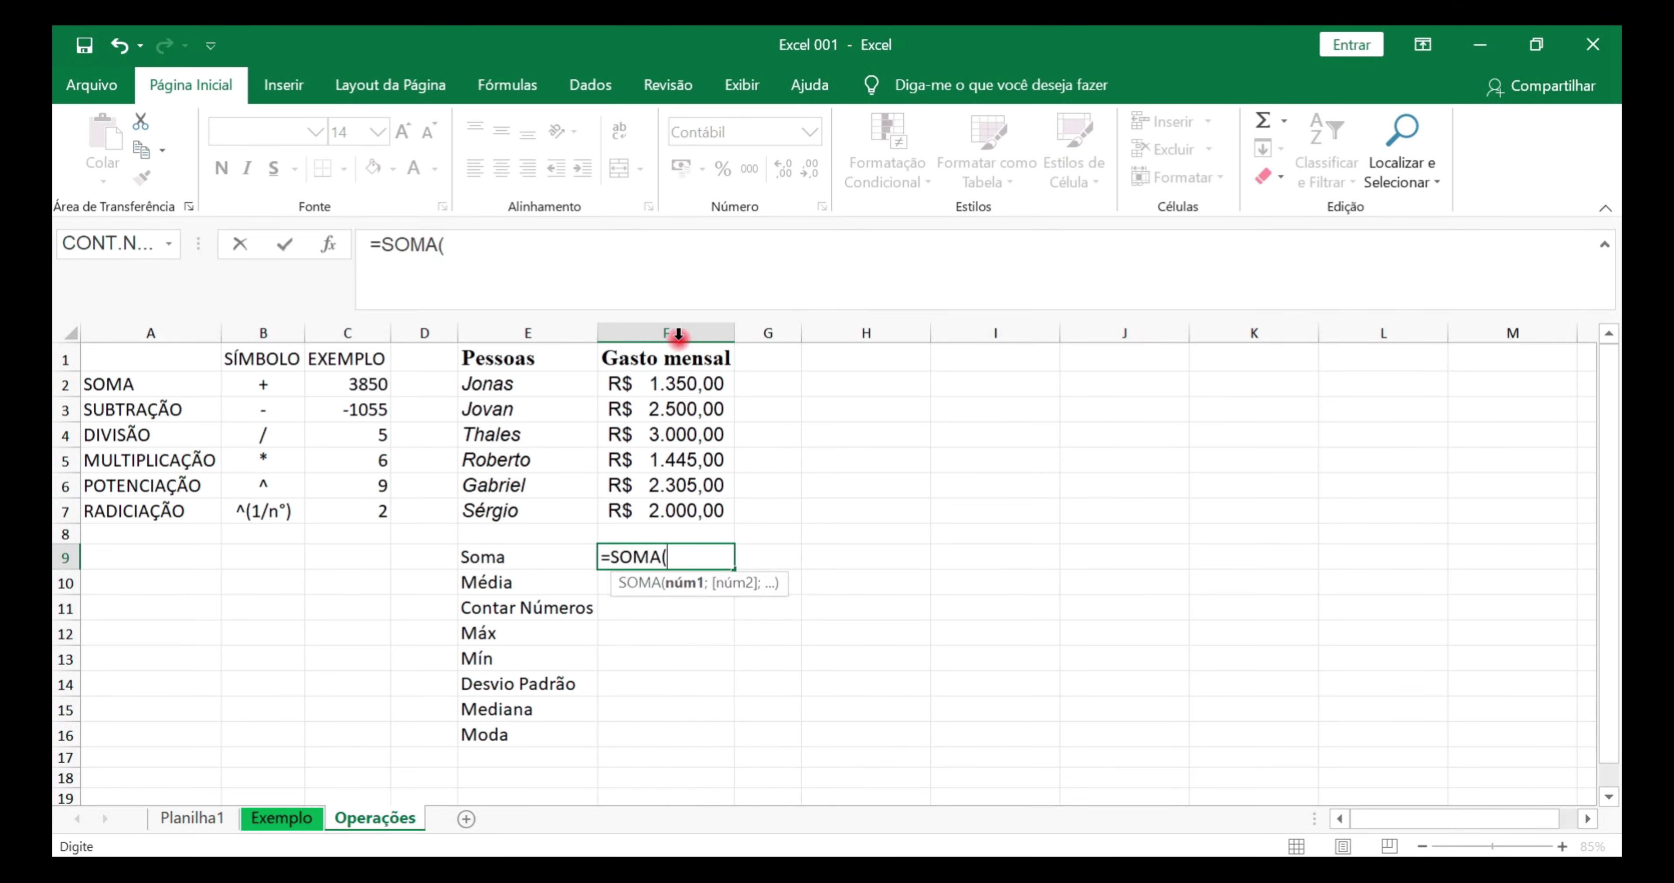
left_click_drag(673, 384, 663, 497)
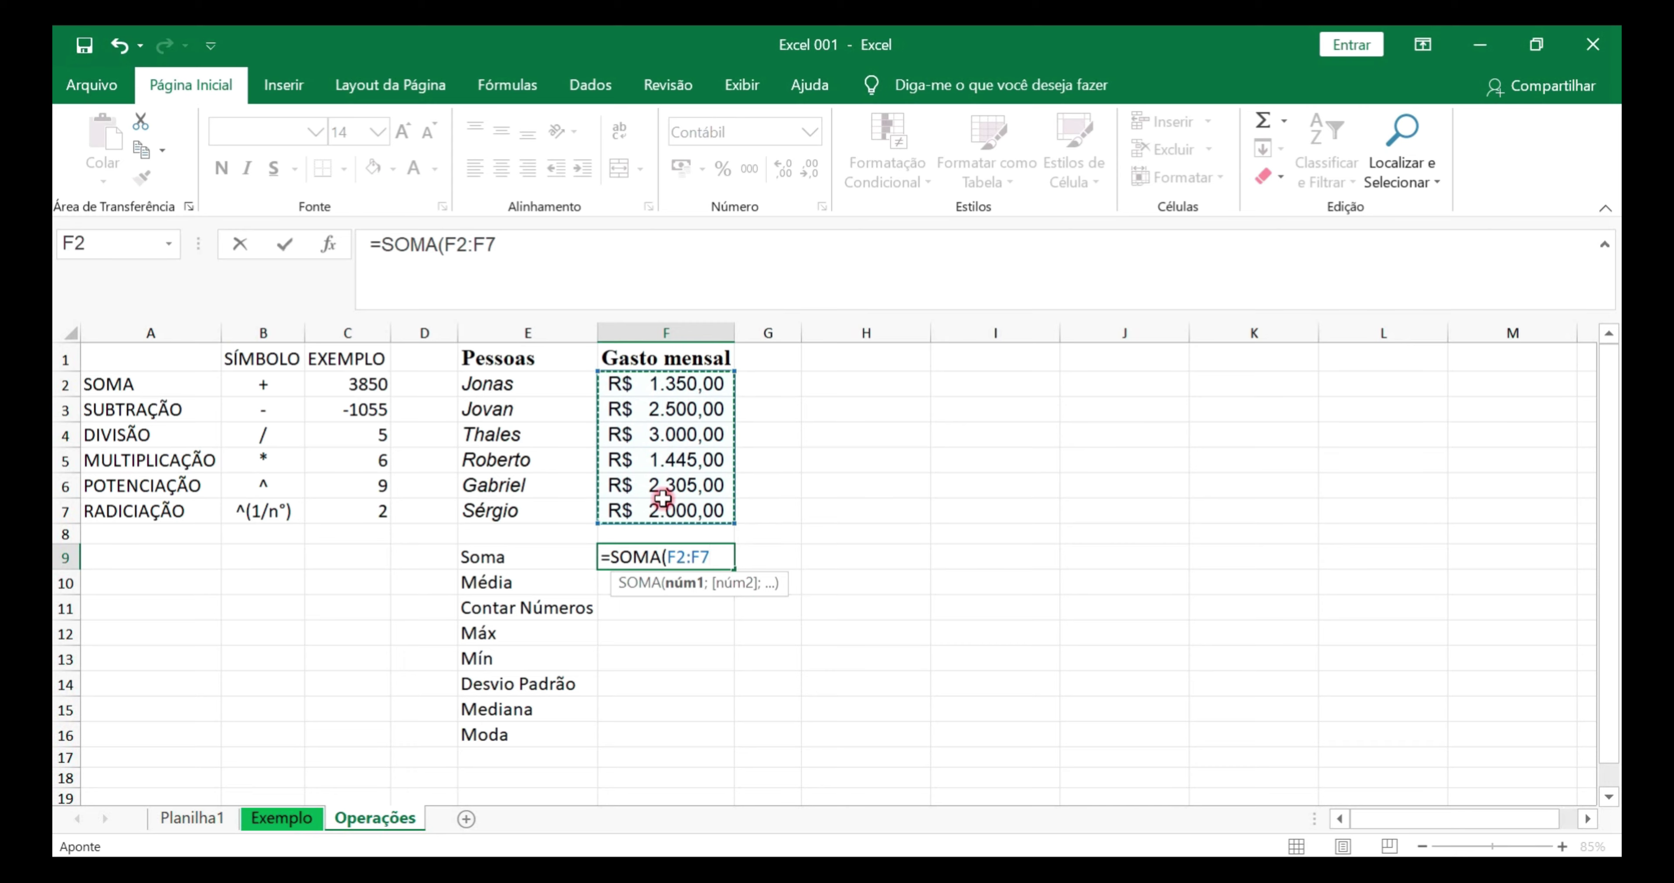
type(")")
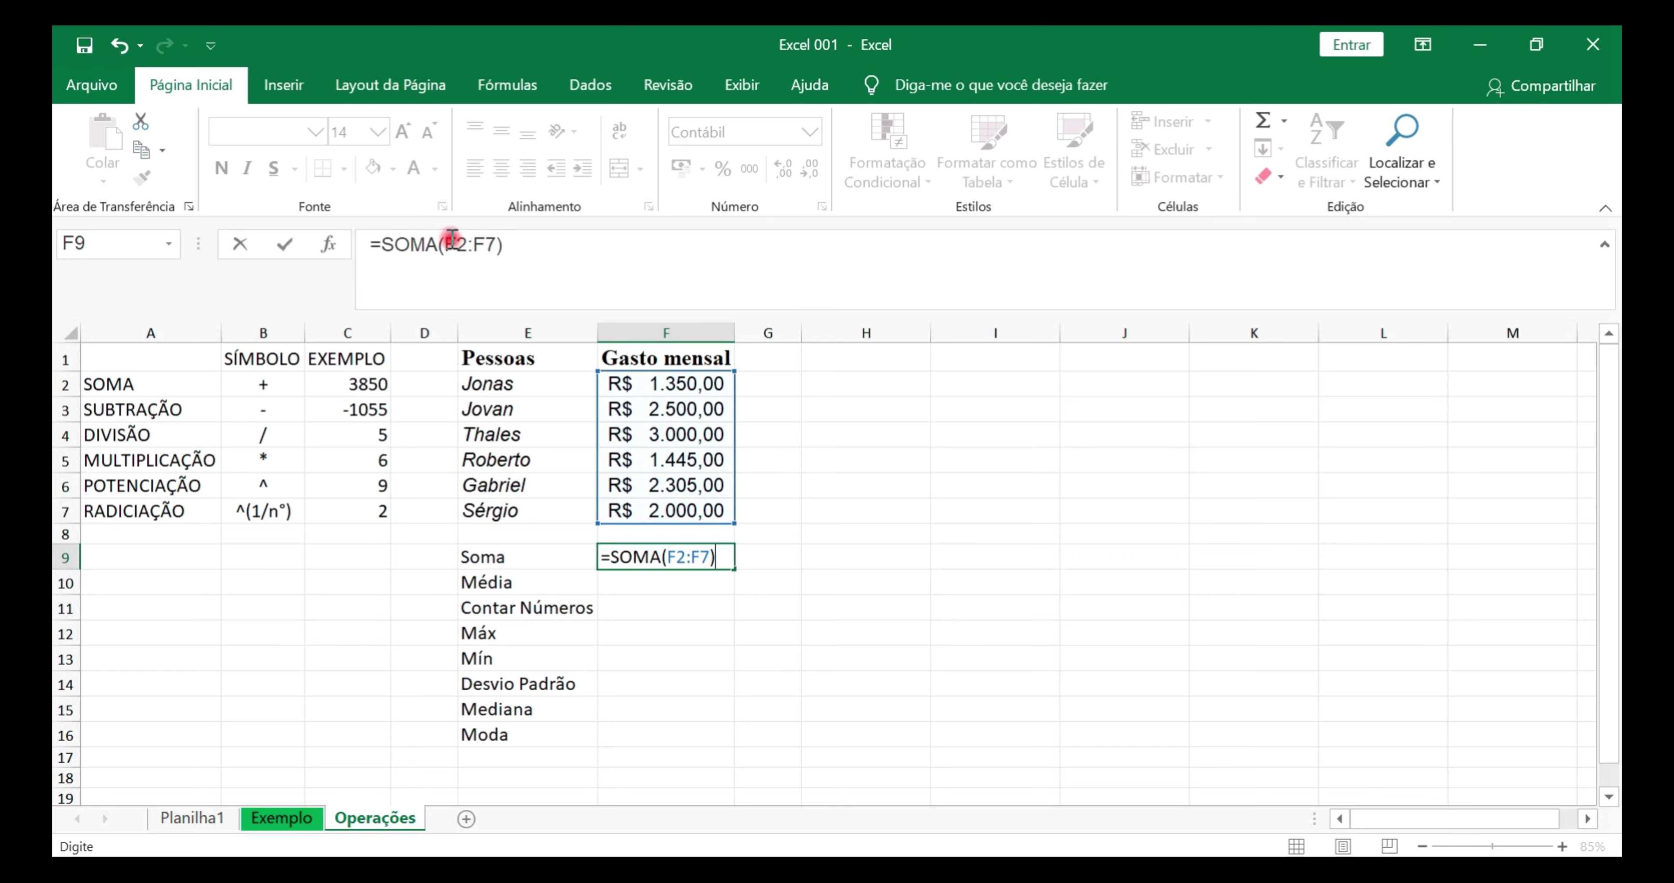
key("Return")
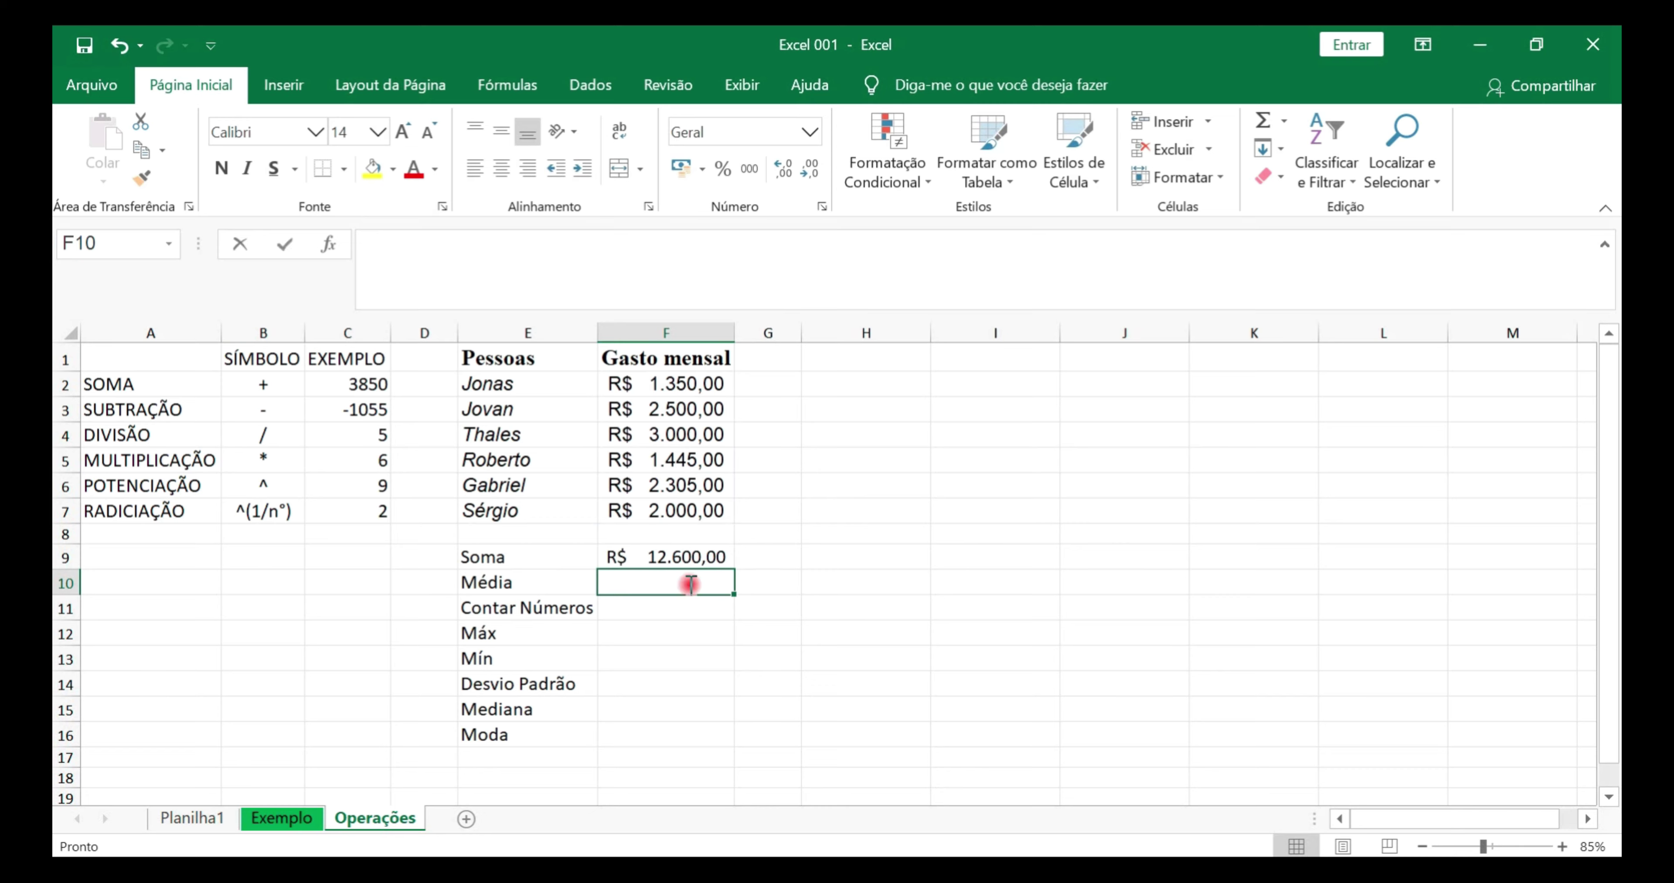
- Begin a MÉDIA formula in F10, then cancel it without inserting anything
type("=mé")
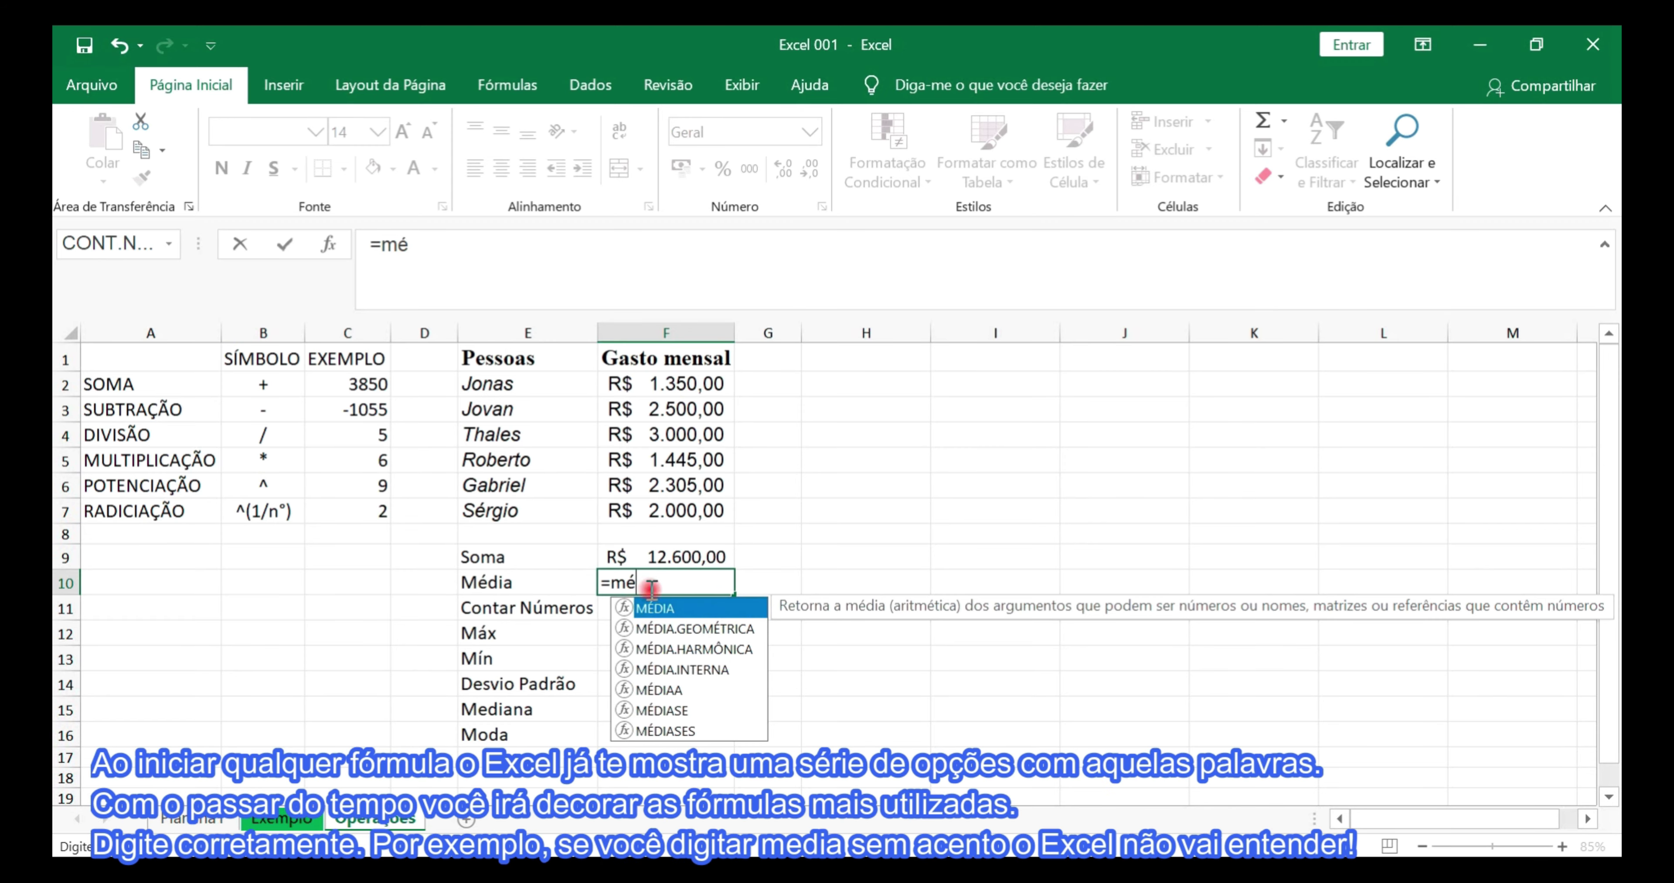
key("BackSpace")
key("BackSpace")
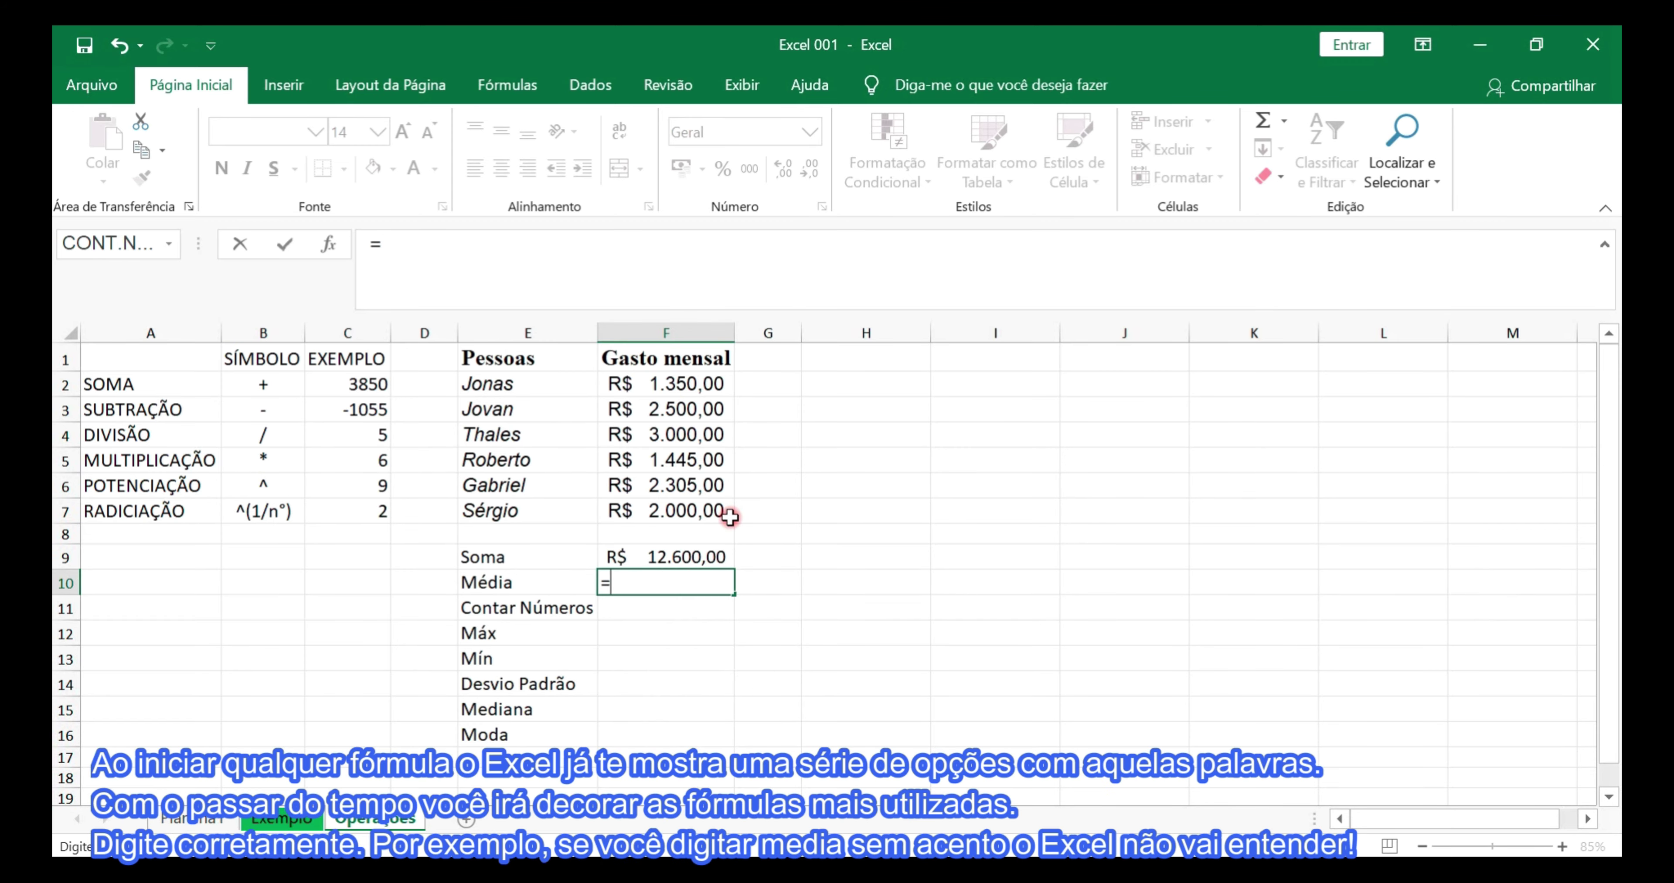
key("Escape")
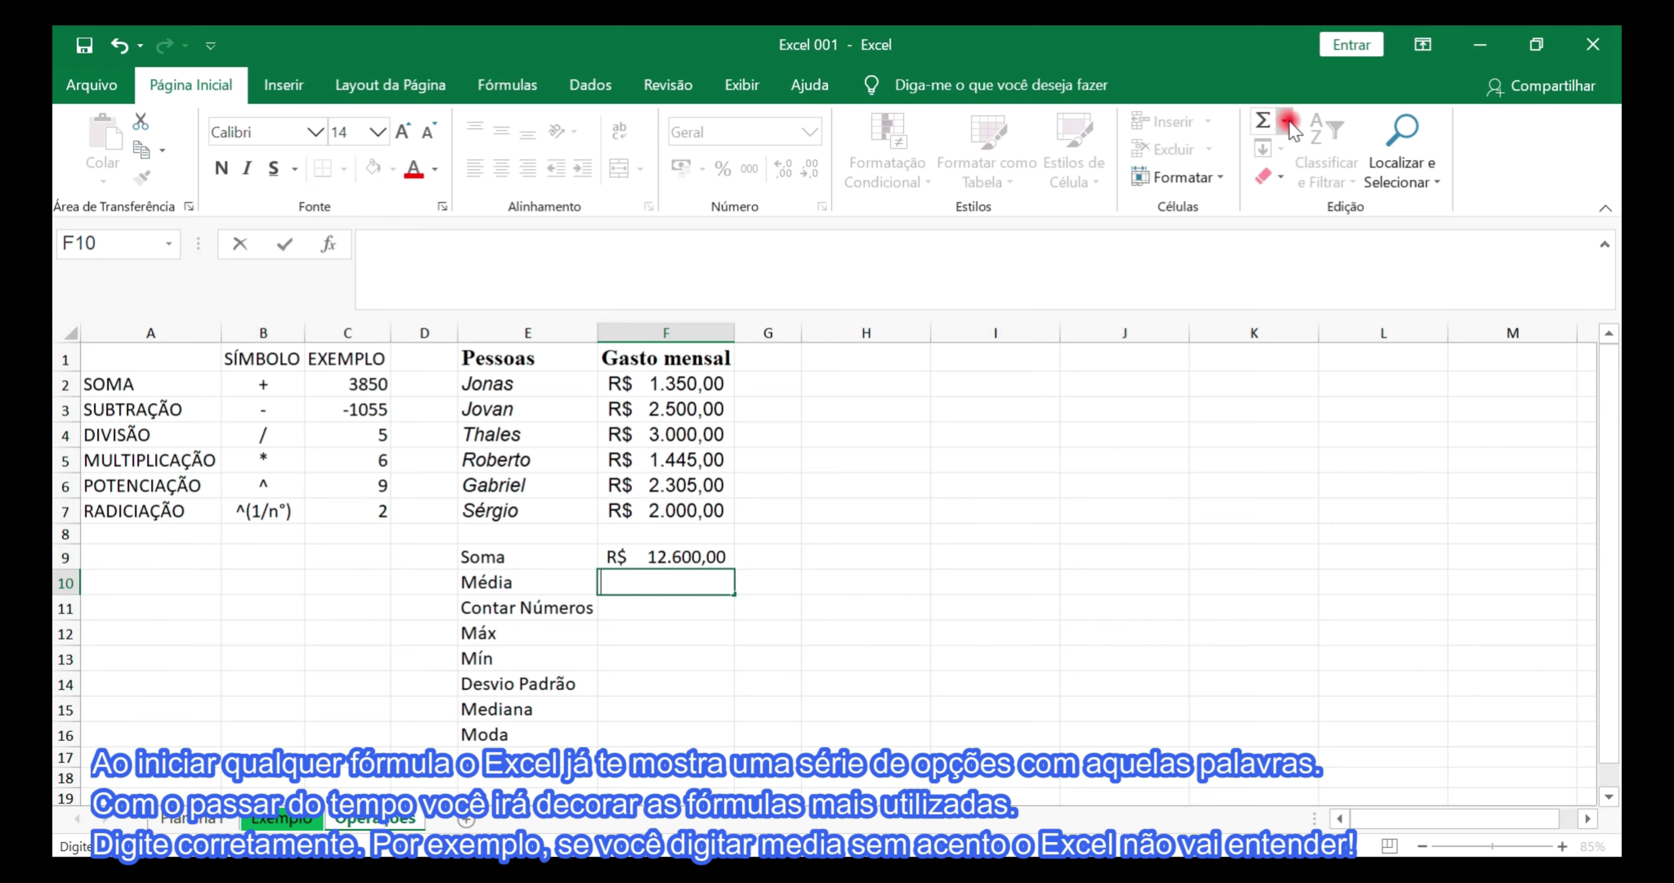
left_click(1283, 121)
key("Escape")
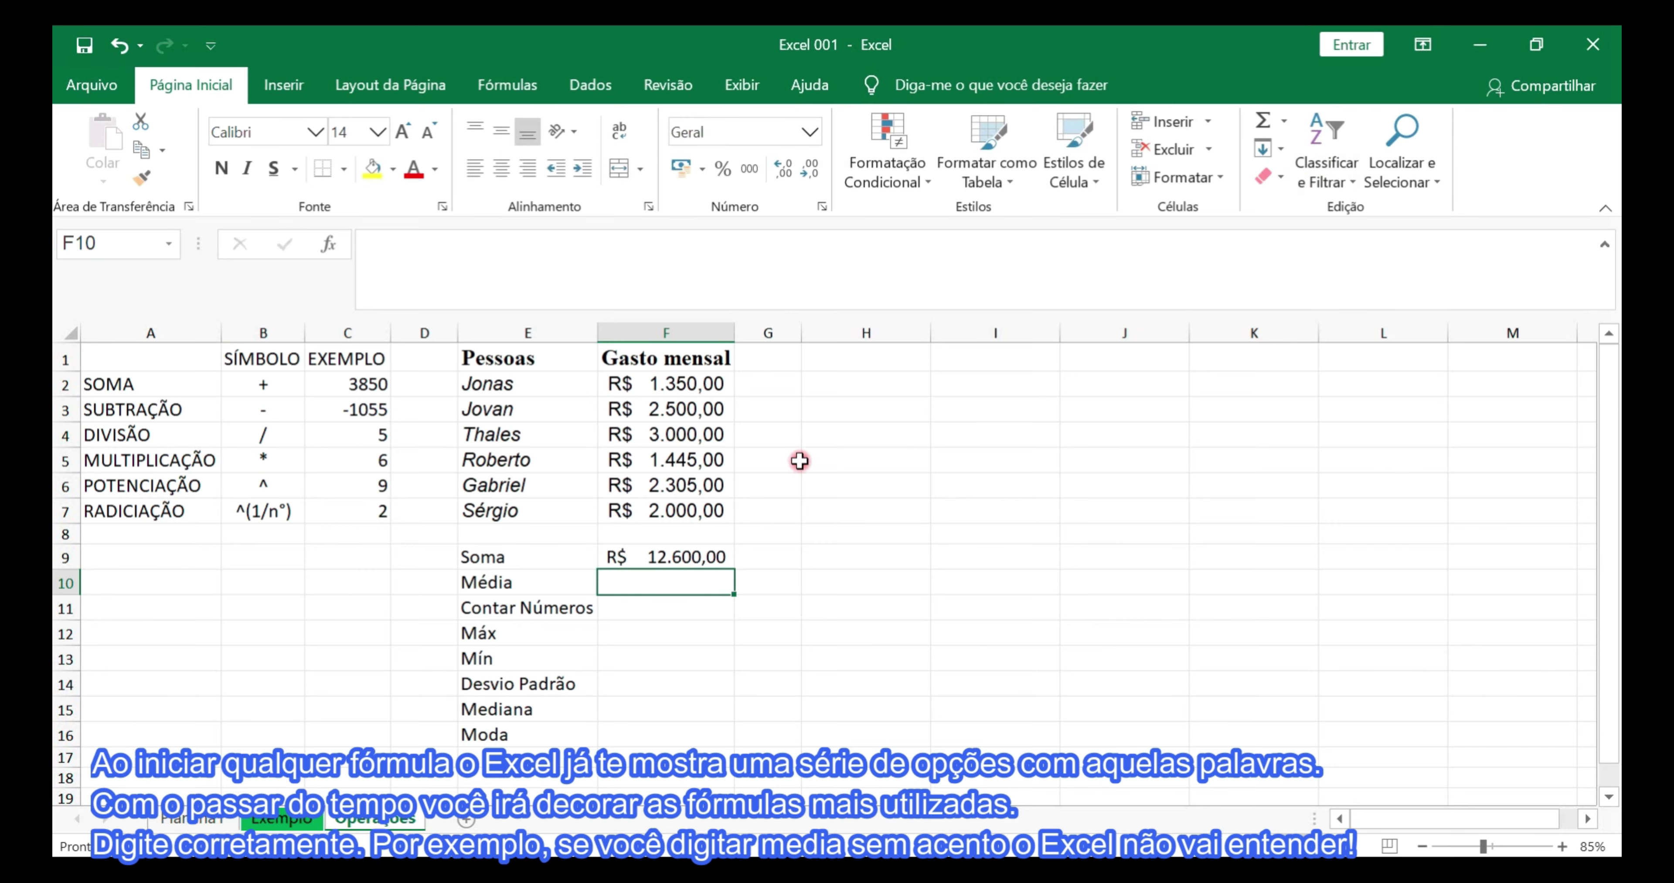
- Insert an AutoSum average over the expenses F2:F7 into F10
left_click(689, 633)
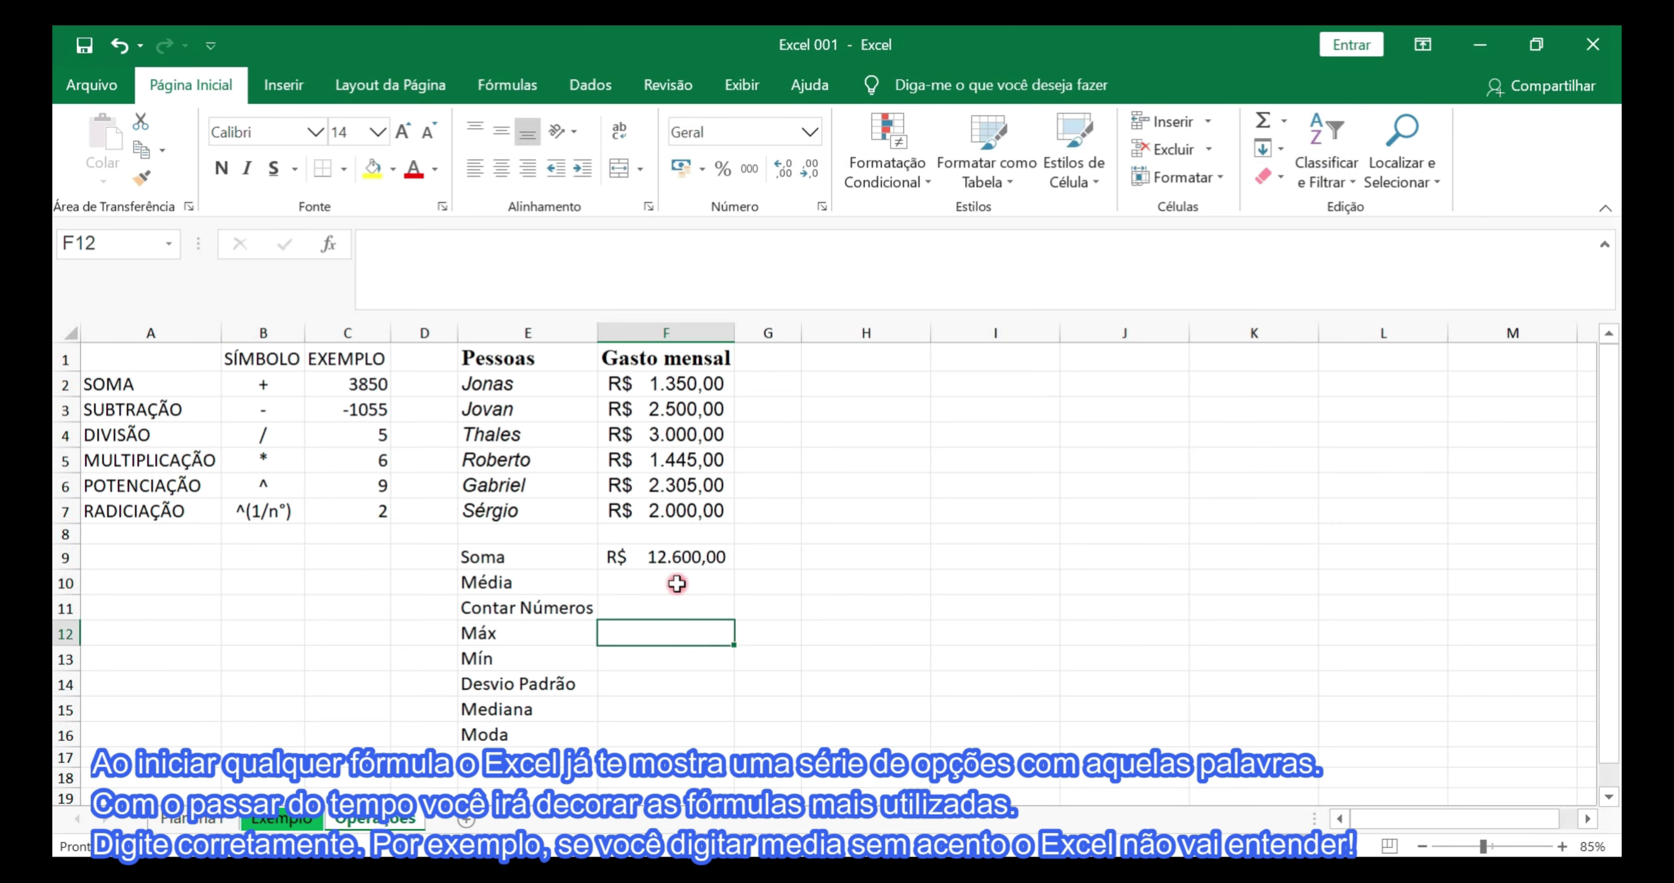
left_click(678, 577)
left_click(1283, 121)
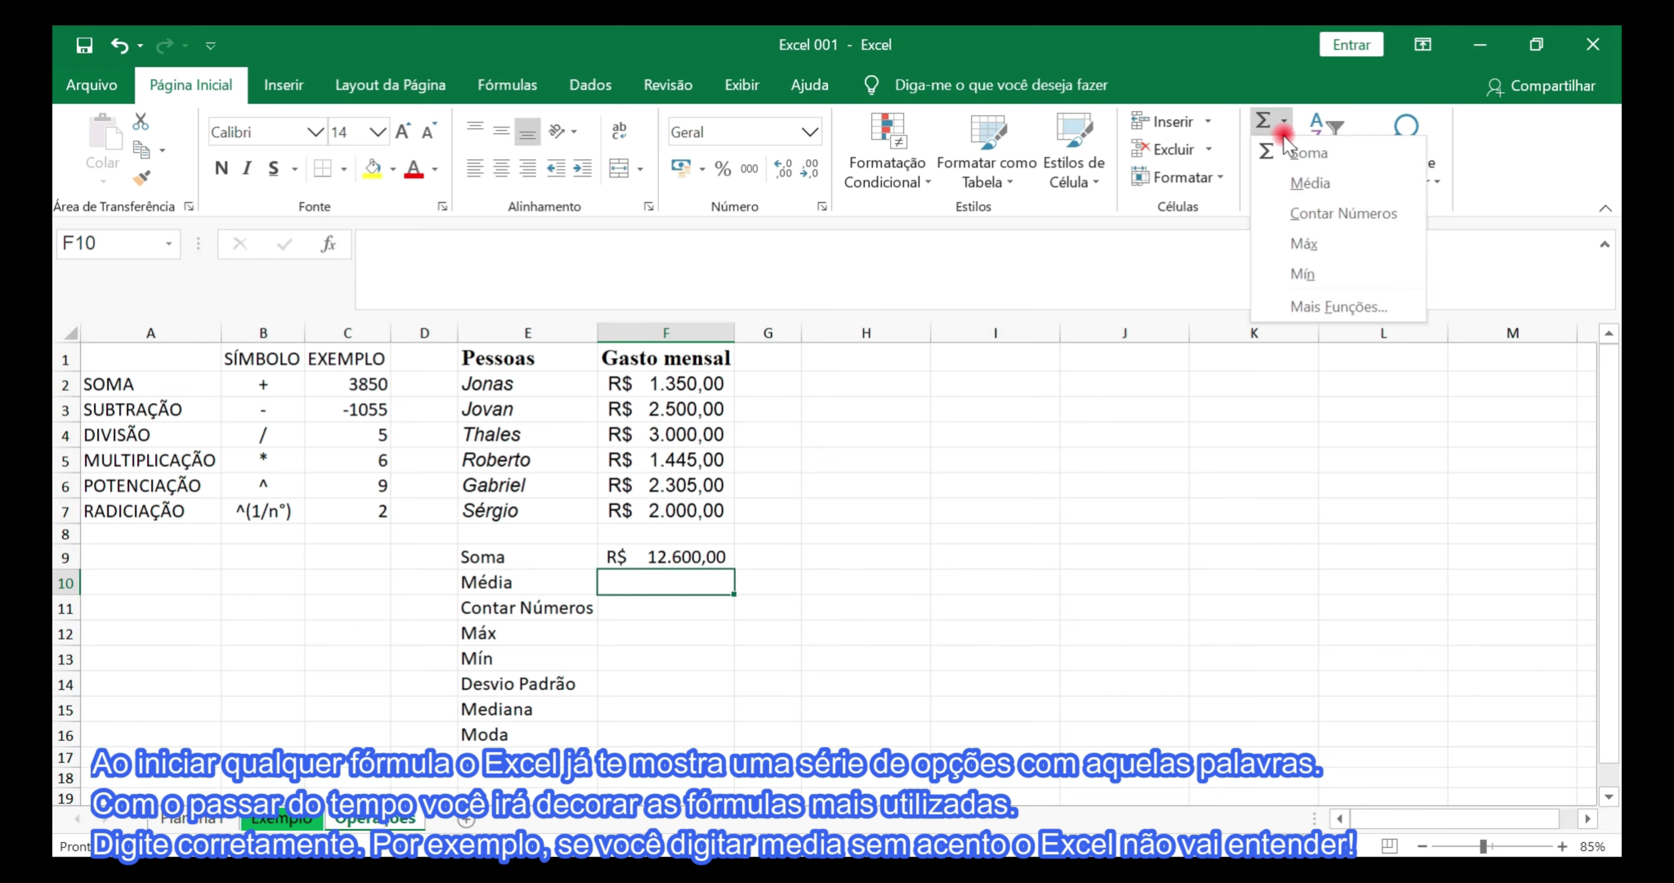
left_click(1293, 177)
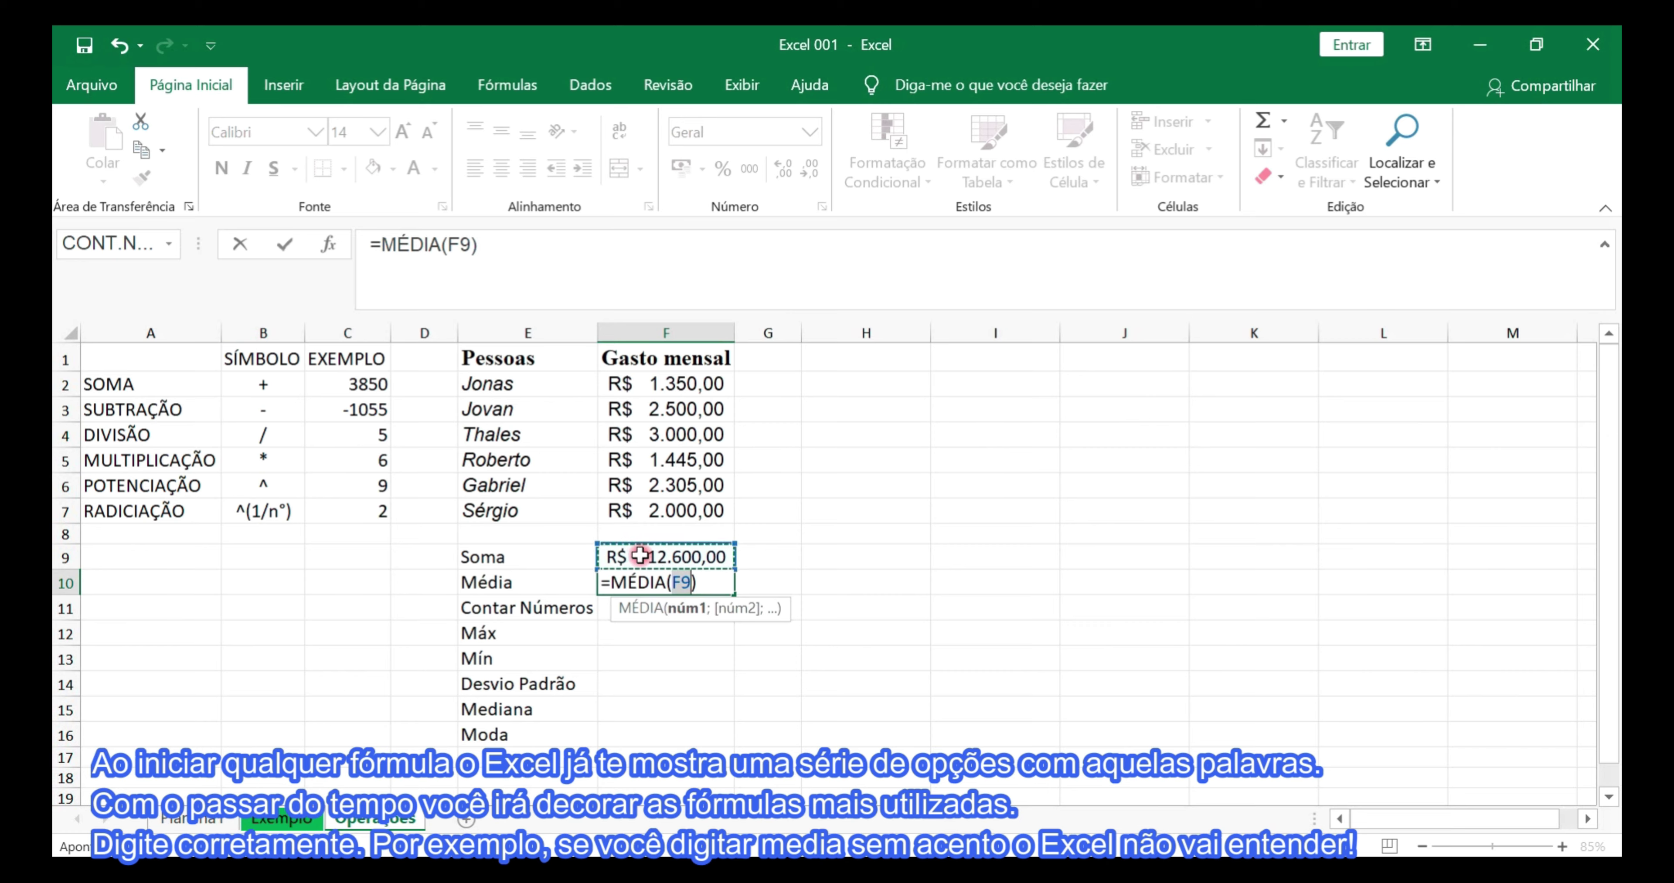
left_click(656, 560)
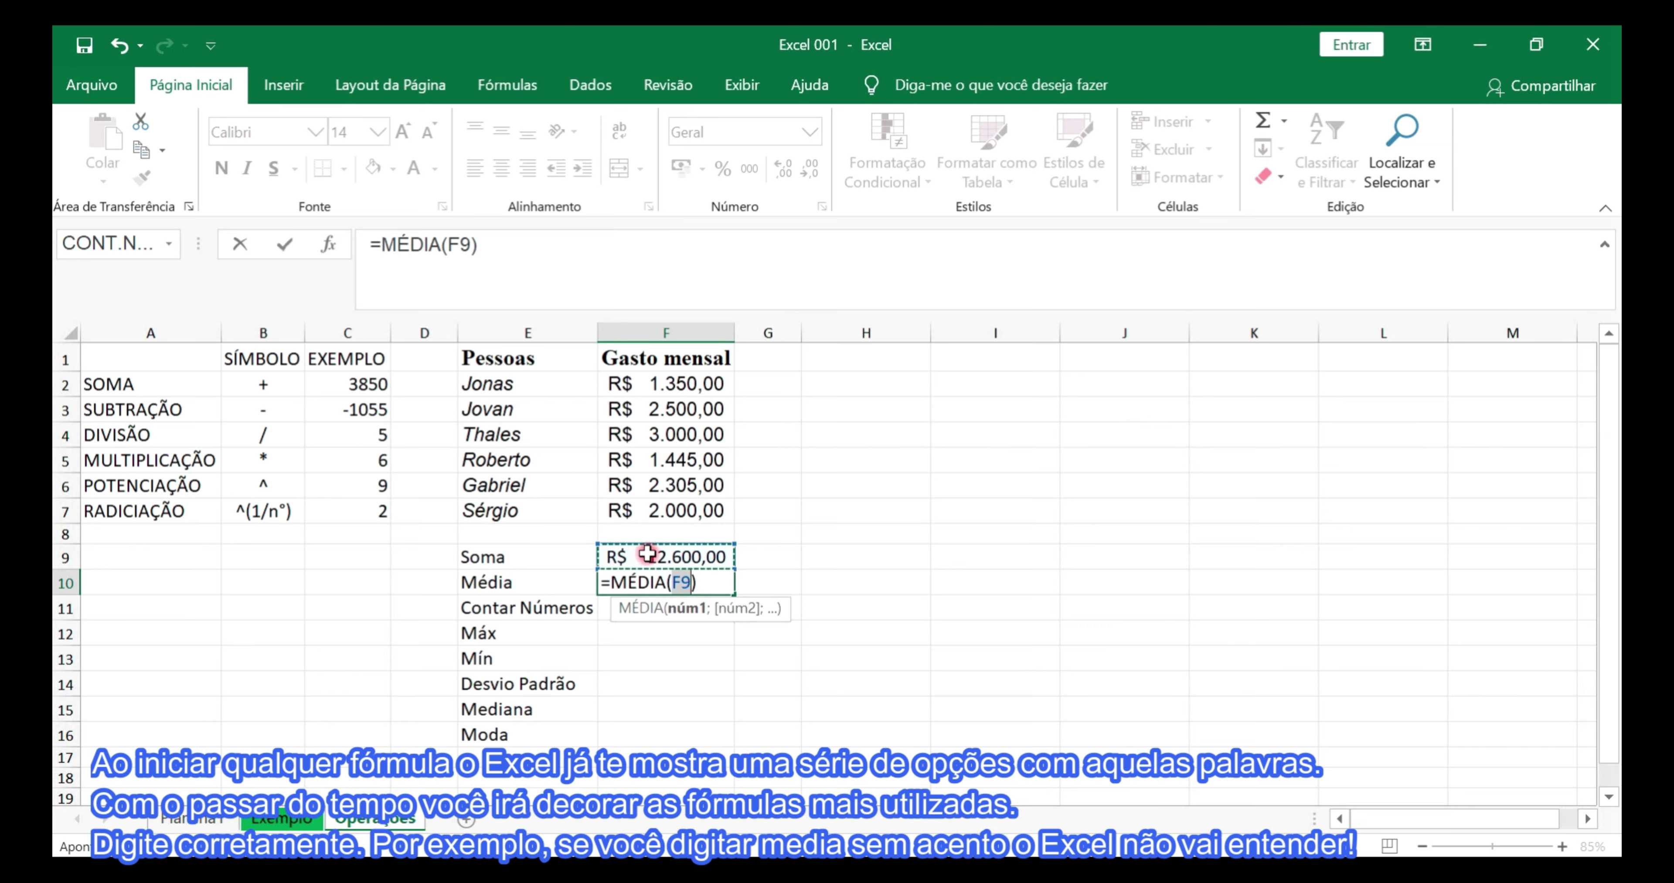
left_click_drag(657, 383, 657, 507)
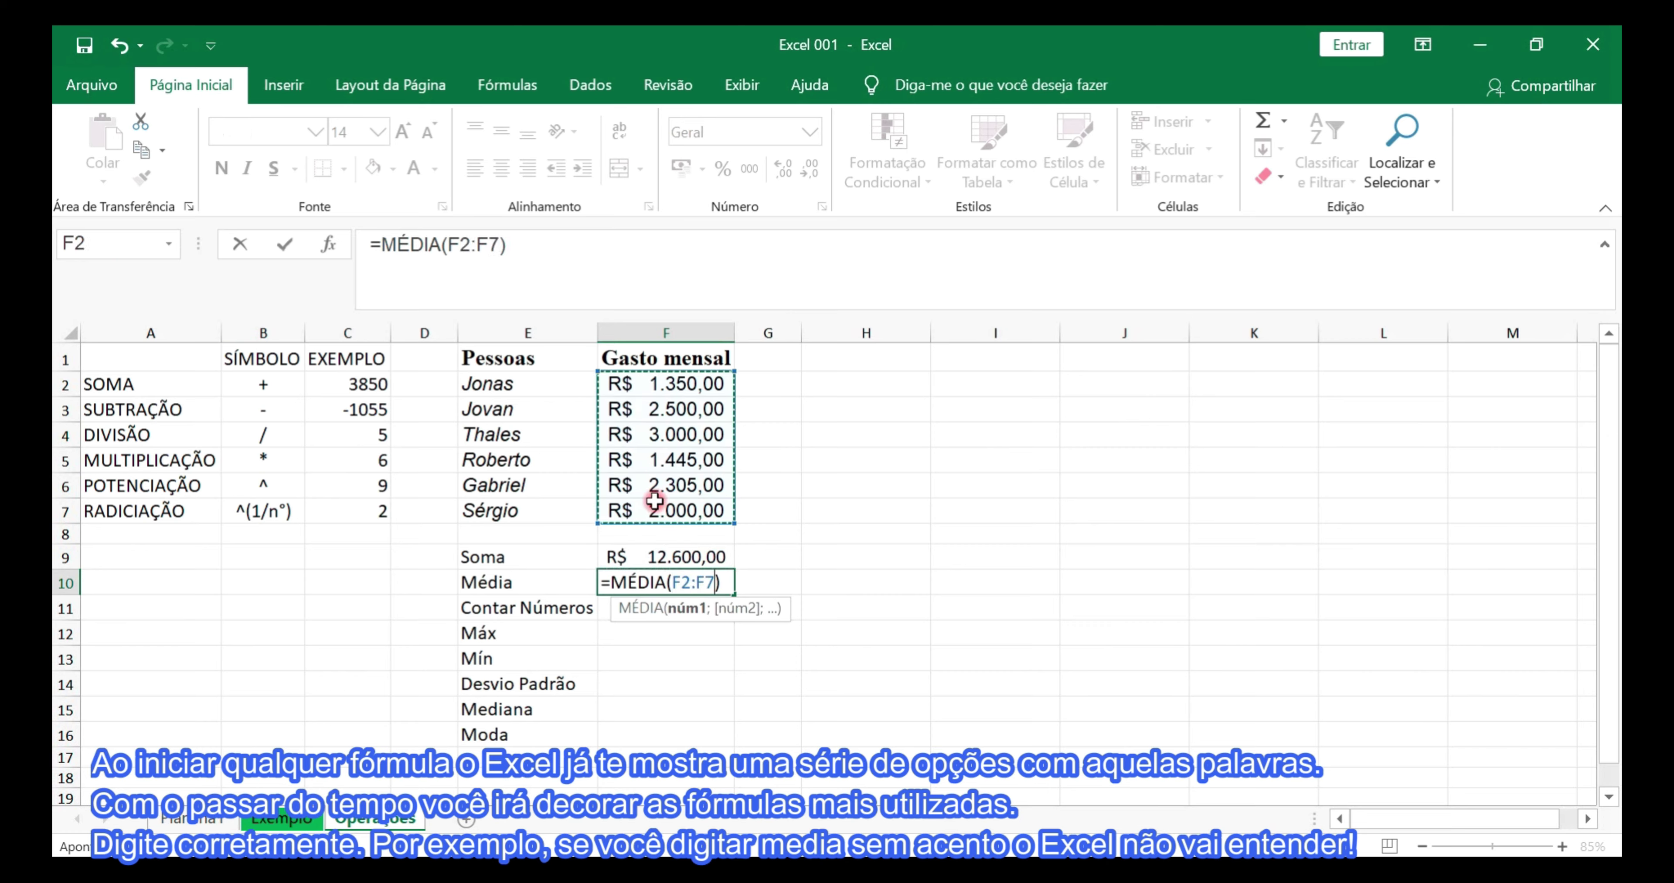
key("Return")
- Clear F10 and re-enter a MÉDIA formula over F2:F7 via autocomplete
left_click(682, 580)
key("Delete")
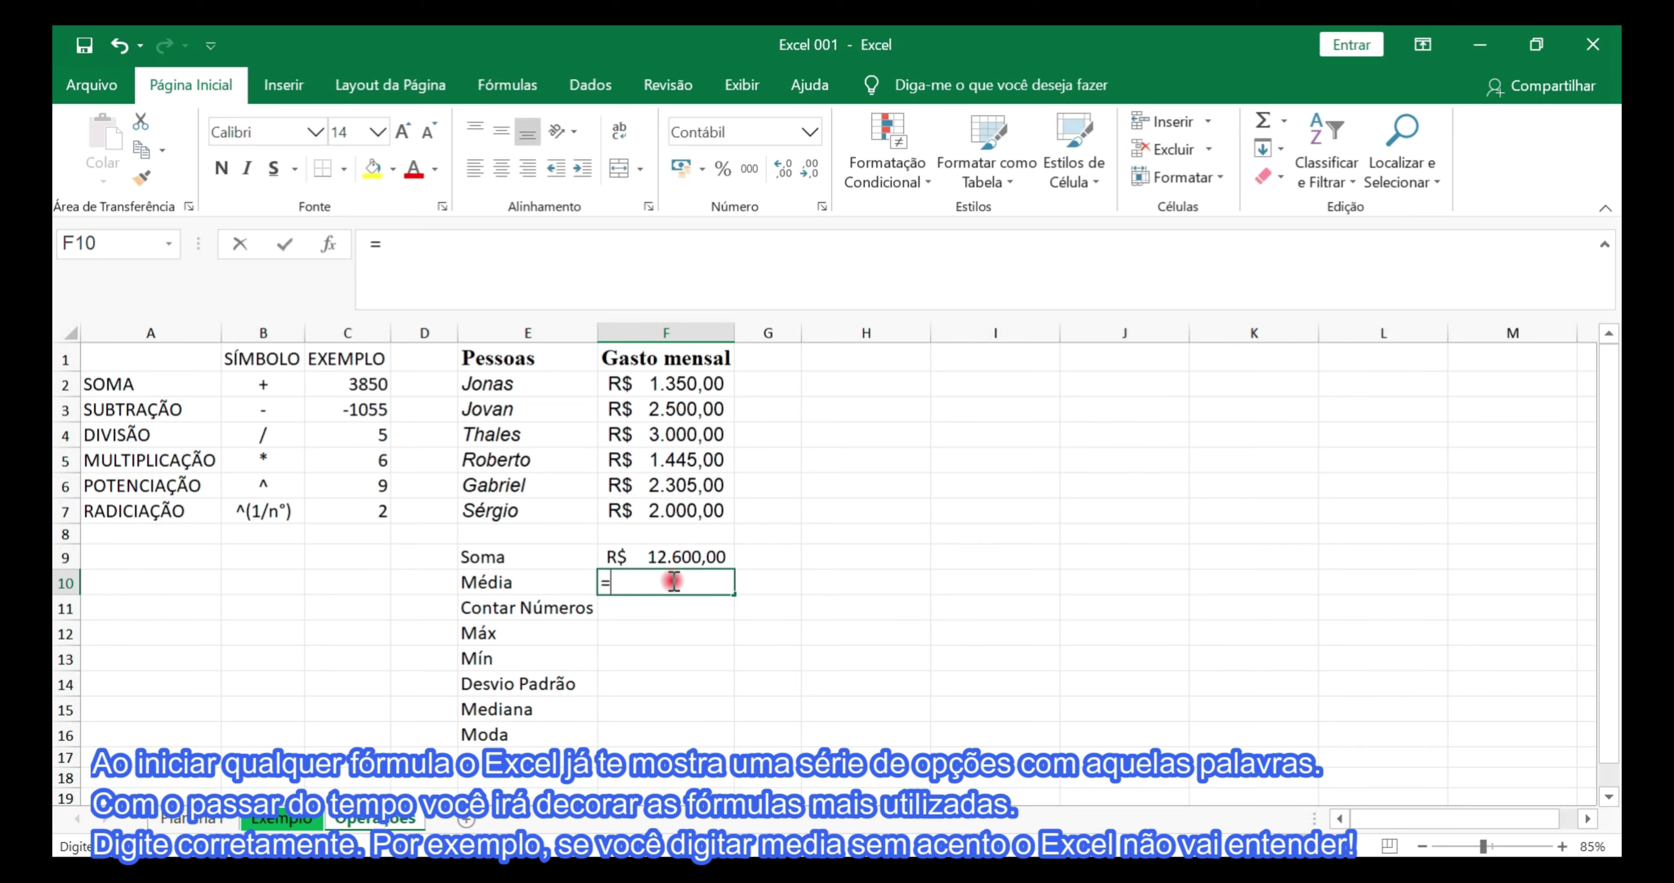
type("=mé")
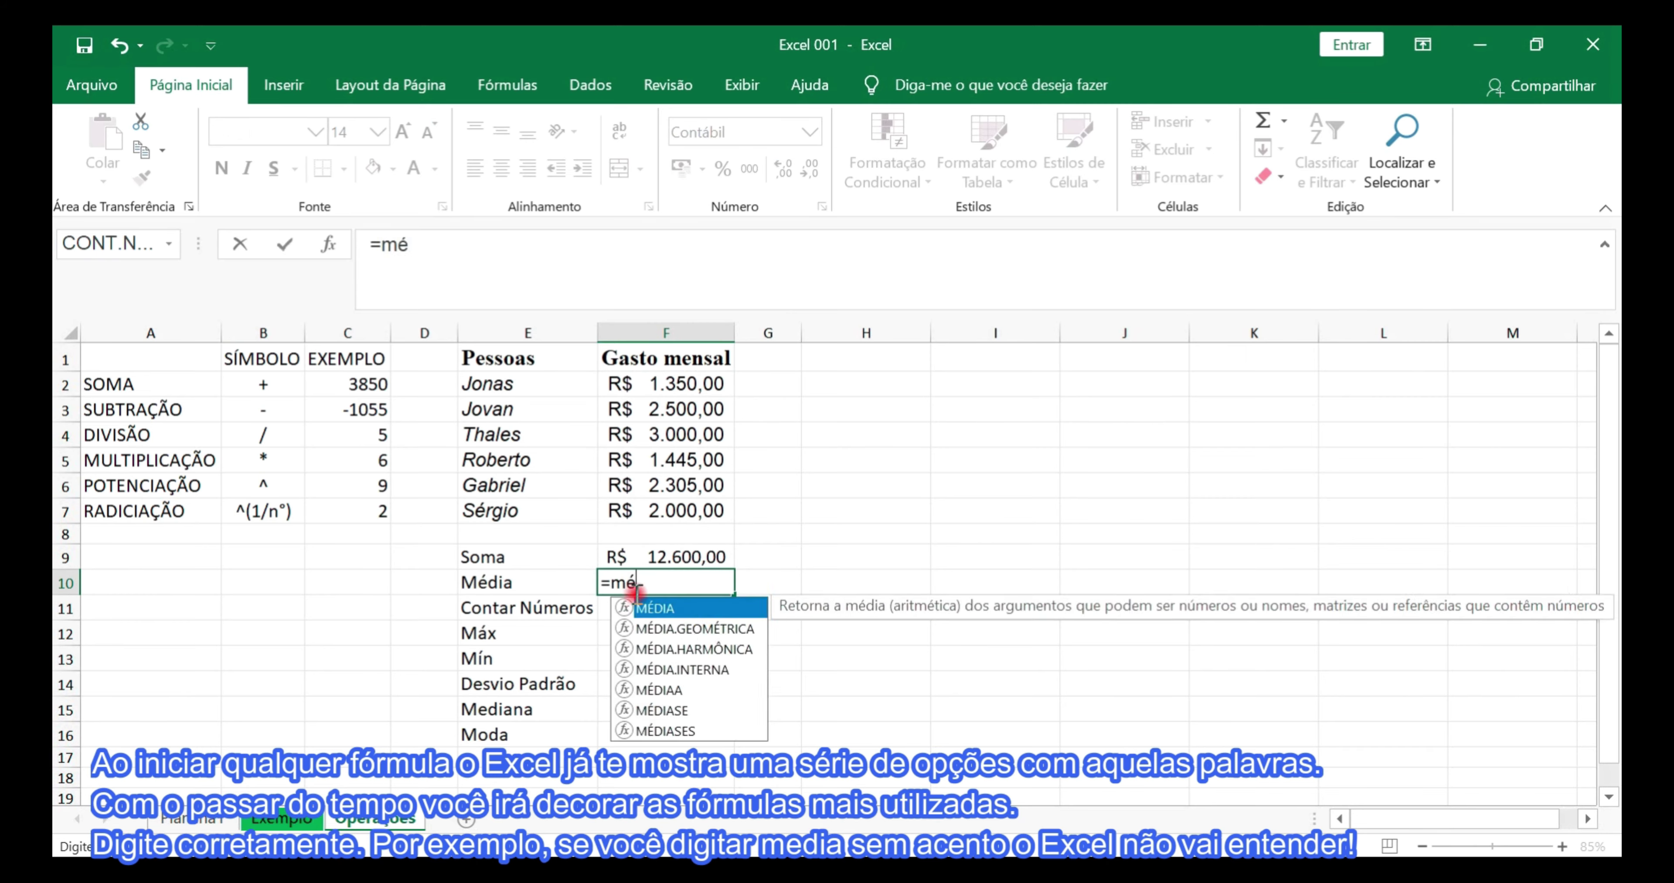
double_click(664, 607)
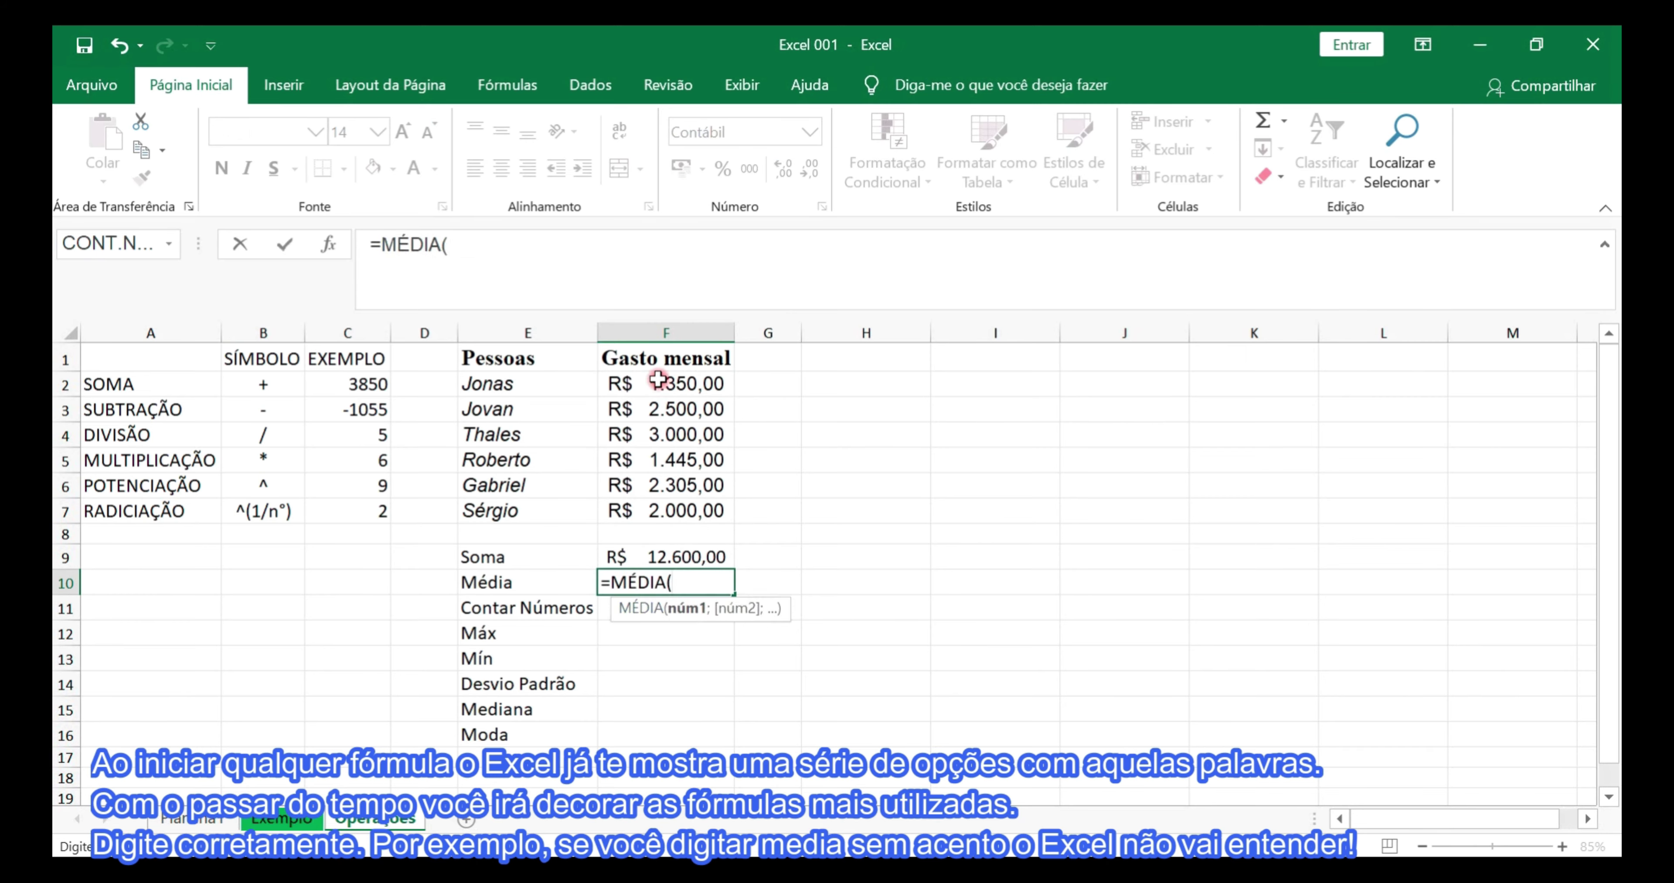
left_click_drag(658, 379, 659, 513)
- Commit the F10 average, then enter =CONT.NÚM(F1:F8) in F11, counting 6 expenses
key("Return")
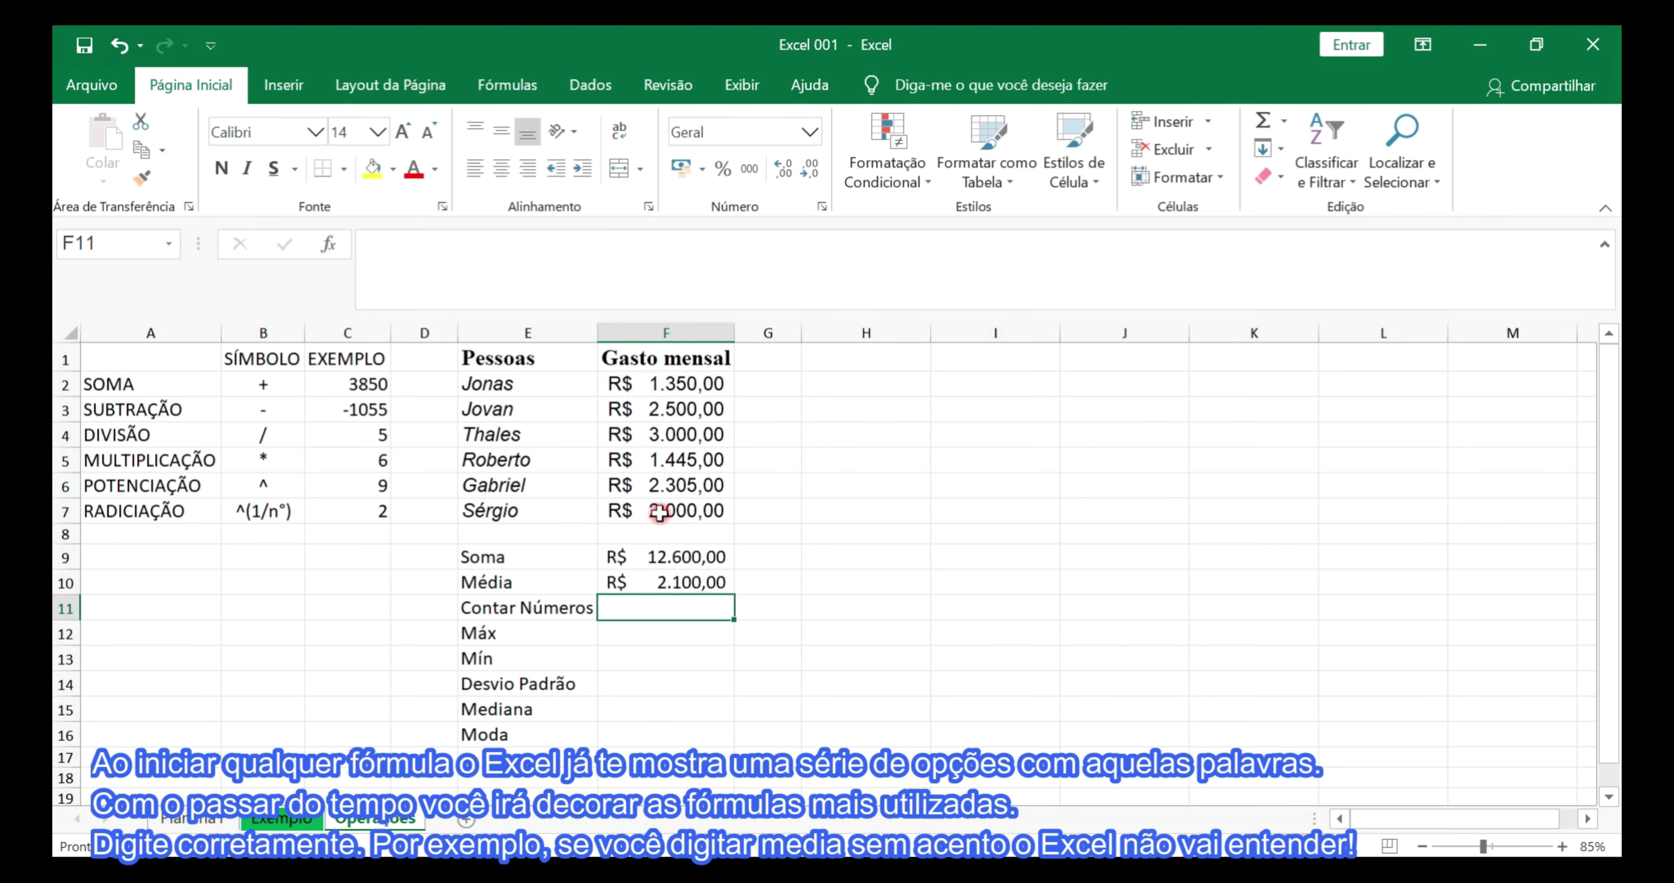
type("=con")
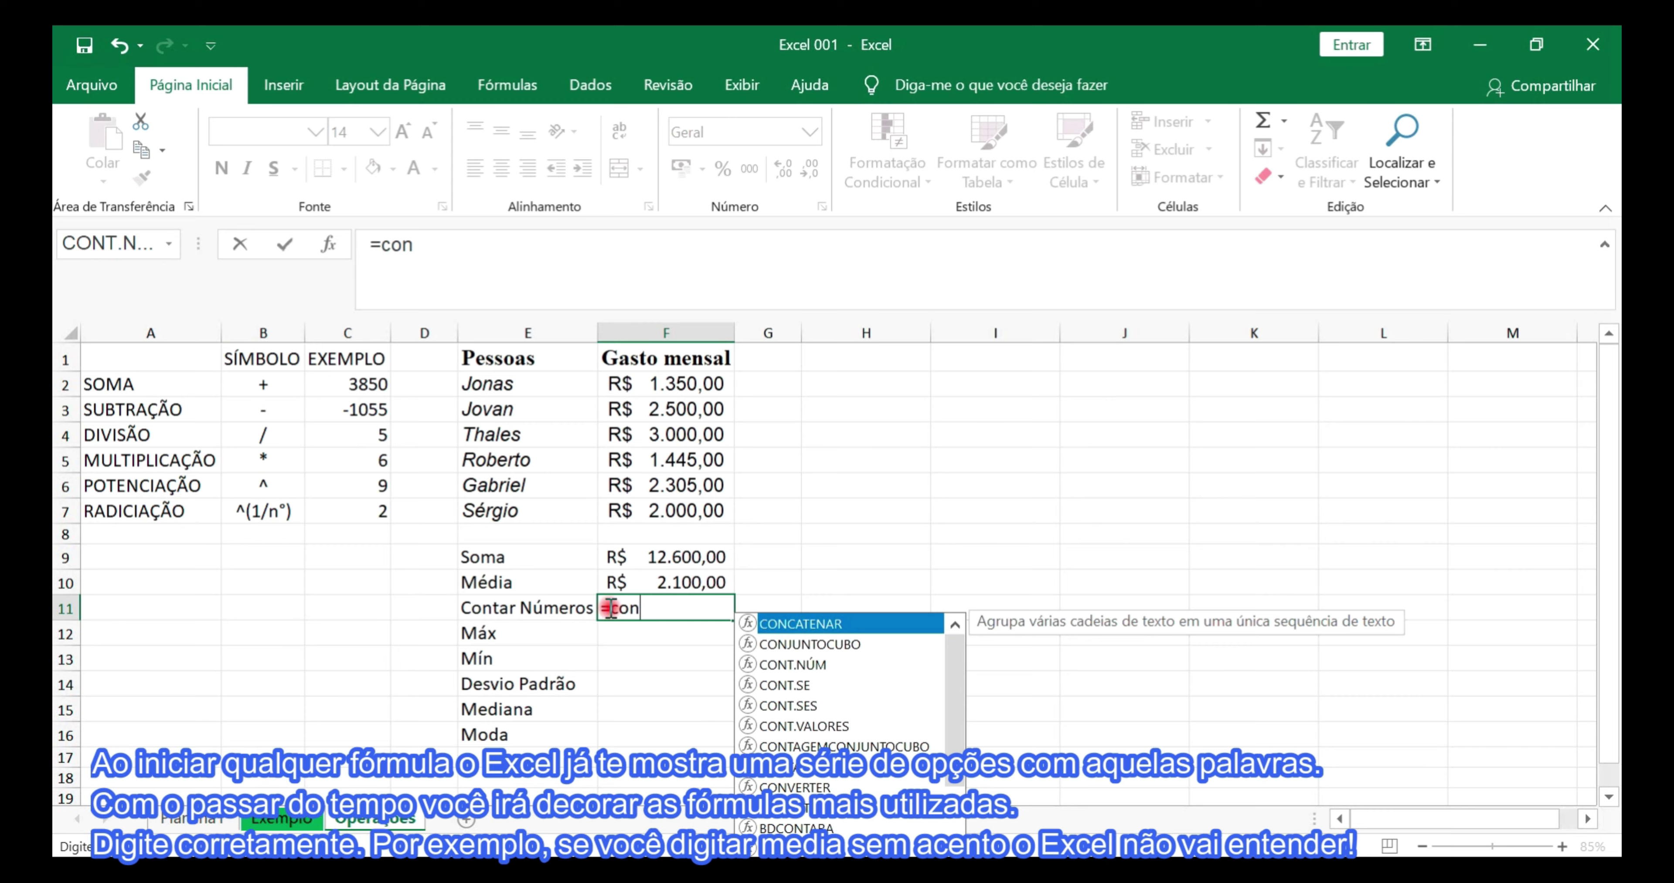
key("Escape")
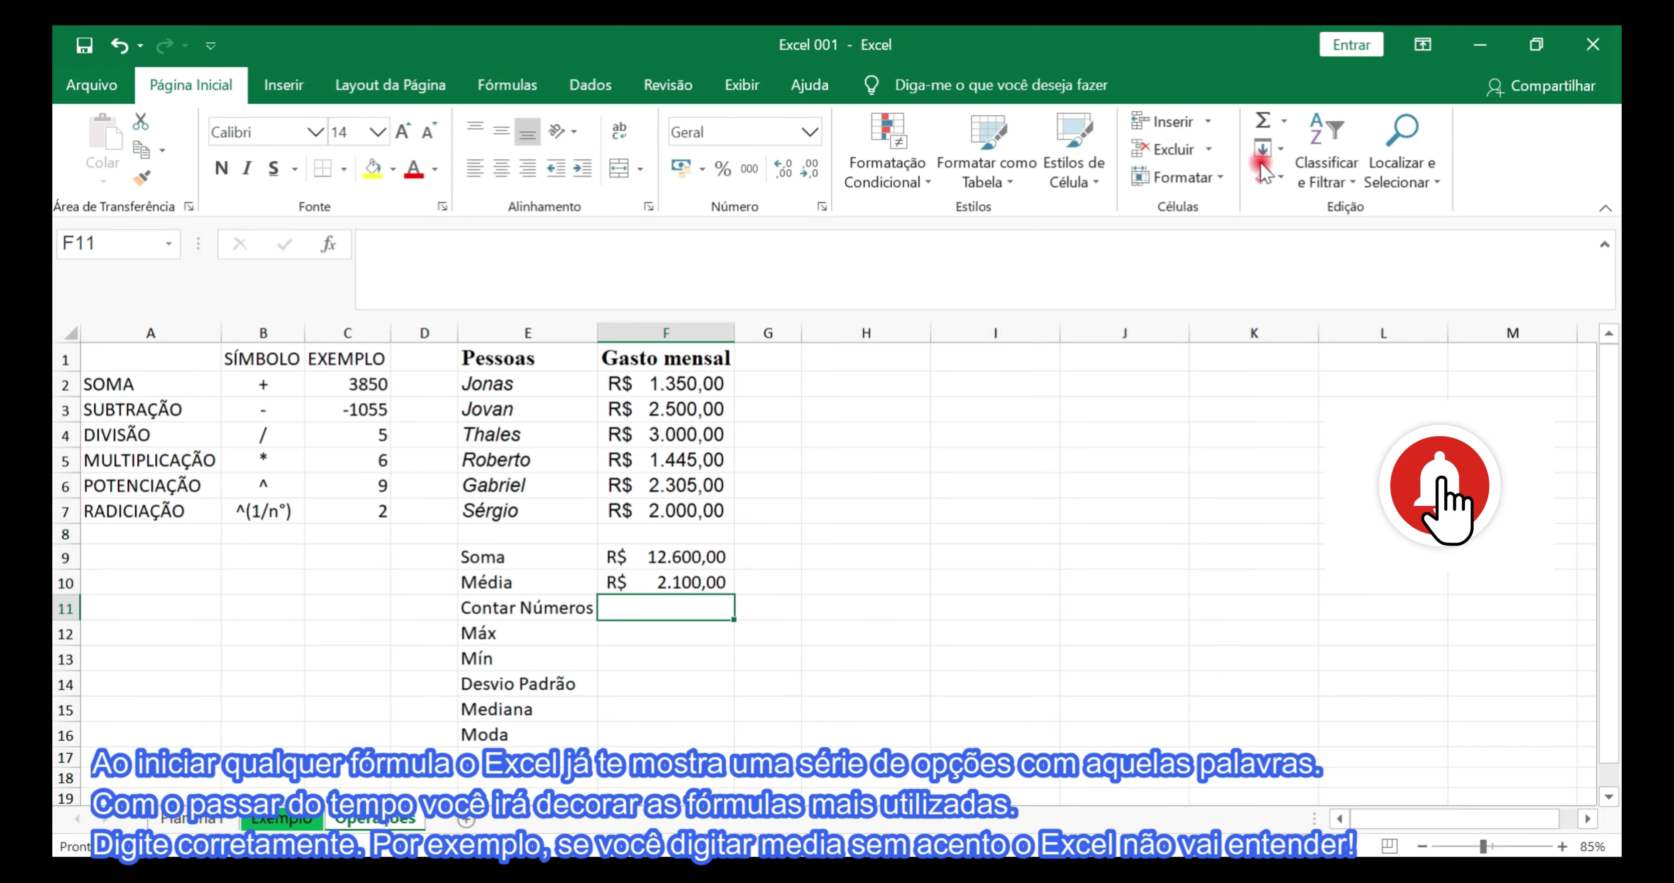
left_click(1284, 121)
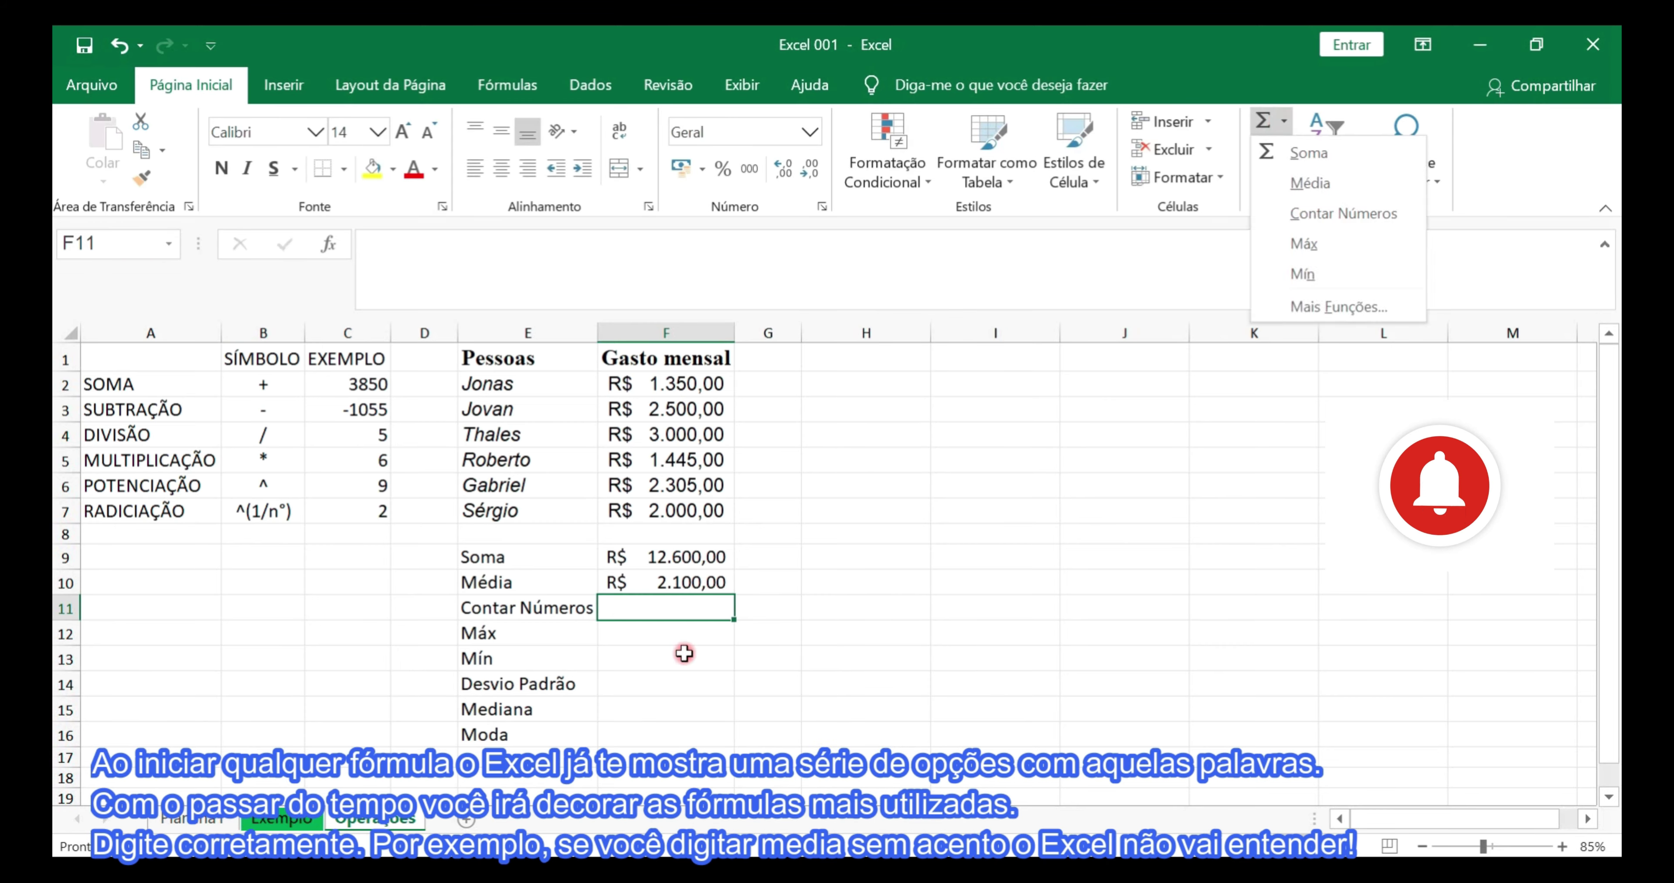
left_click(633, 607)
type("=")
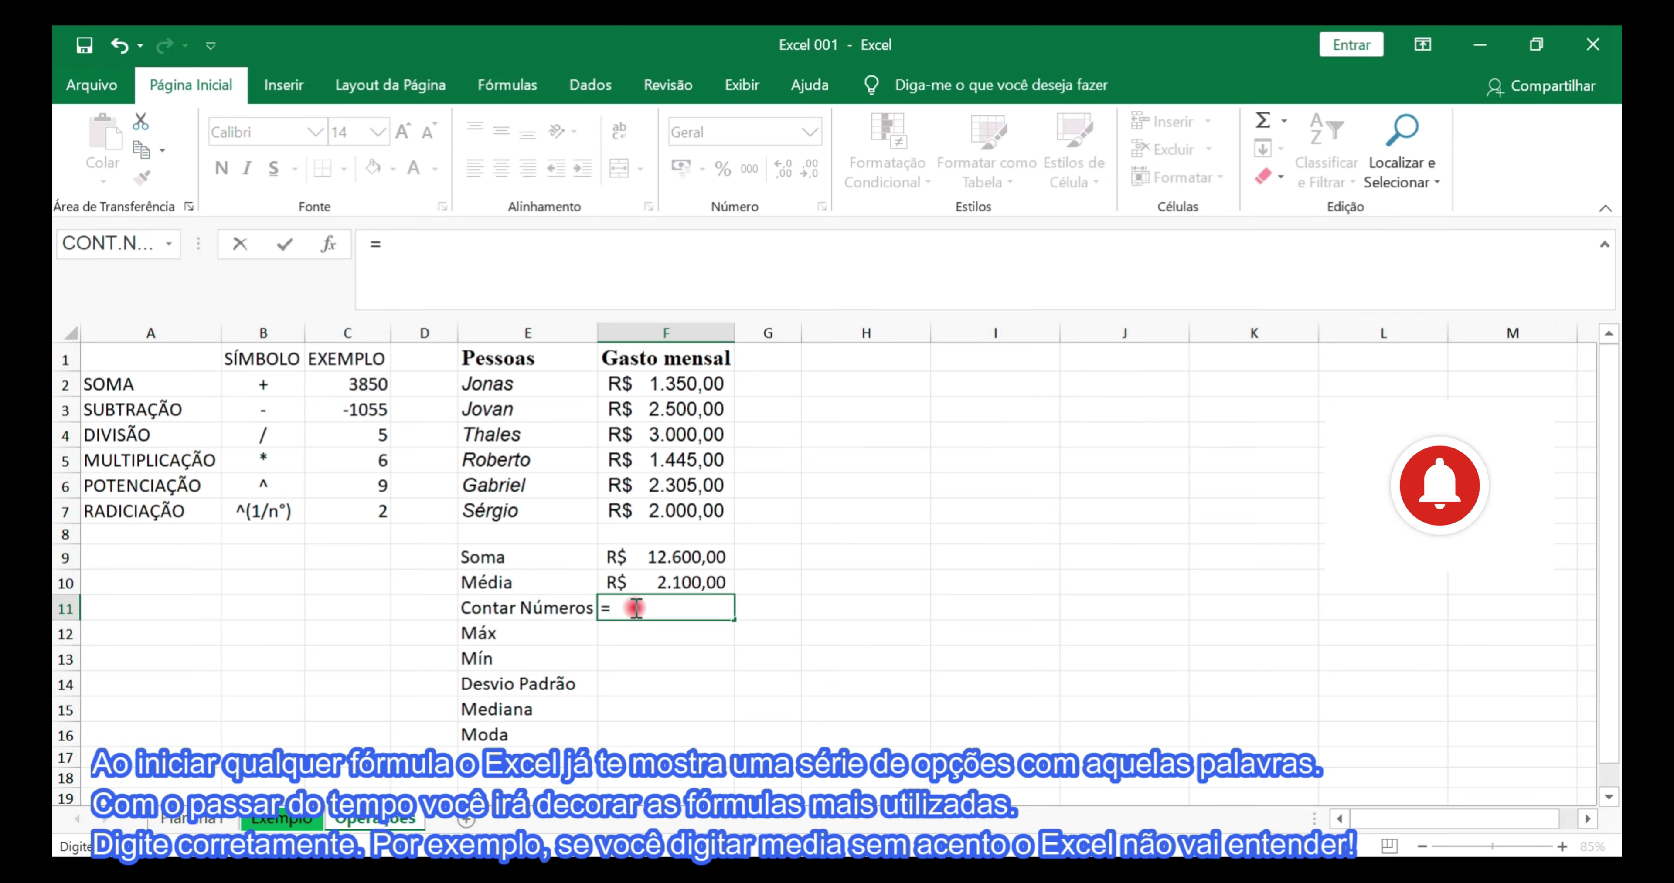
type("cont")
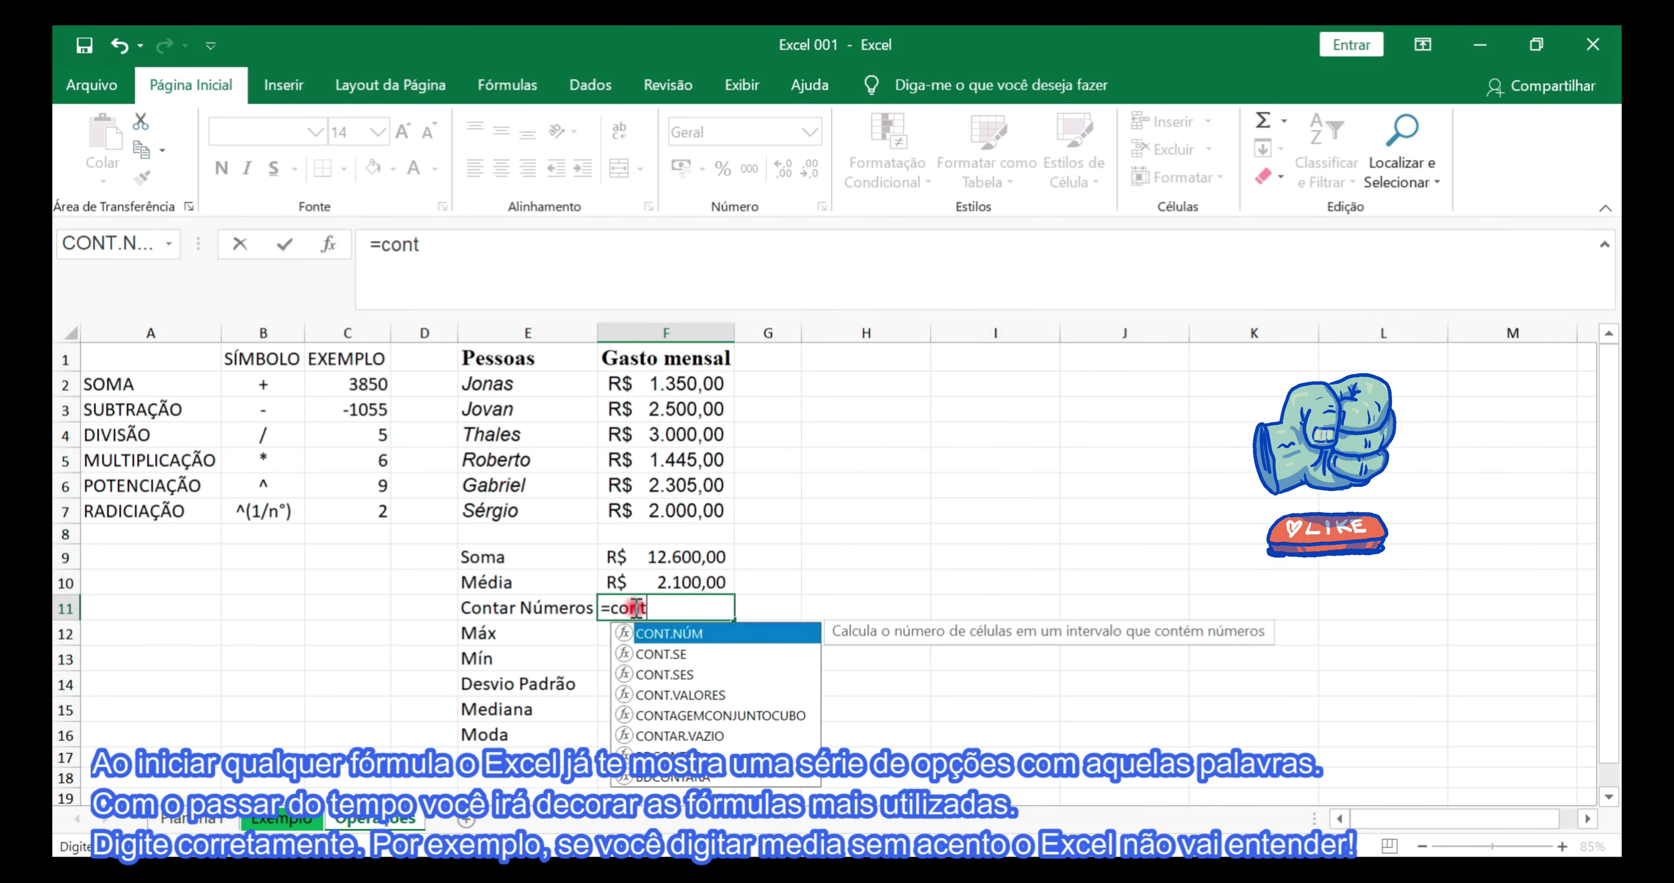
double_click(669, 635)
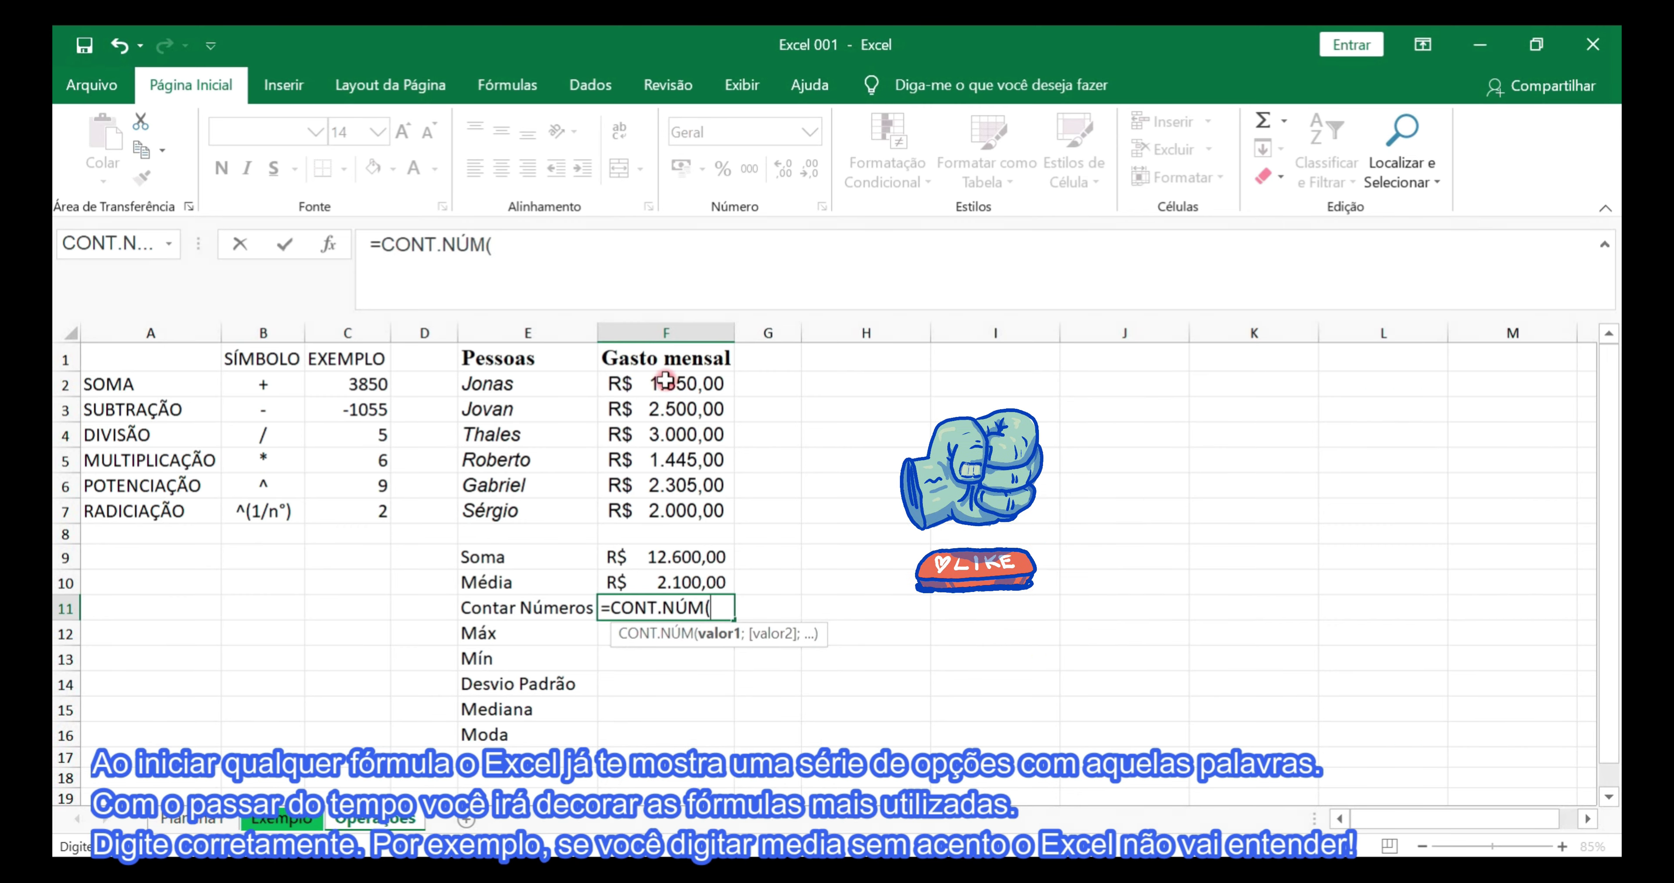
left_click_drag(664, 358, 655, 534)
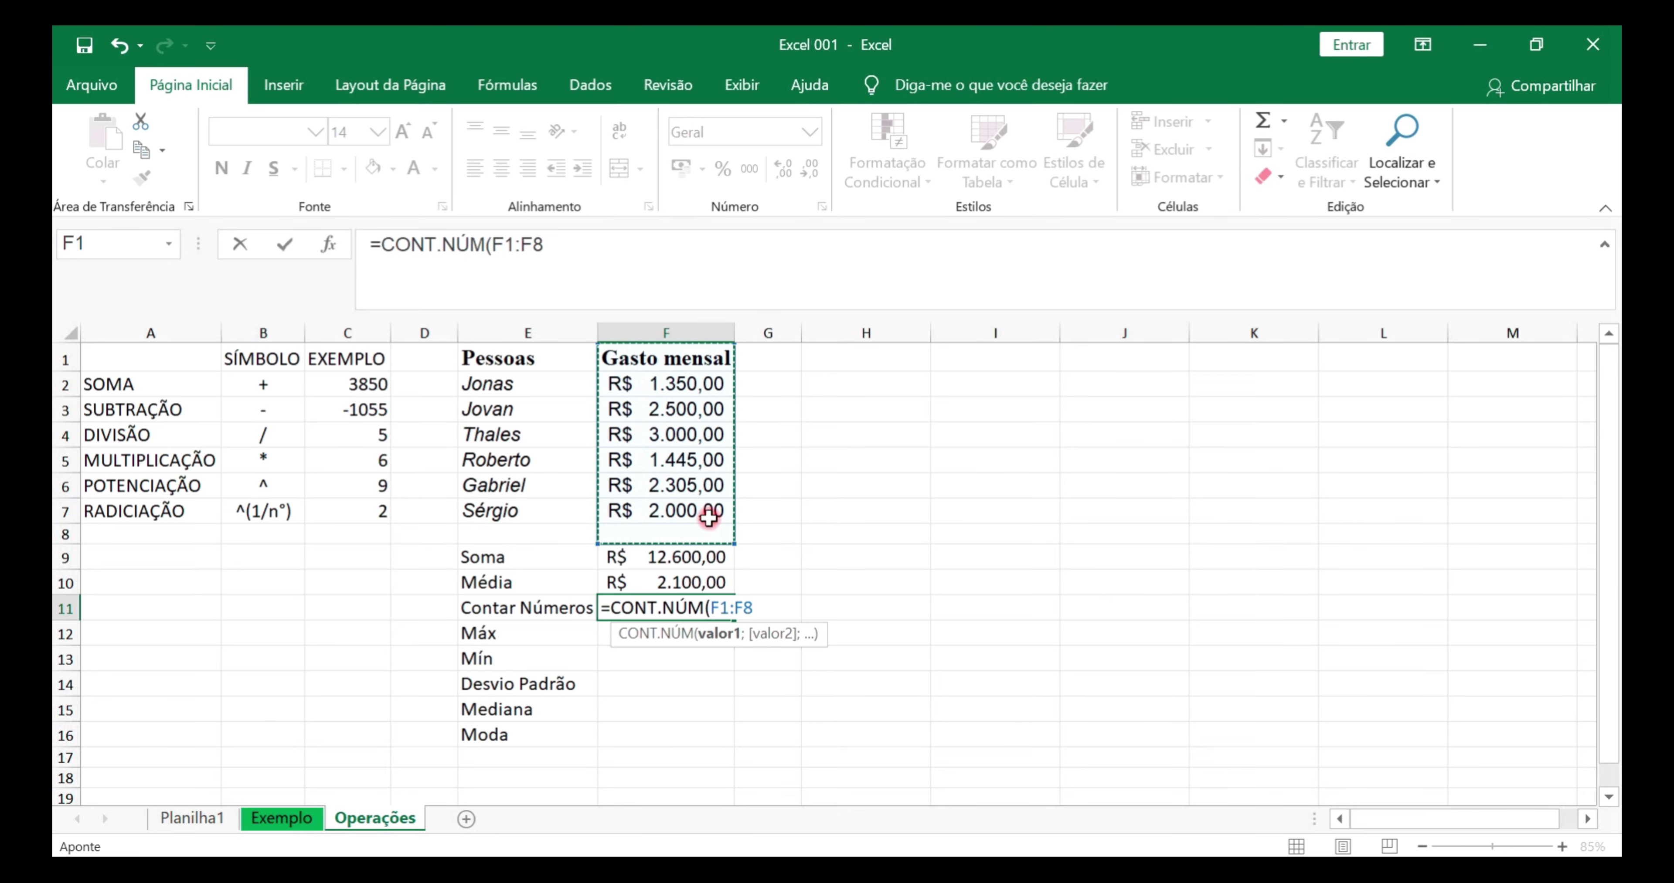
key("Return")
left_click(667, 609)
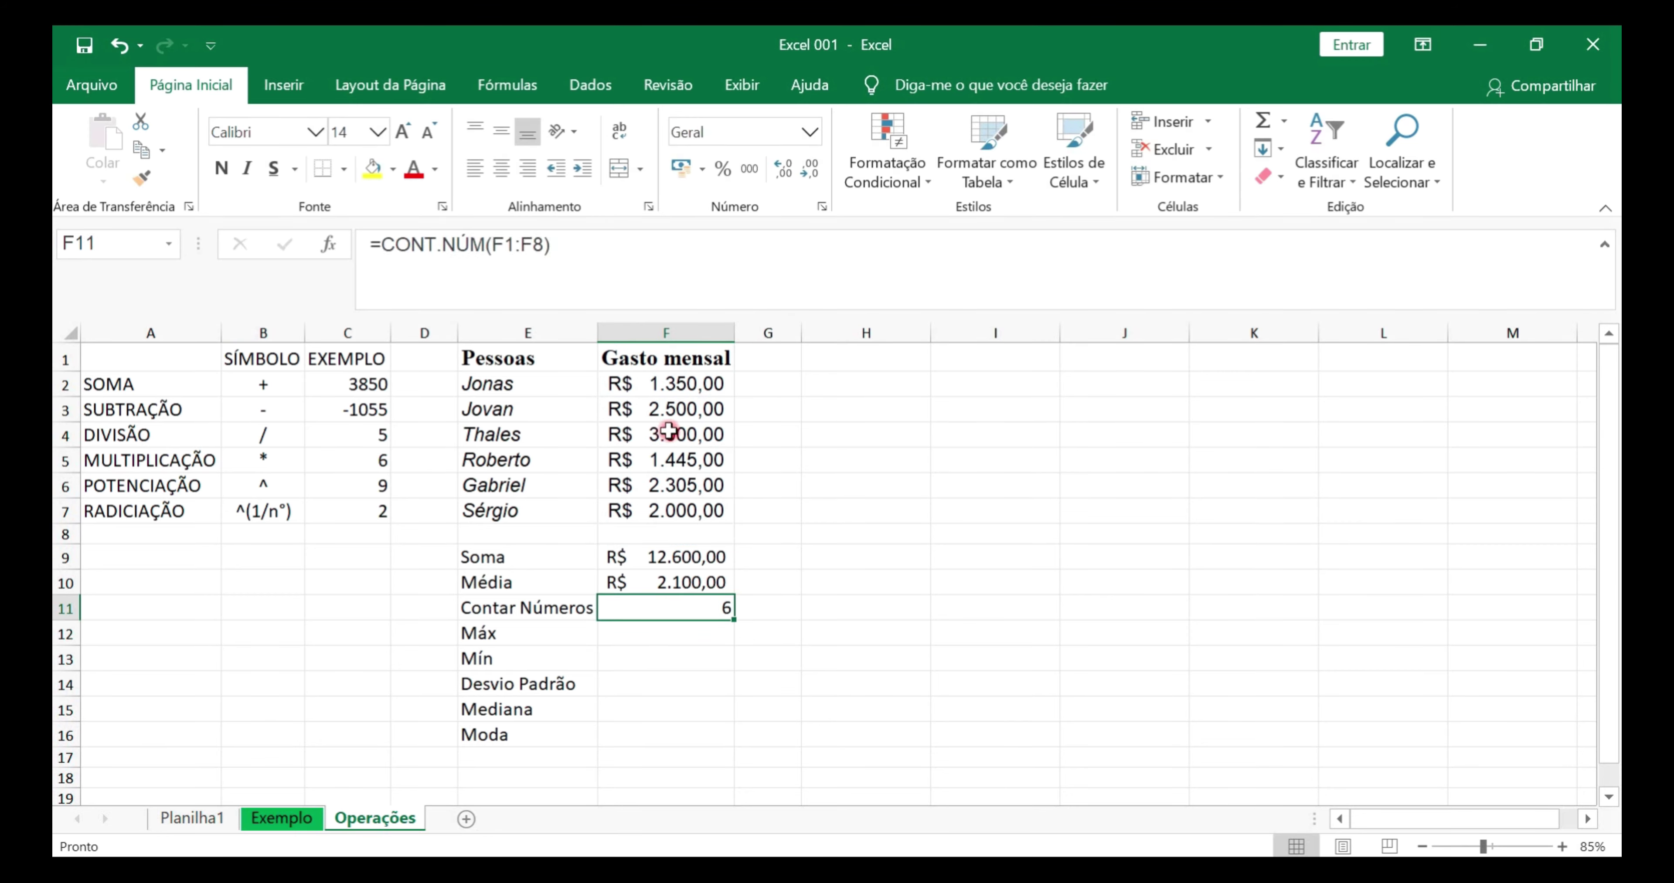
left_click(680, 439)
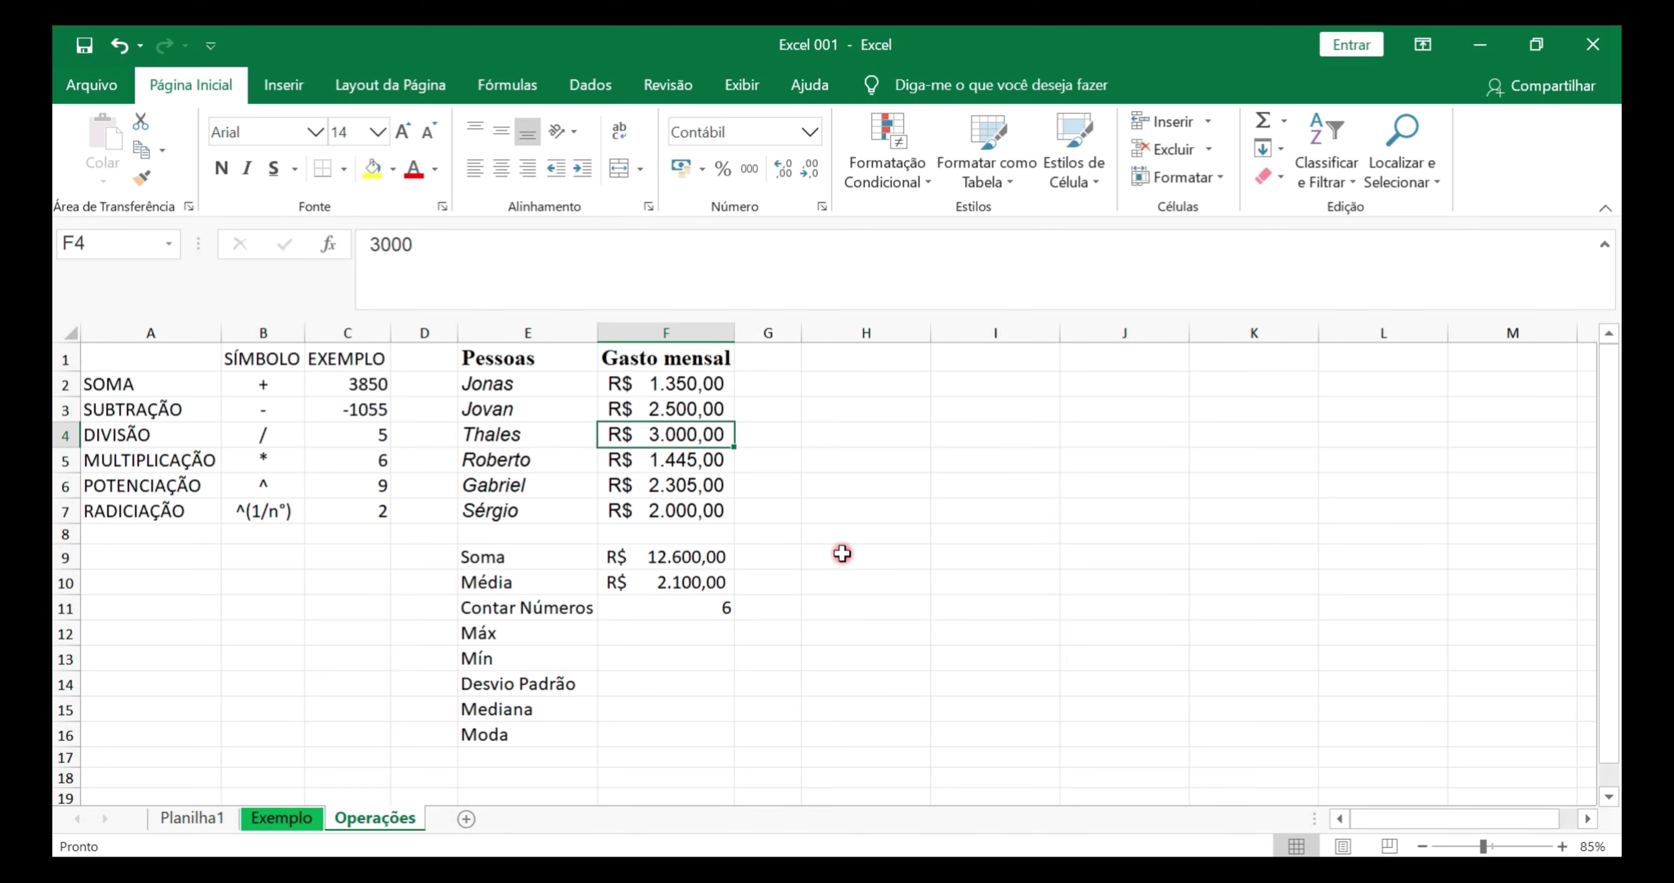
key("Delete")
left_click(728, 607)
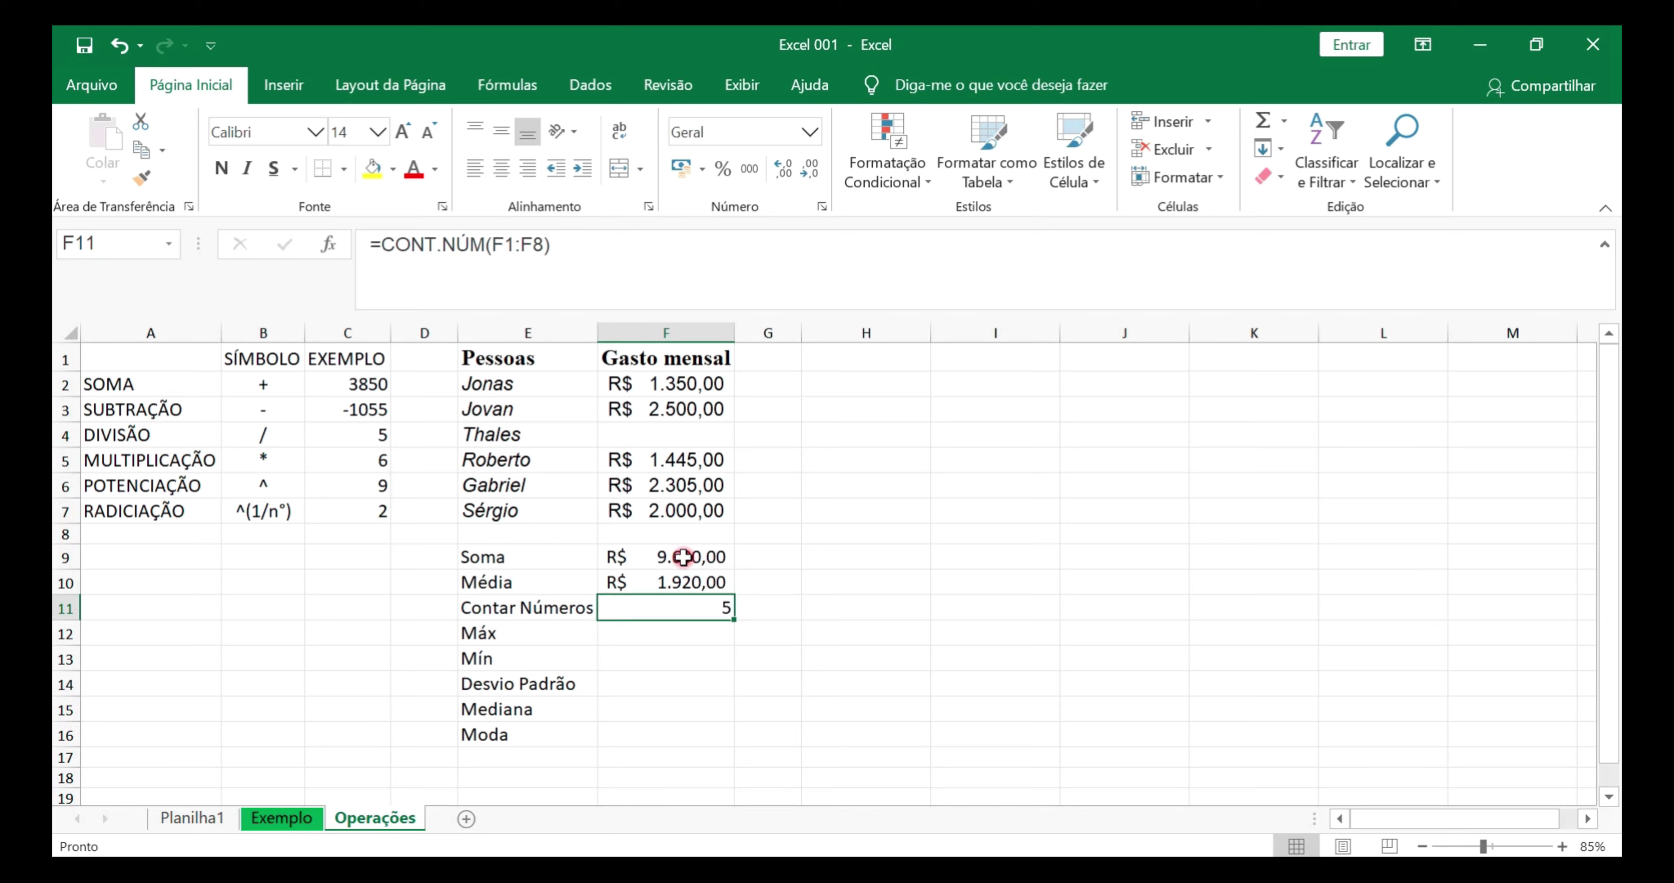
key("ctrl+z")
- Enter =MÁXIMO(F2:F7) in F12 and =MÍNIMO(F2:F7) in F13
left_click(672, 630)
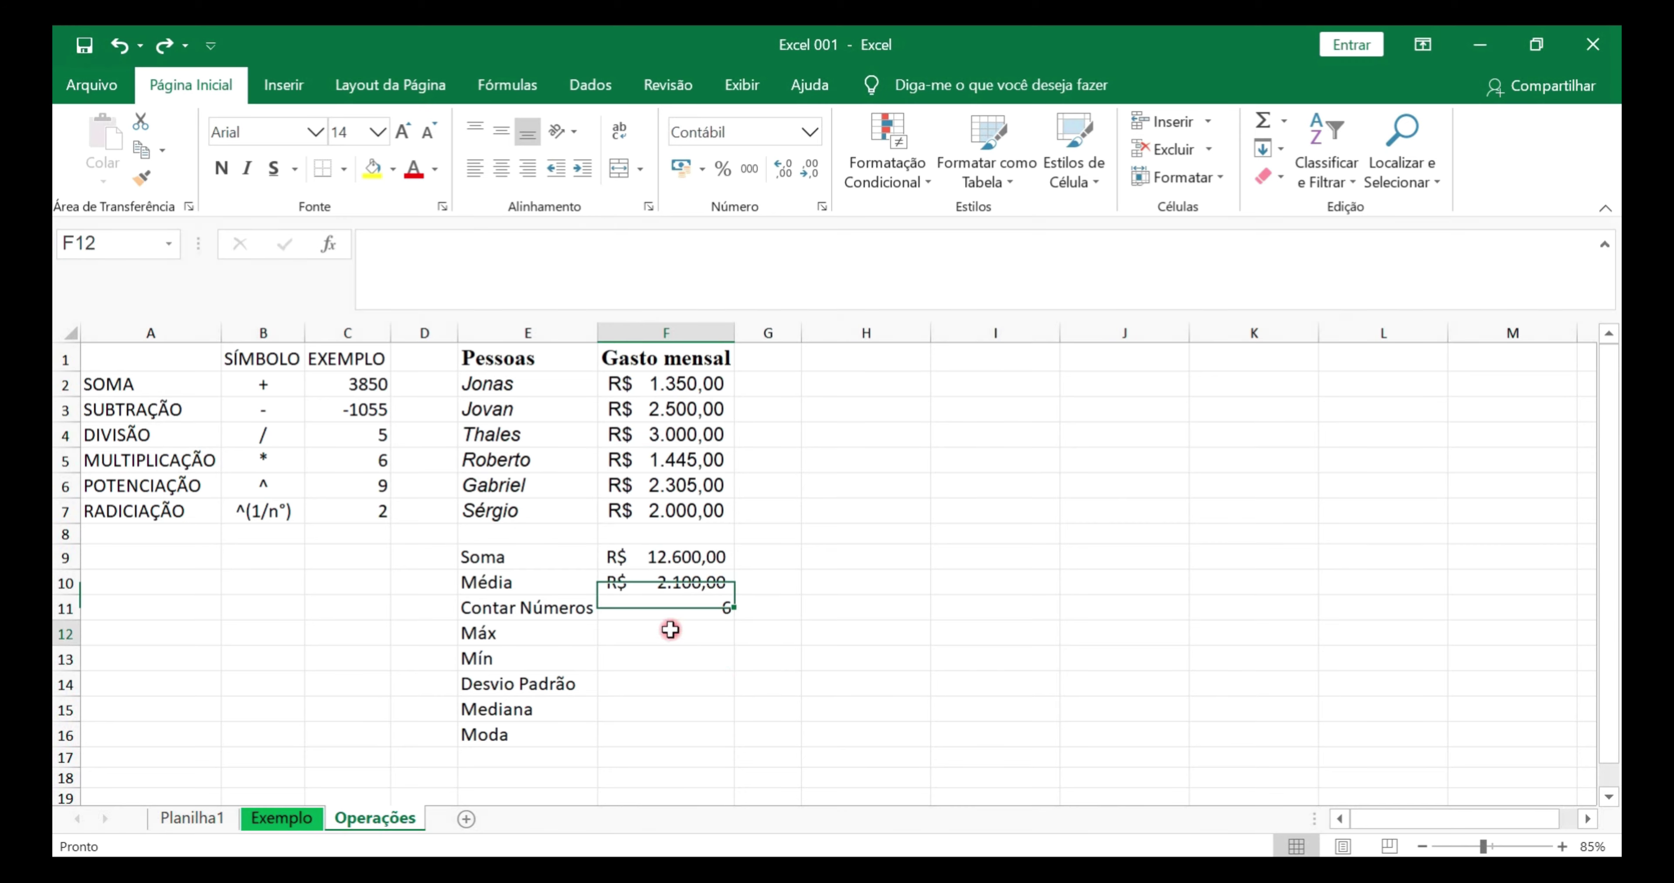
type("=máx")
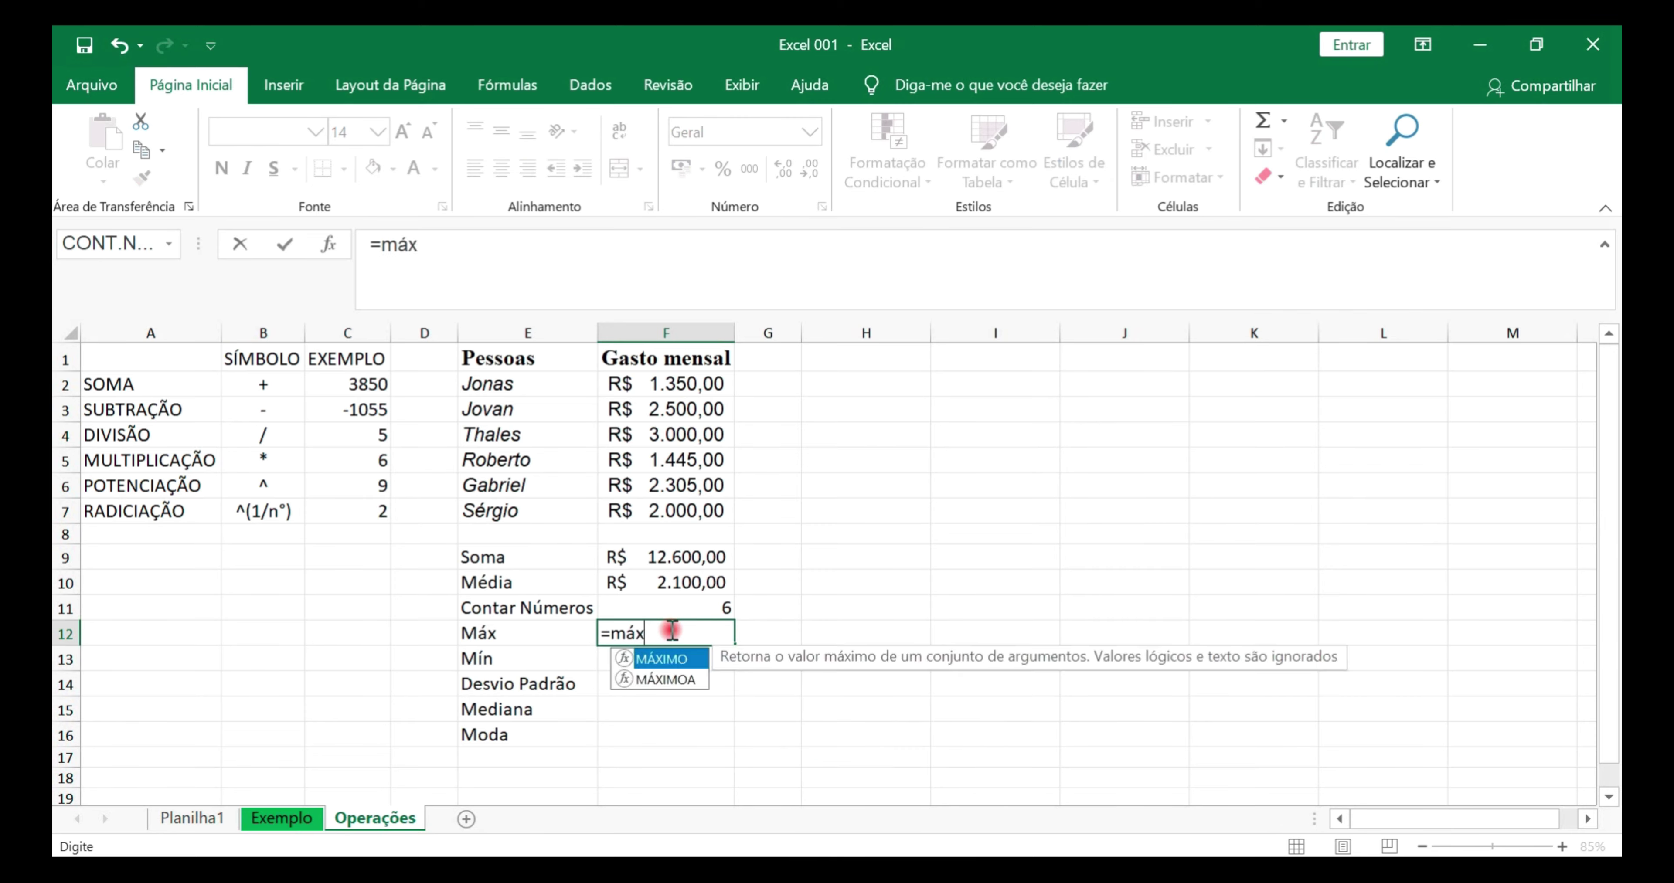
double_click(664, 659)
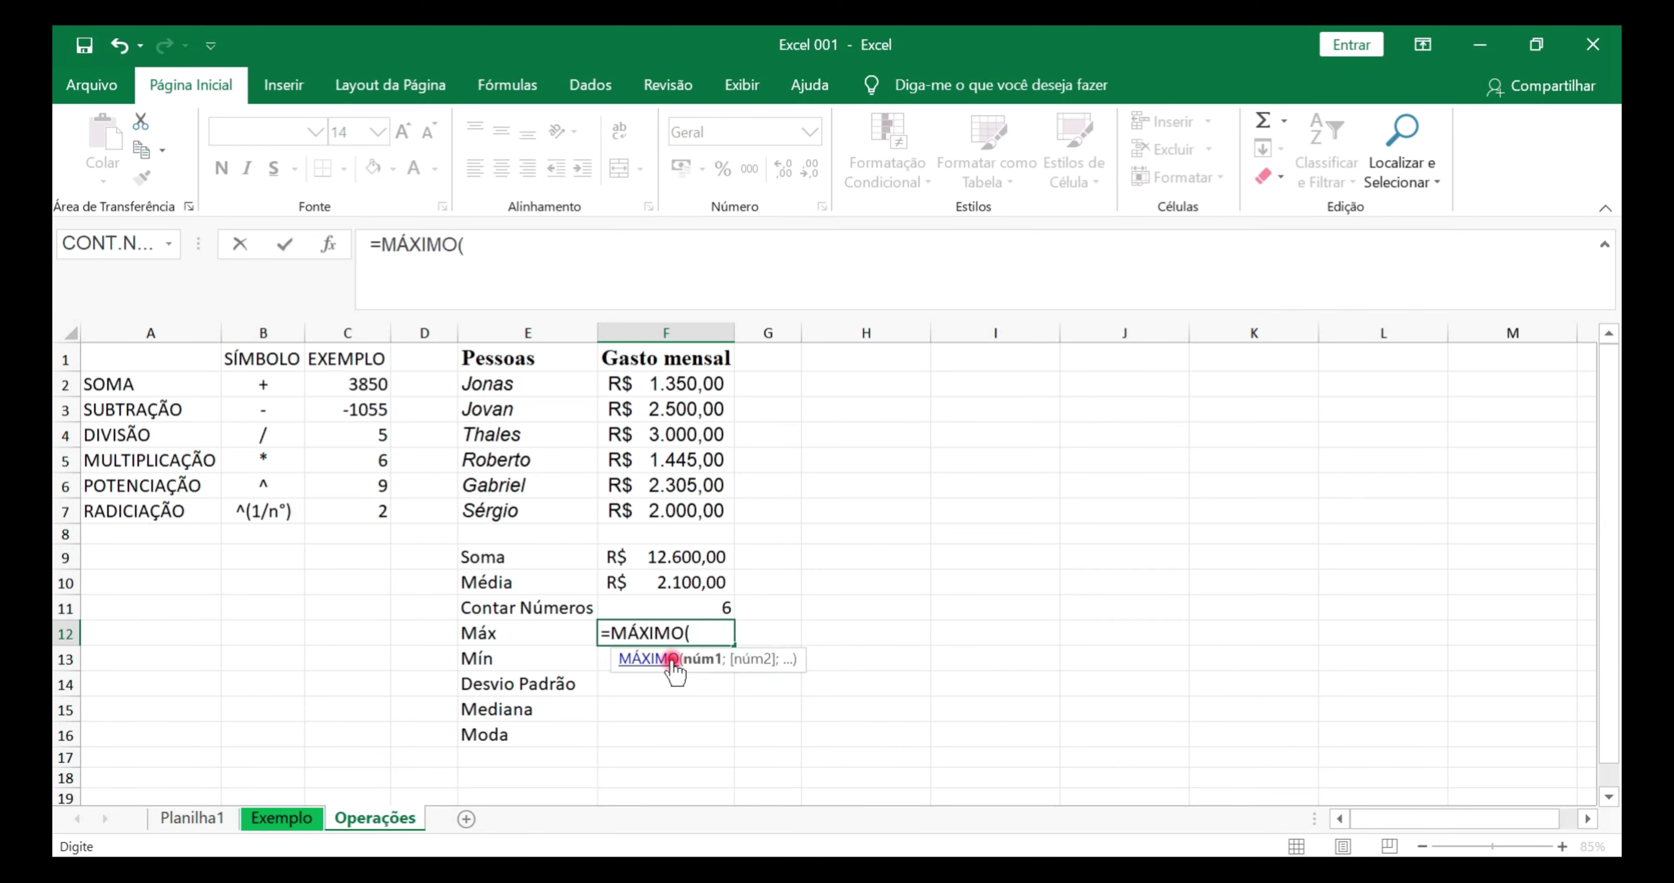
left_click_drag(661, 384, 669, 522)
key("Return")
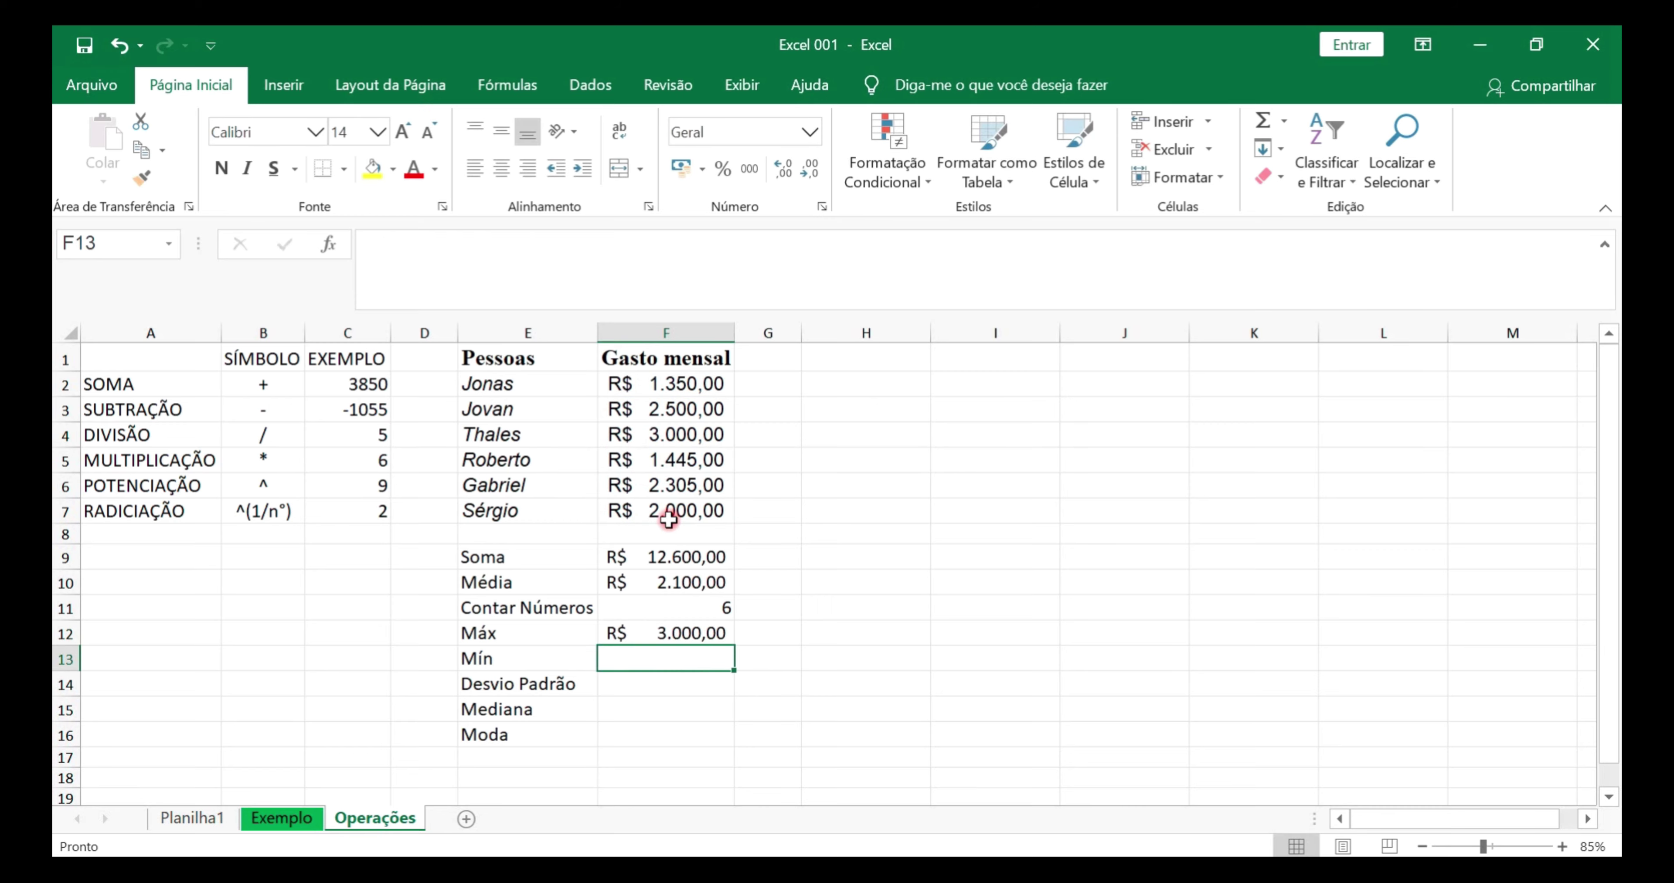
type("=mí")
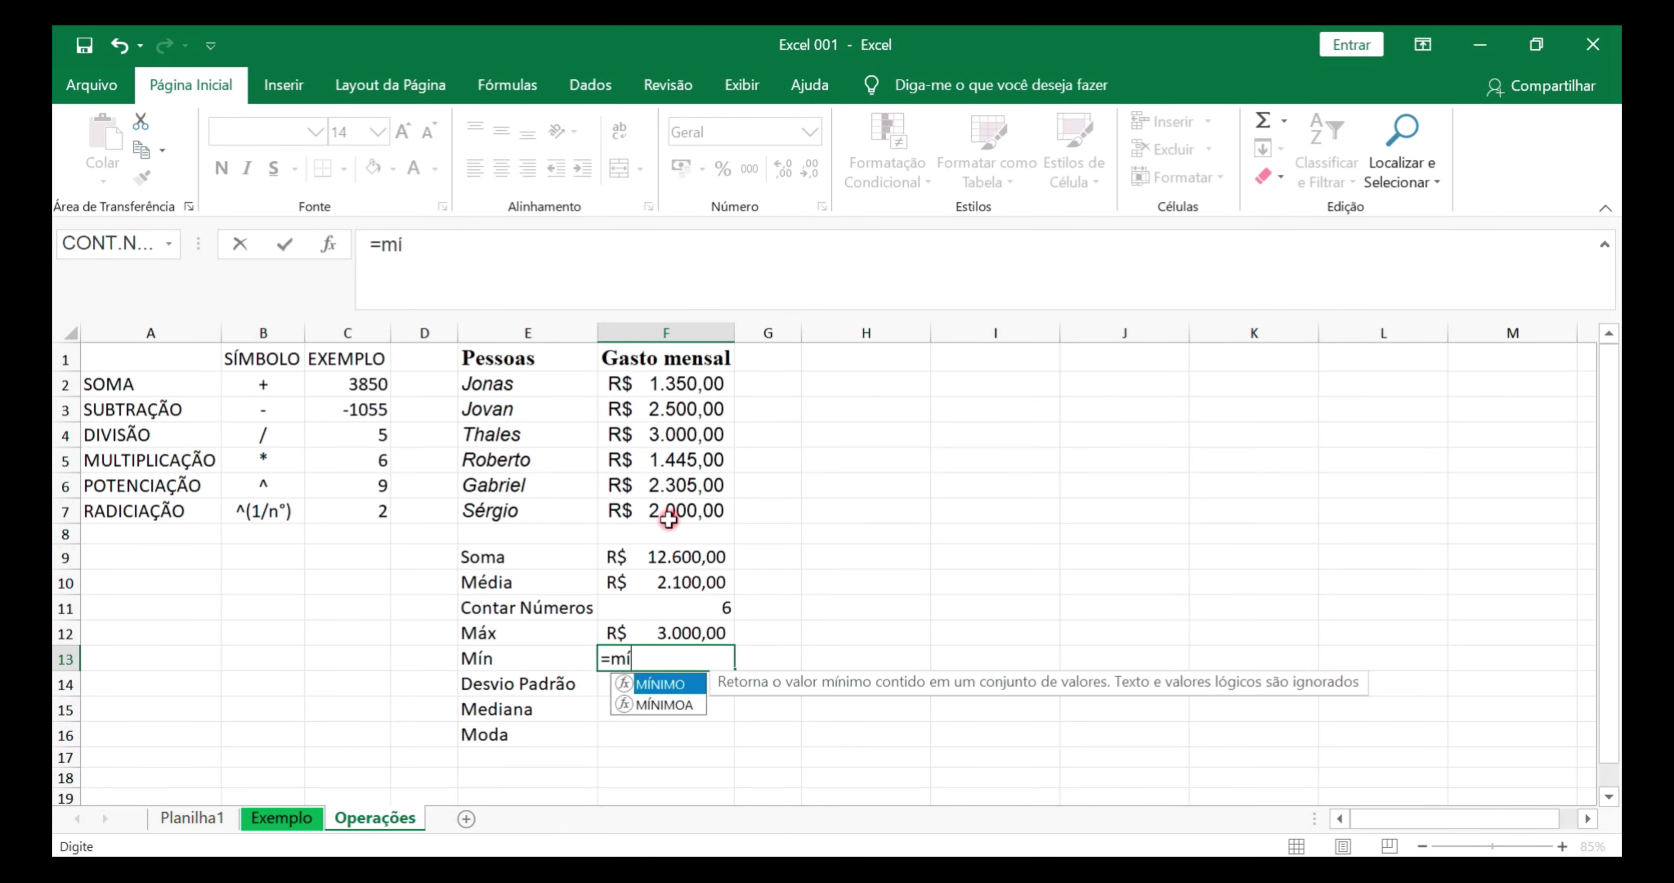
double_click(669, 683)
left_click_drag(650, 386, 662, 505)
key("Return")
type("=")
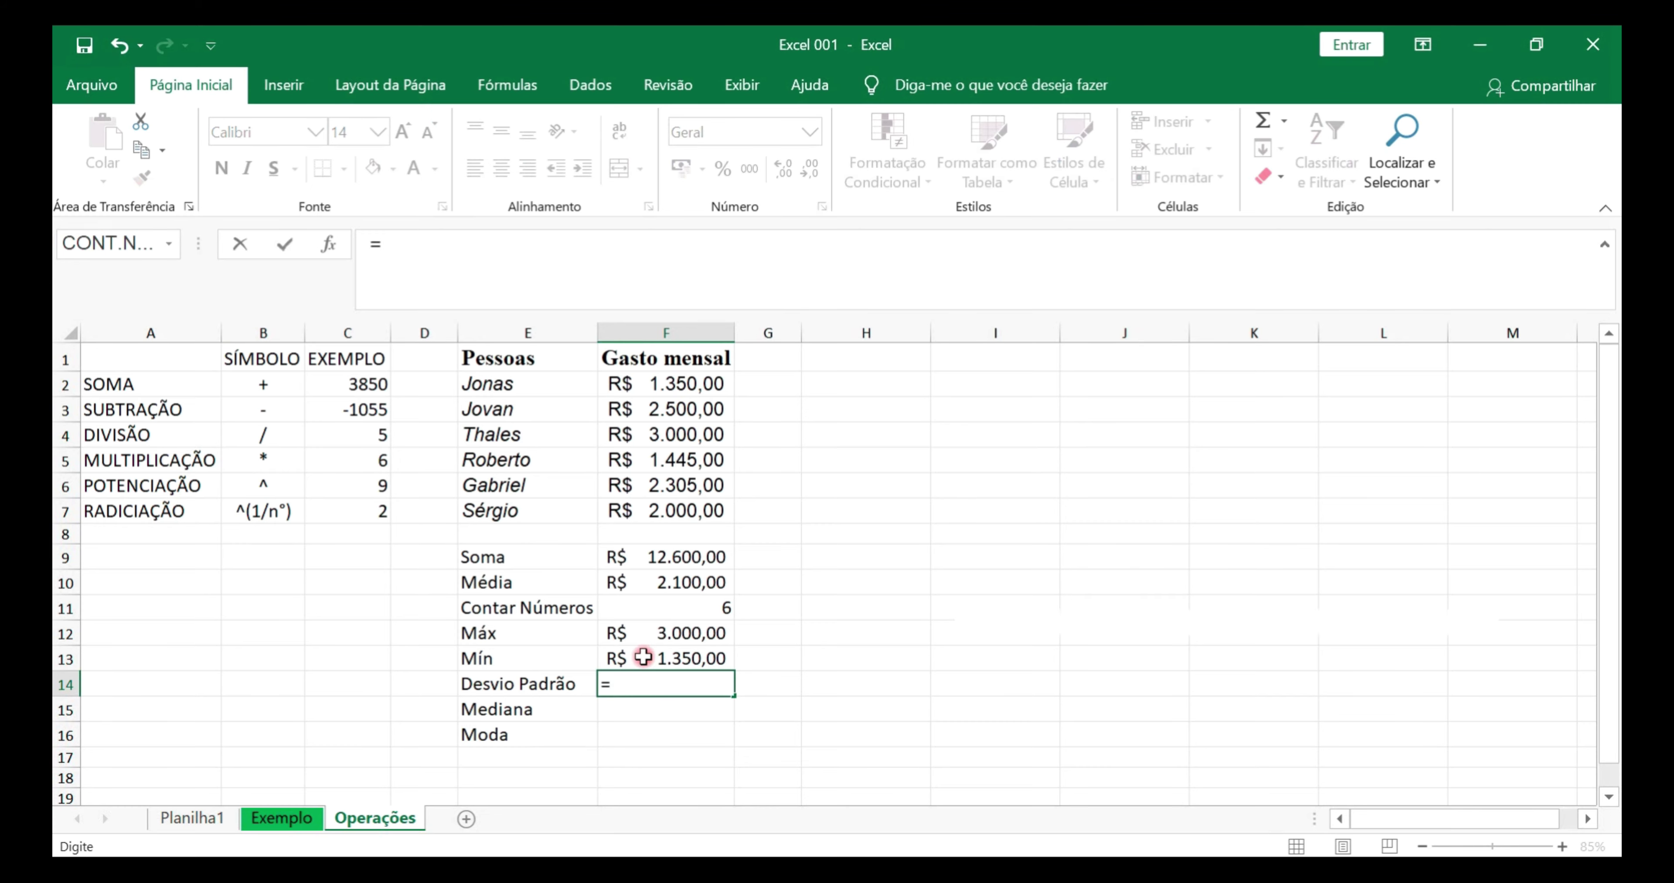
- Enter =DESVPAD.A(F2:F7) in F14 for the standard deviation
type("des")
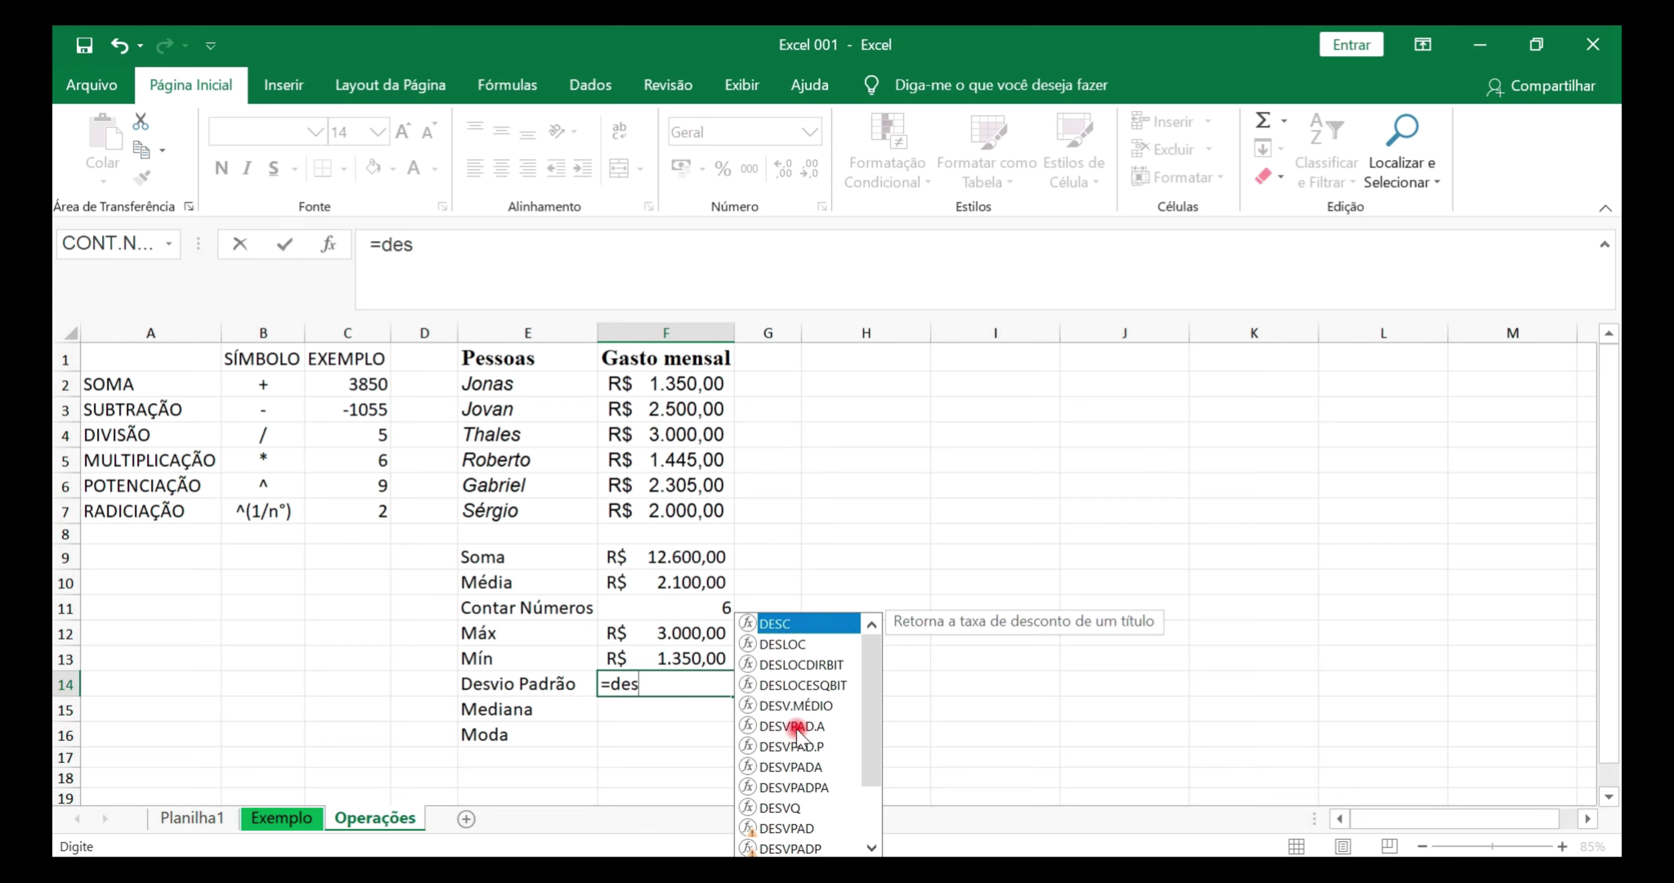
double_click(797, 726)
mouse_move(679, 383)
left_mouse_down()
mouse_move(680, 528)
mouse_move(677, 512)
left_mouse_up()
key("Return")
type("=")
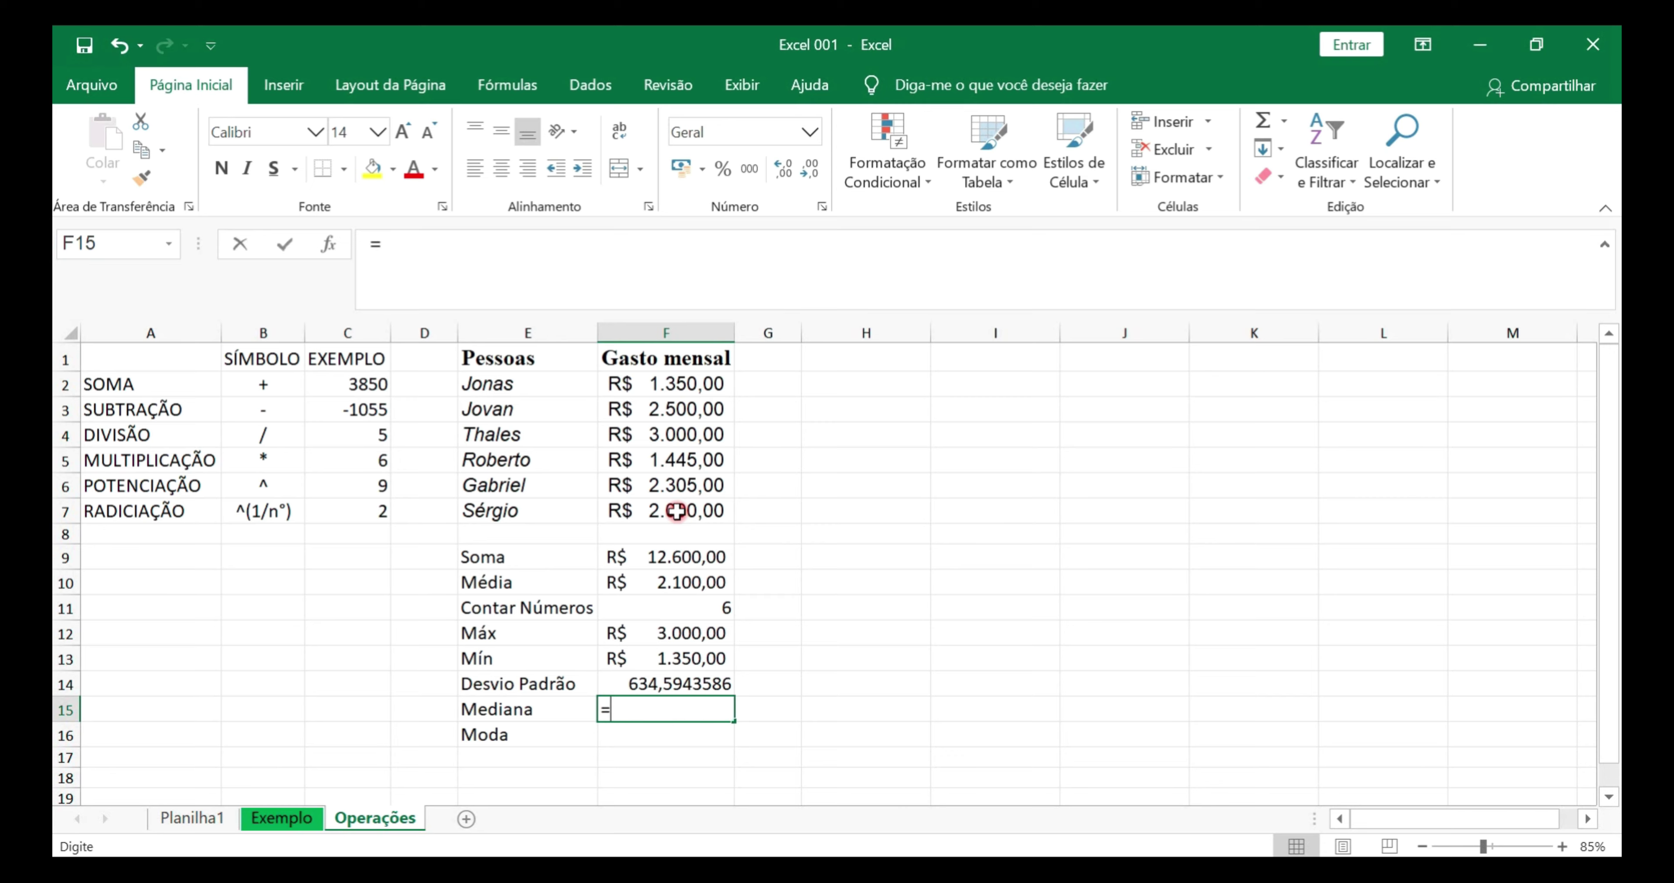
- Enter =MED(F2:F7) in F15, giving a median of R$ 2.152,50
type("m")
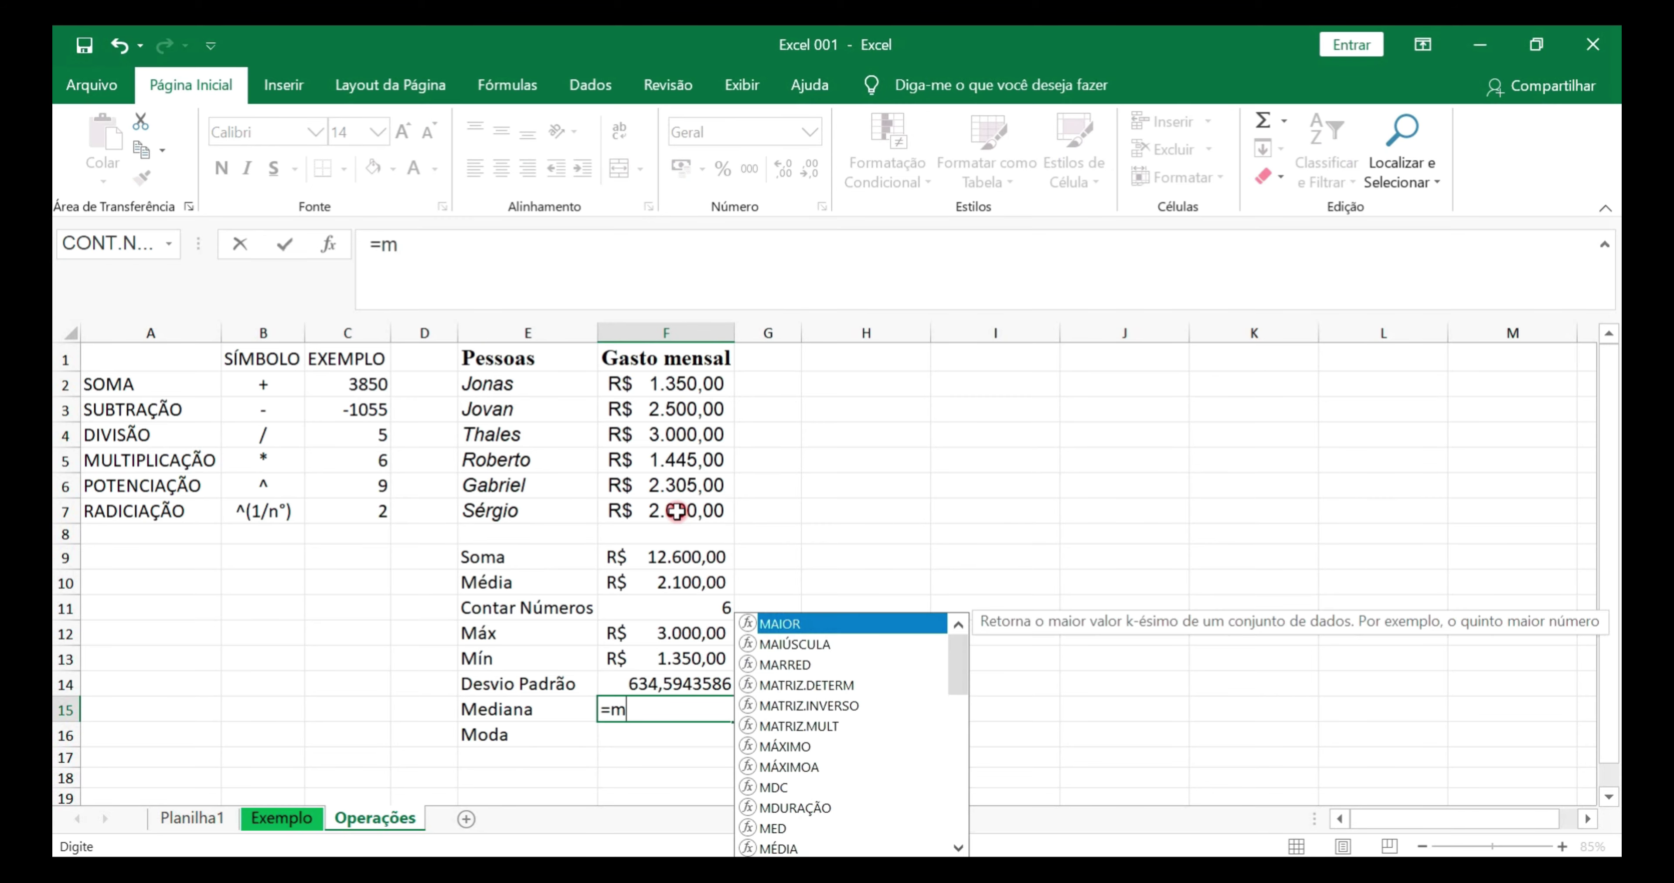
type("ed")
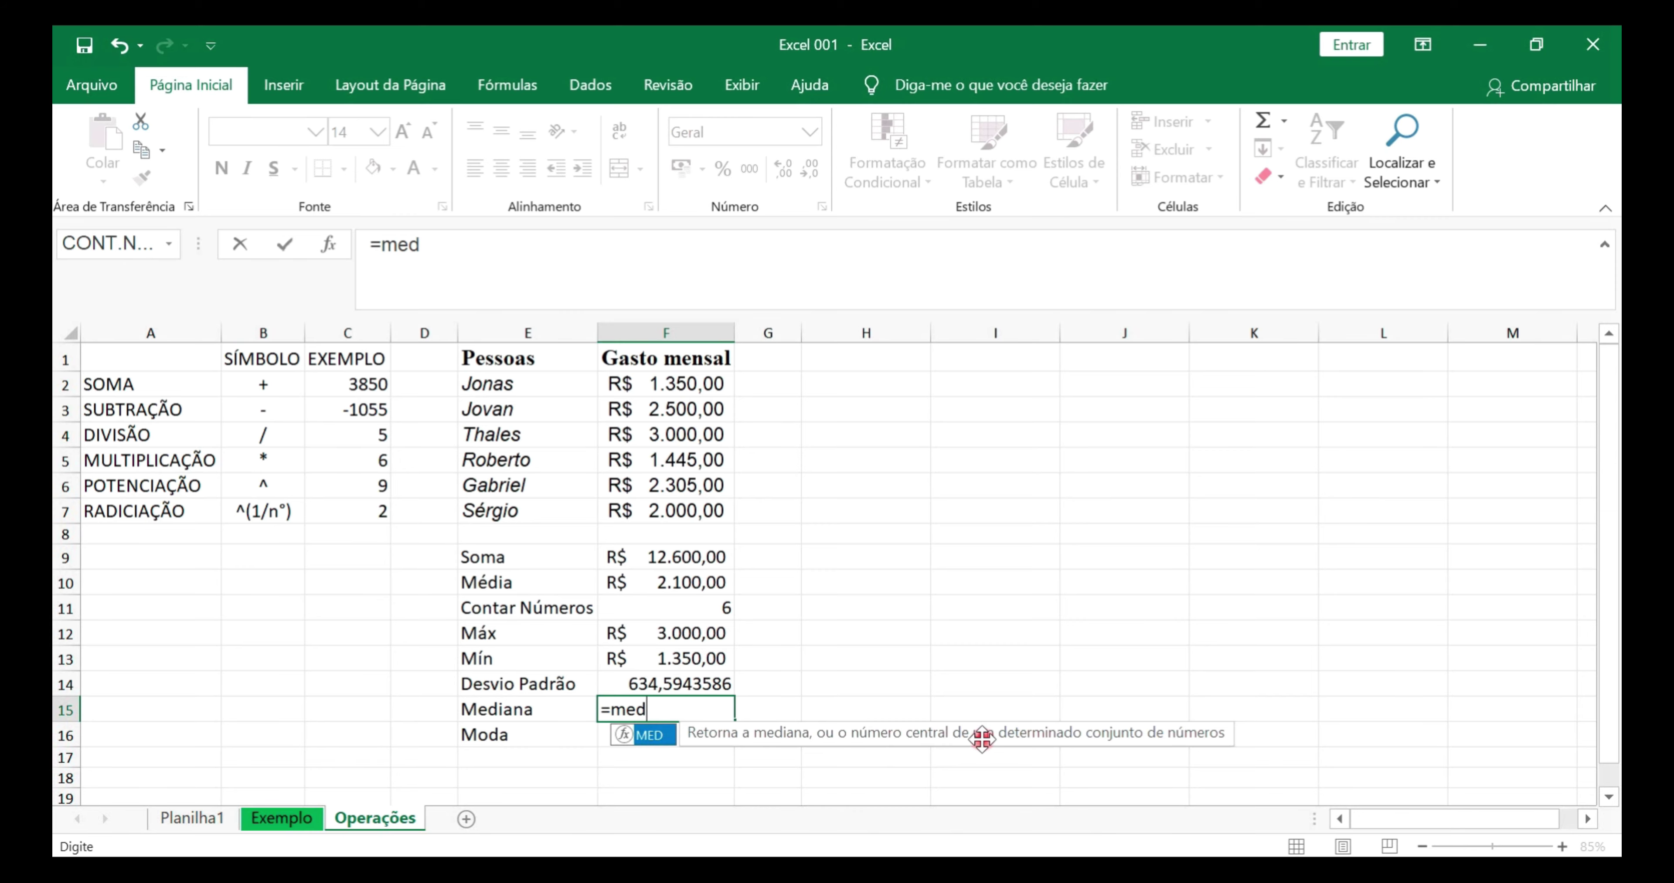
double_click(652, 739)
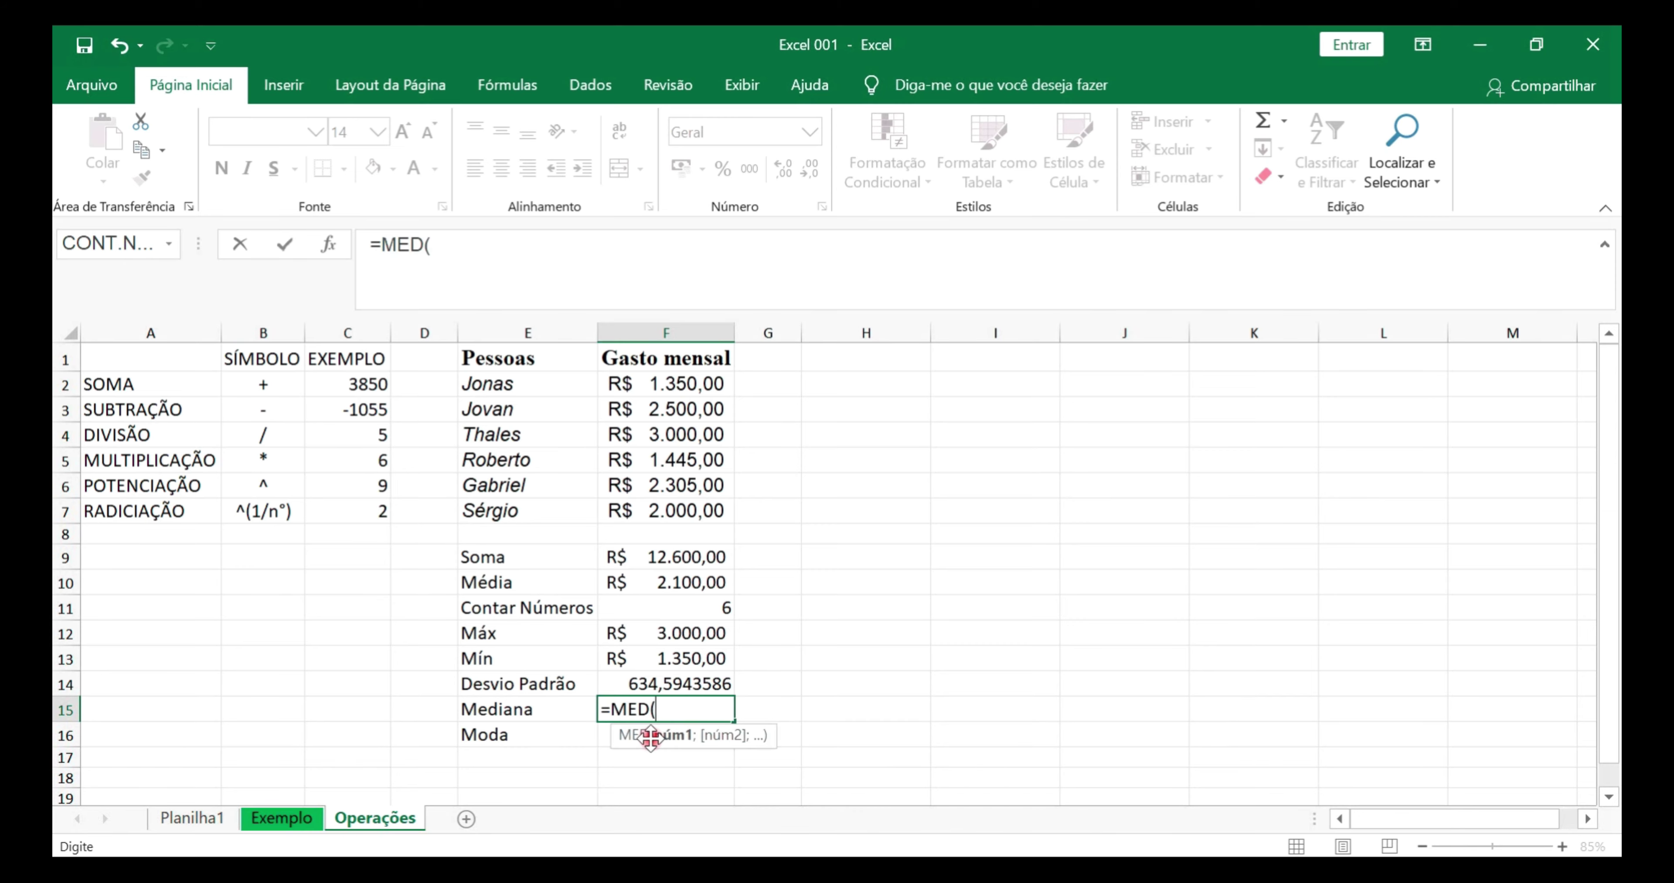
left_click_drag(662, 389, 658, 500)
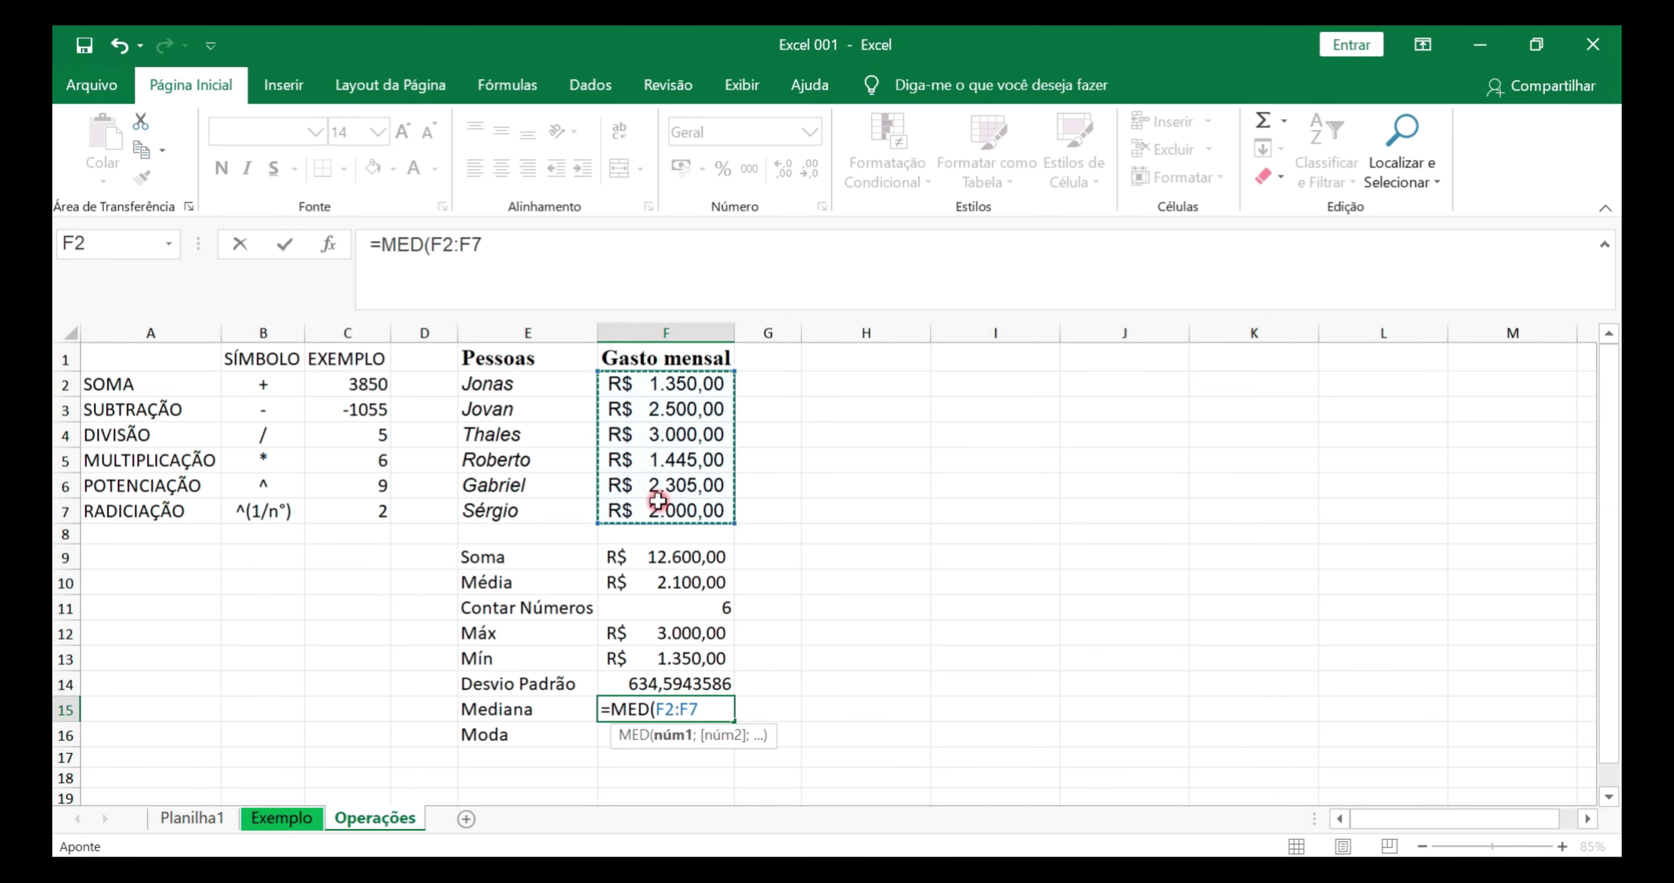
key("Return")
- Enter =MODO(F2:F7) in F16 and inspect its #N/D result
type("=mo")
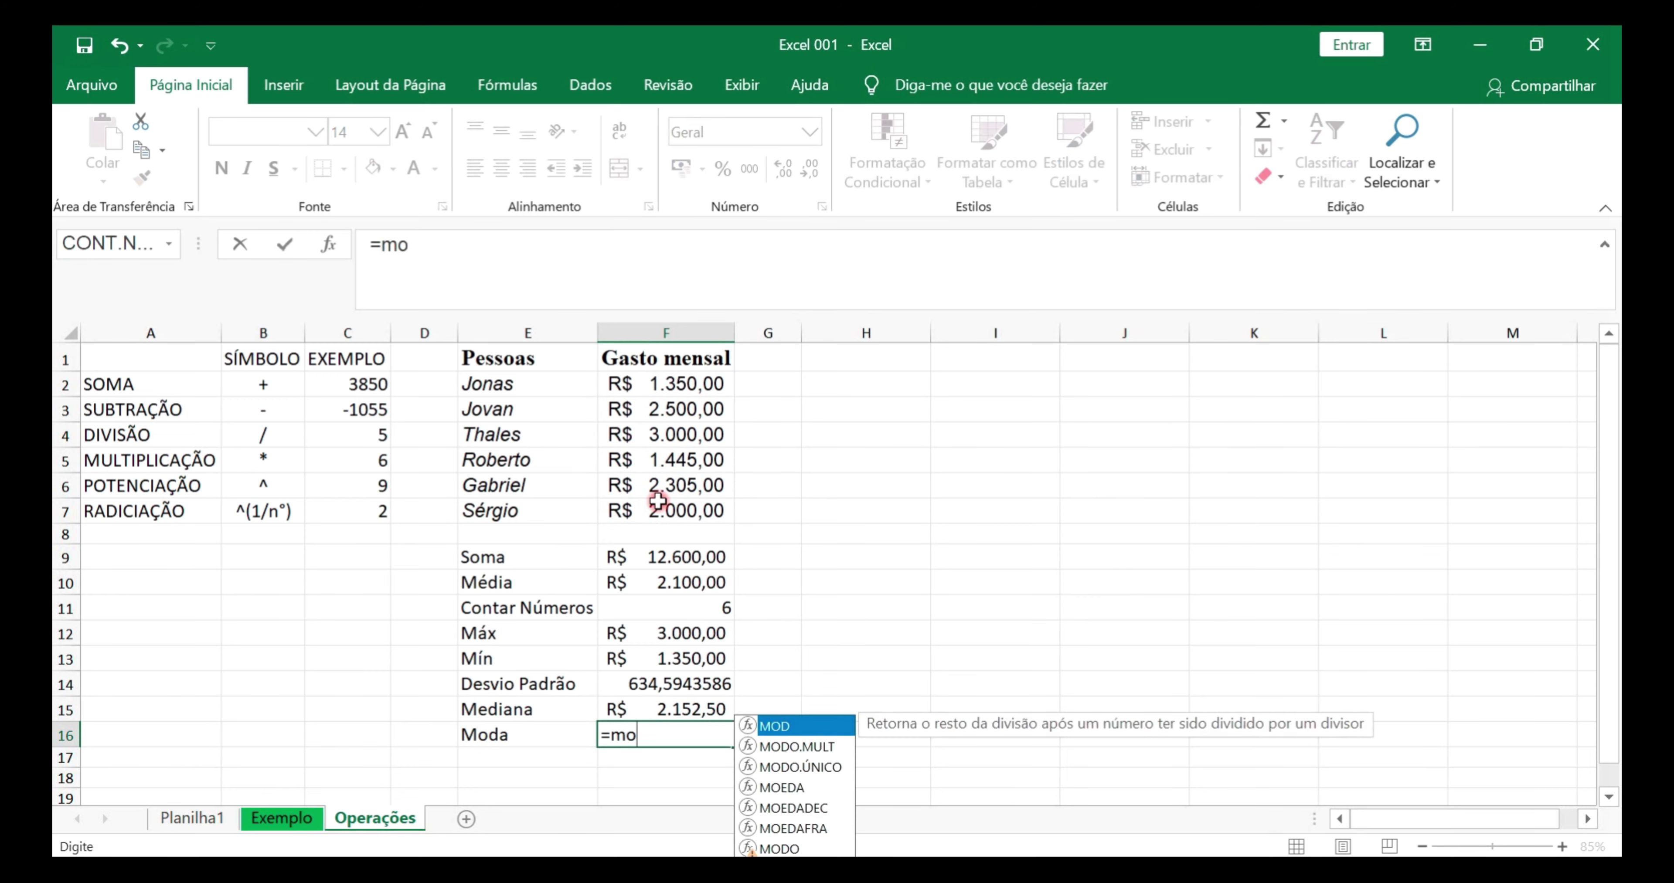
type("do")
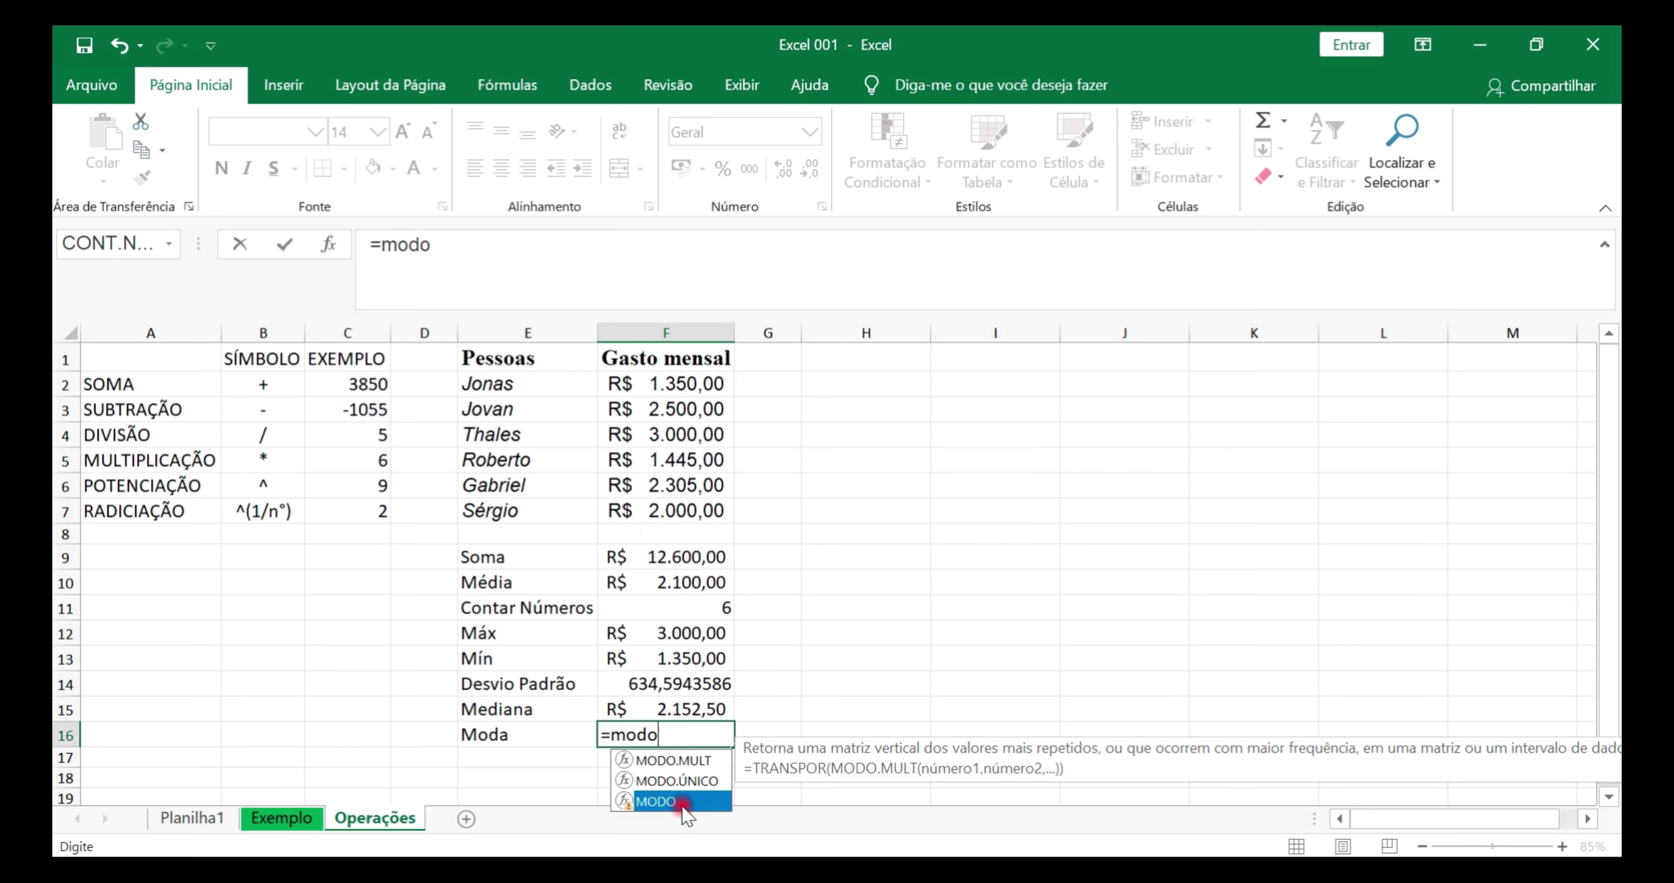
double_click(679, 802)
left_click(657, 384)
left_click_drag(658, 384, 662, 513)
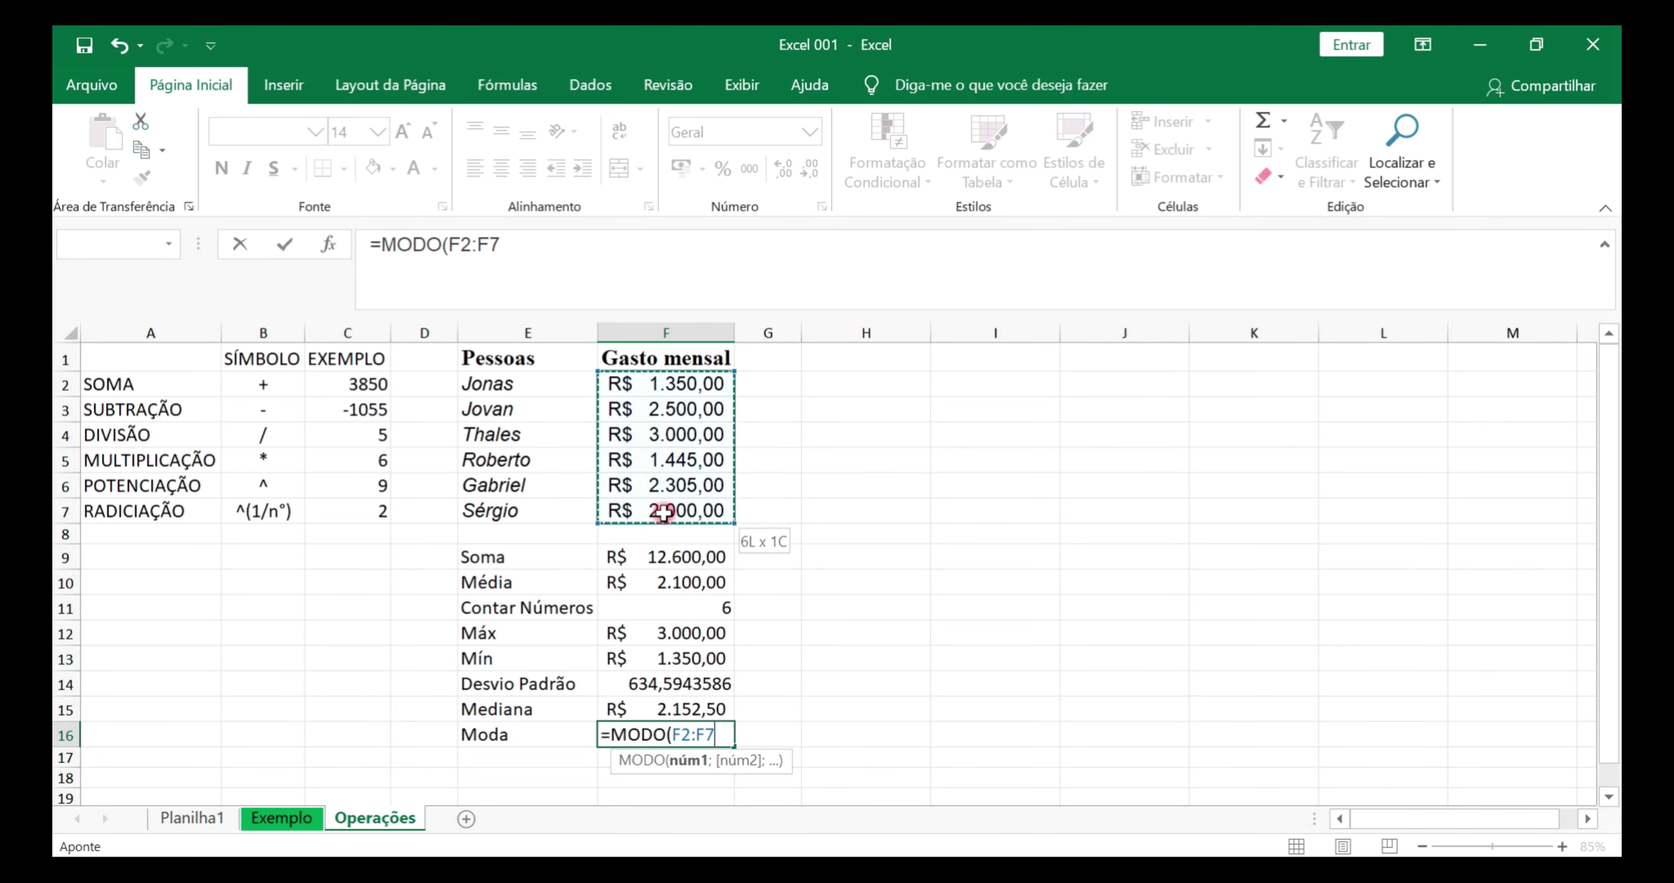
key("Return")
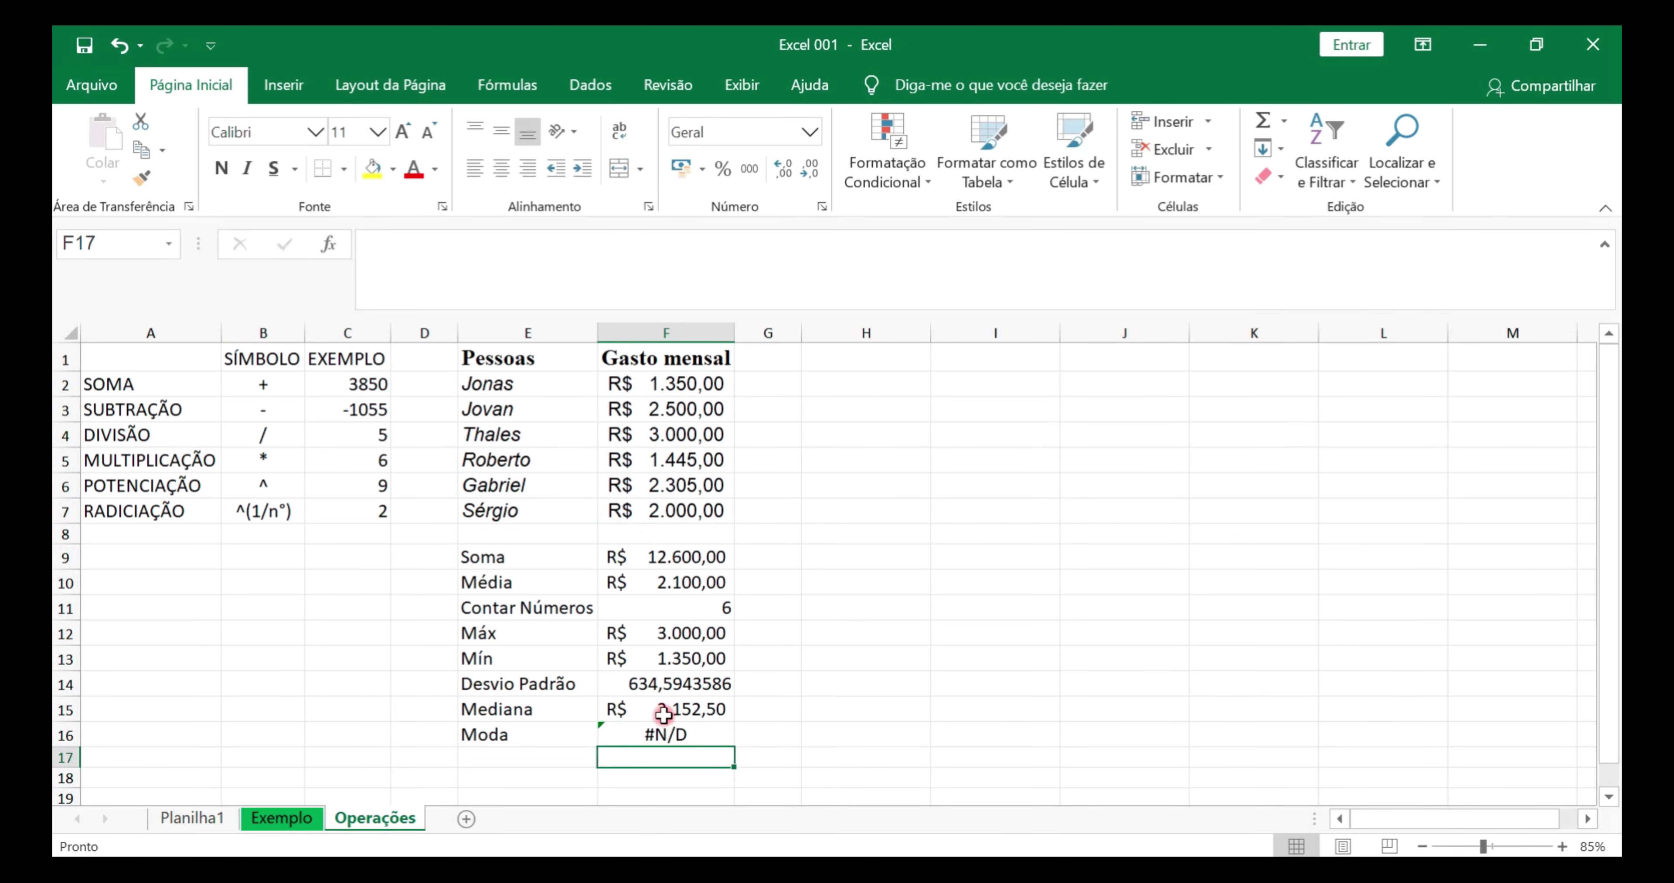
left_click(638, 730)
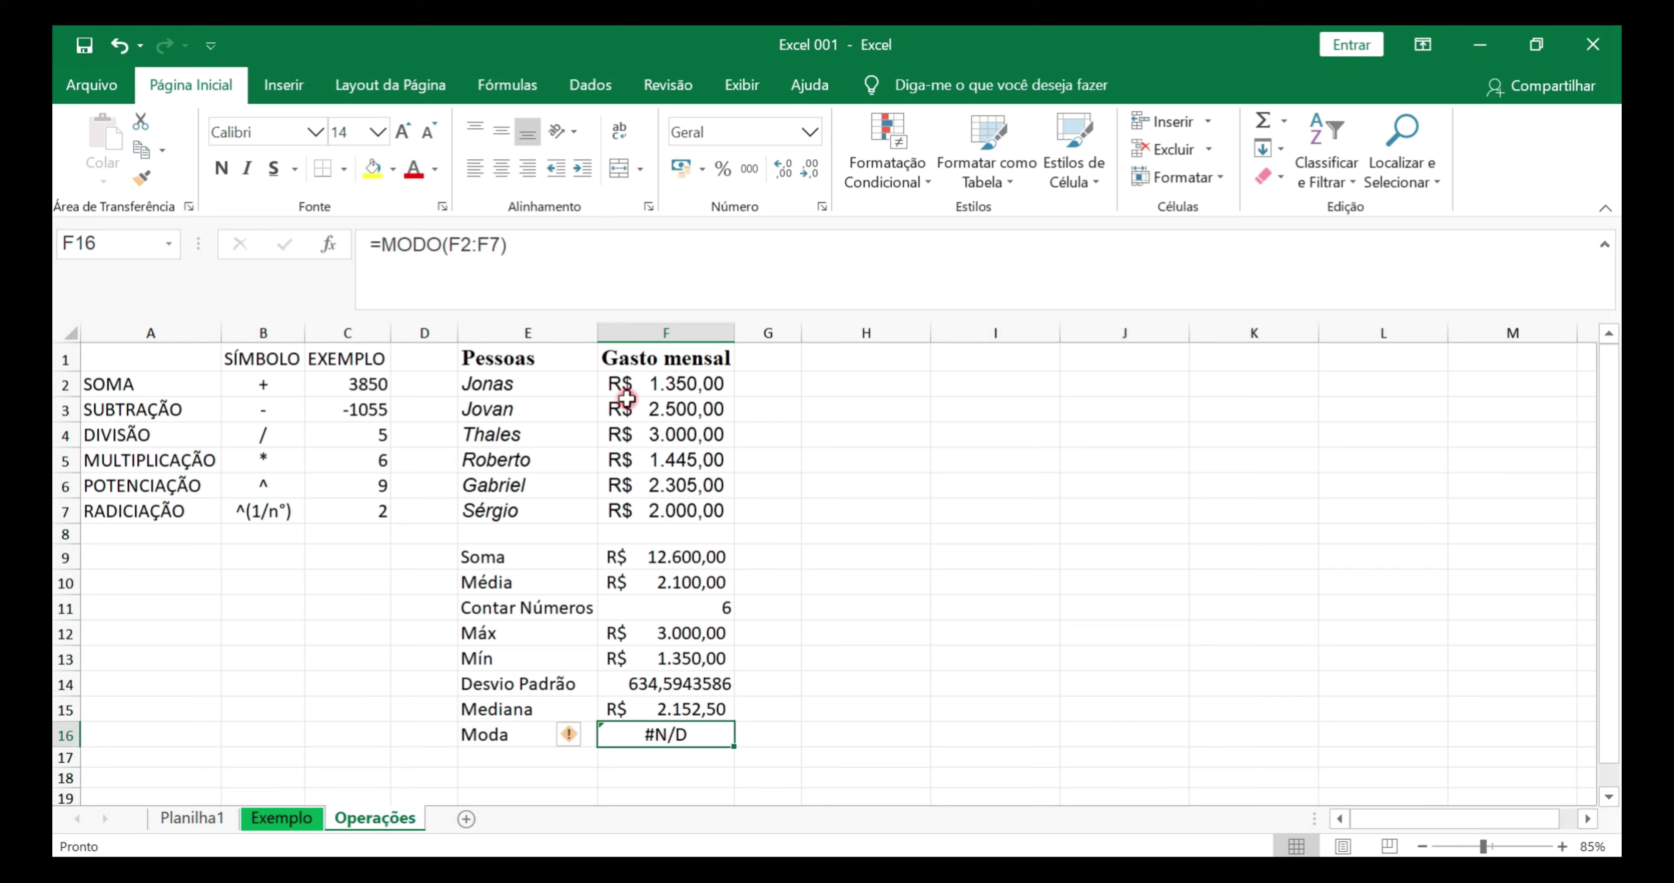
- Change the expense in F4 from 3000 to 2000 so Moda becomes 2000
double_click(662, 431)
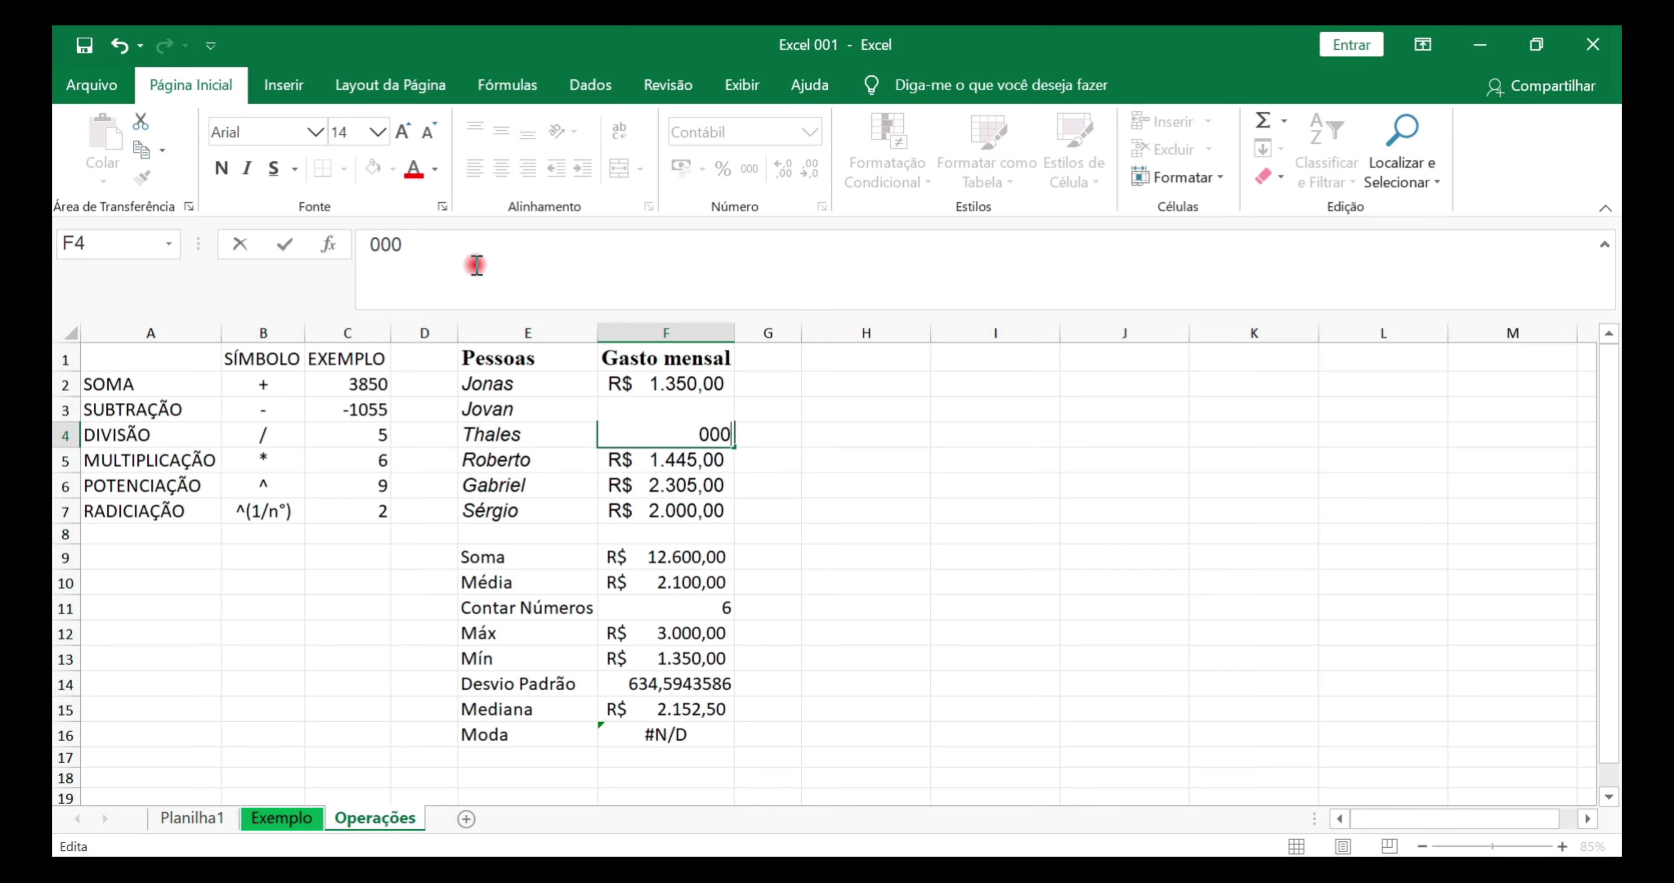
left_click(392, 248)
type("2")
key("Return")
- Compare F4 with the matching 2000 in F7, then undo twice to restore 3000 and clear Moda
left_click(667, 509)
left_click(669, 440)
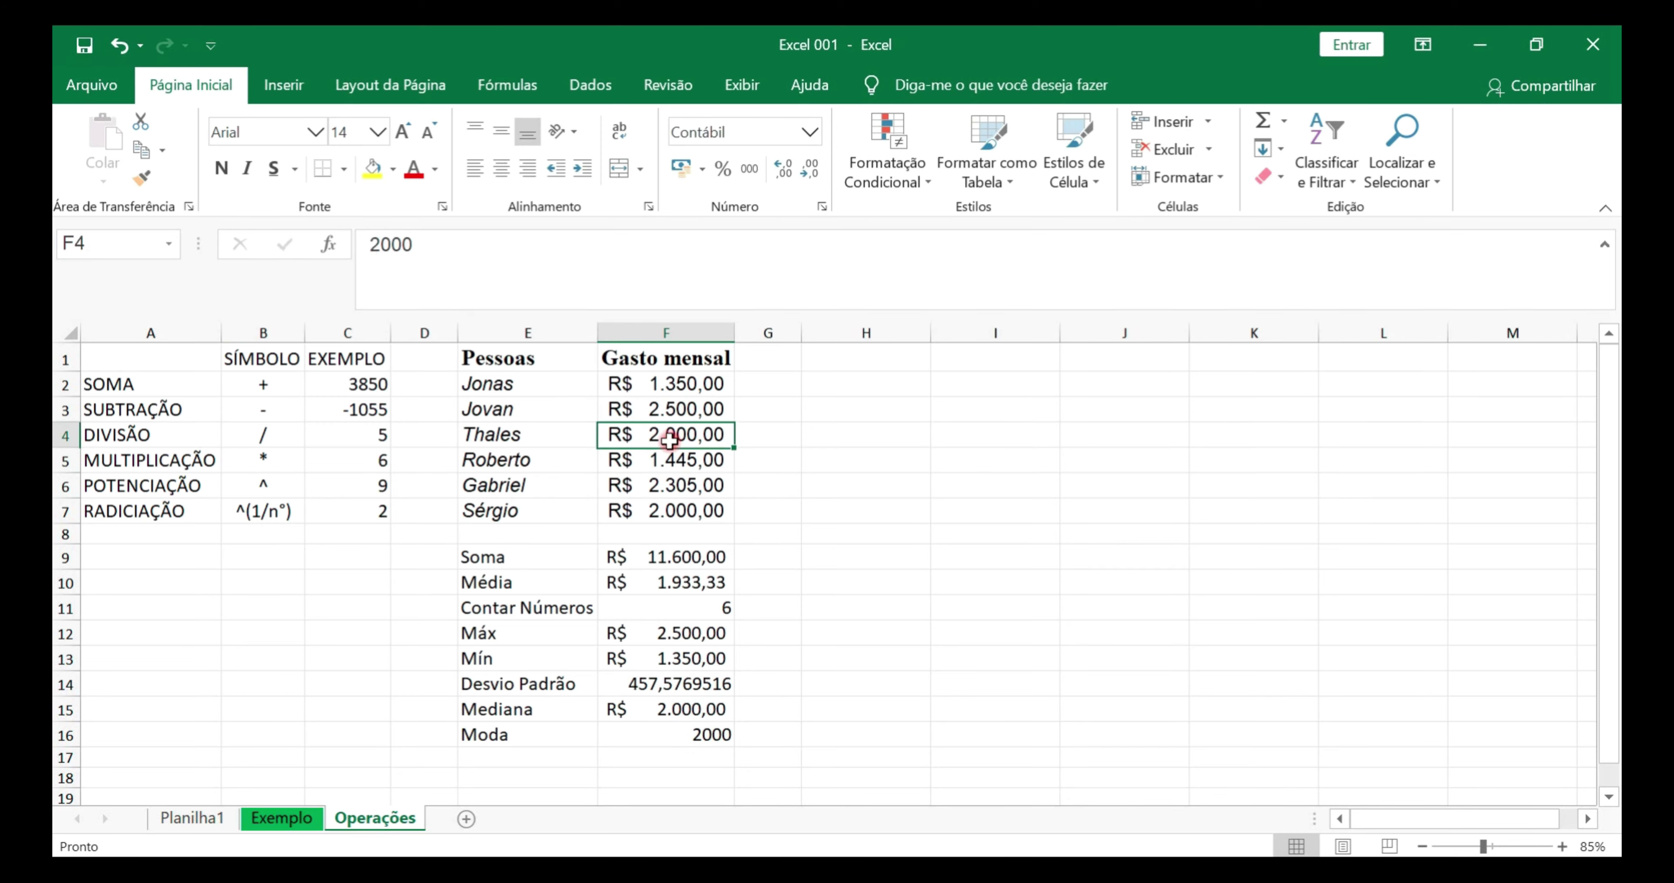
left_click(669, 510)
left_click(672, 439)
left_click(670, 511)
left_click(674, 439)
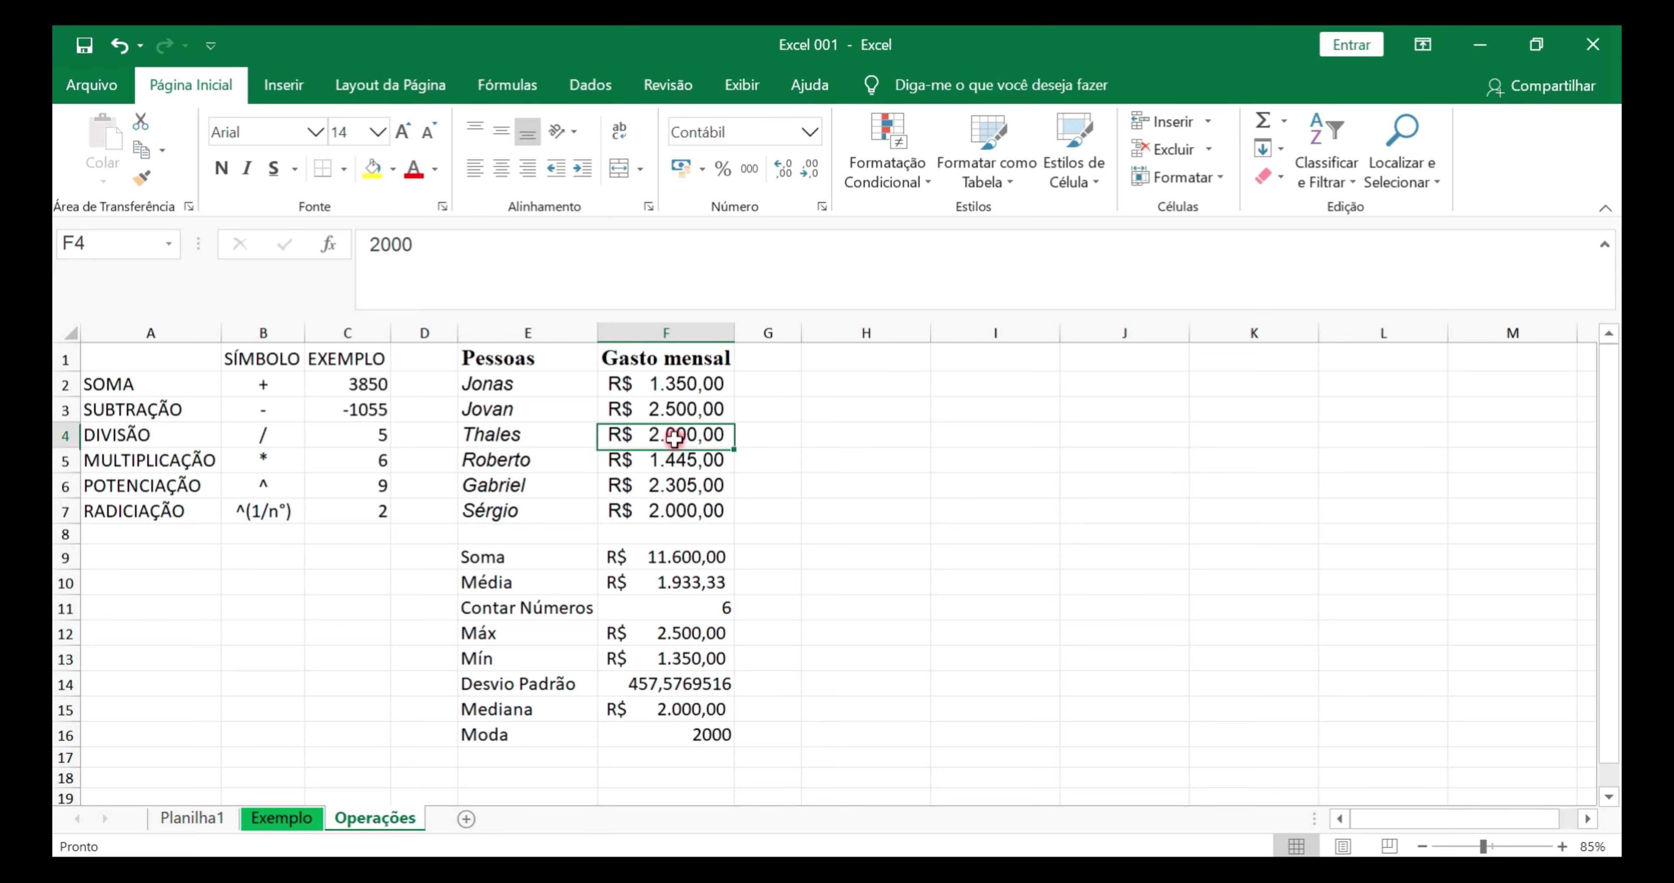
left_click(117, 45)
left_click(118, 45)
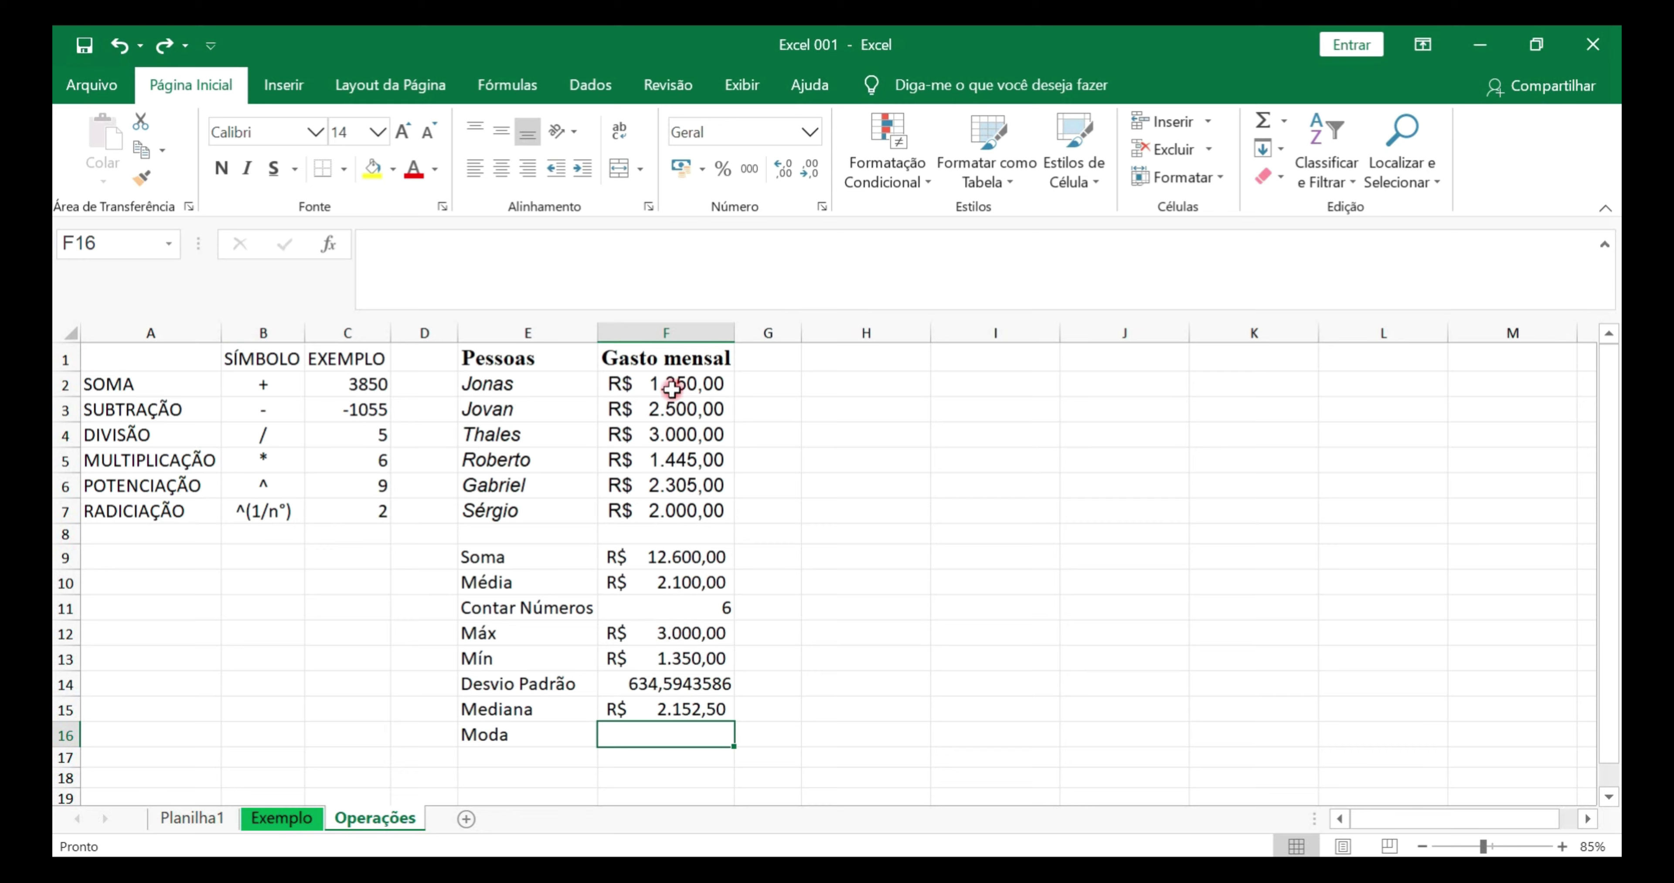
left_click_drag(676, 384, 666, 511)
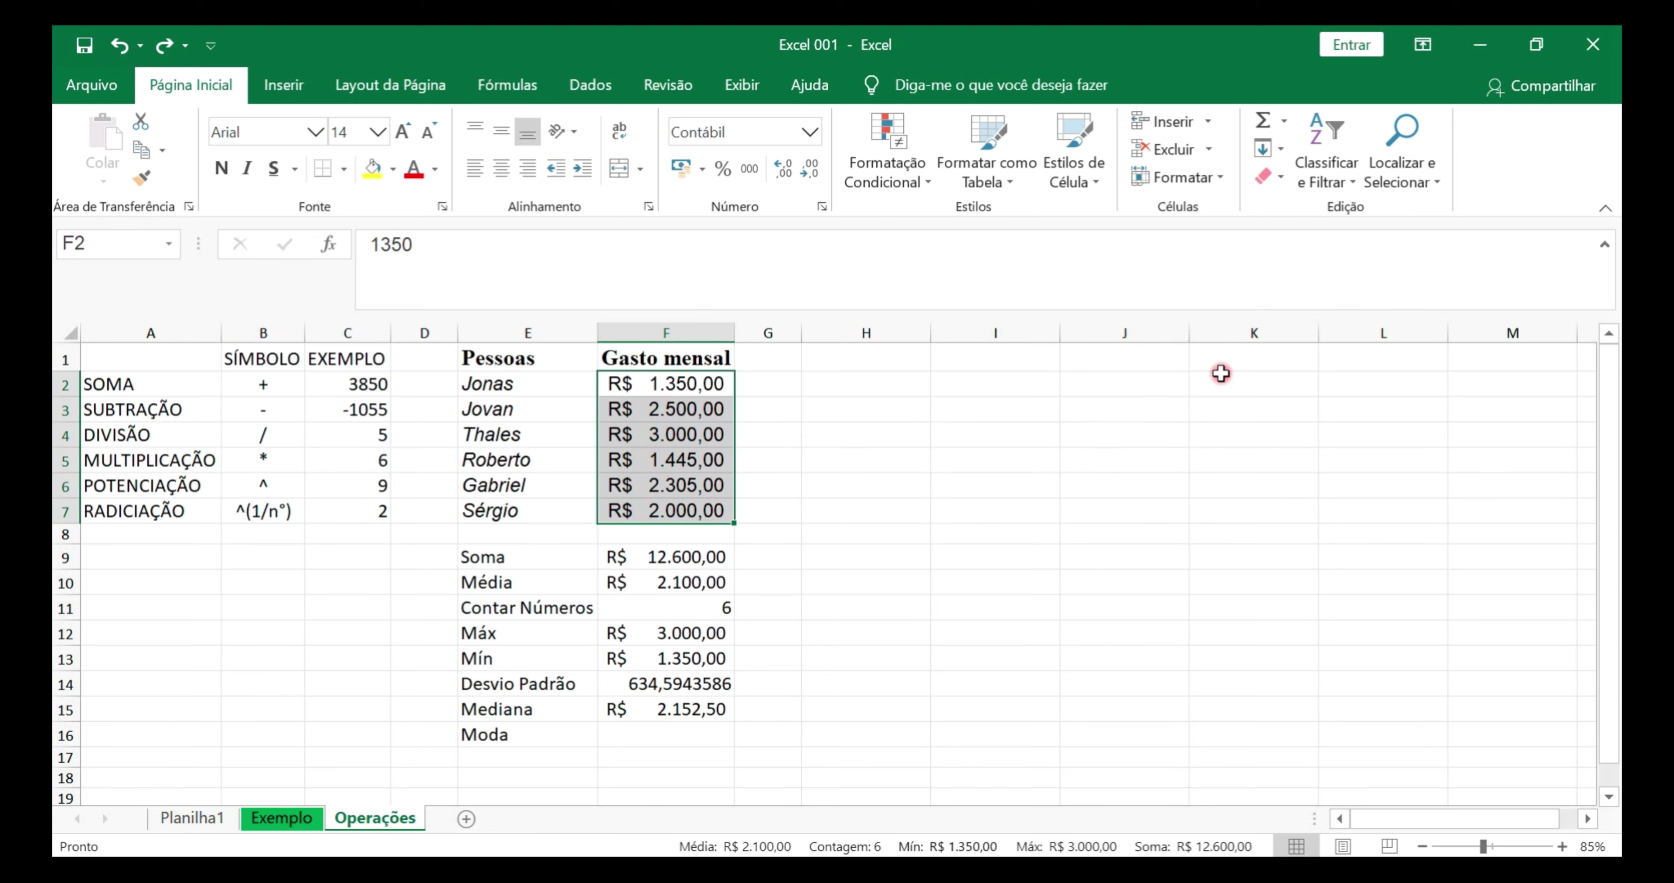
left_click(551, 758)
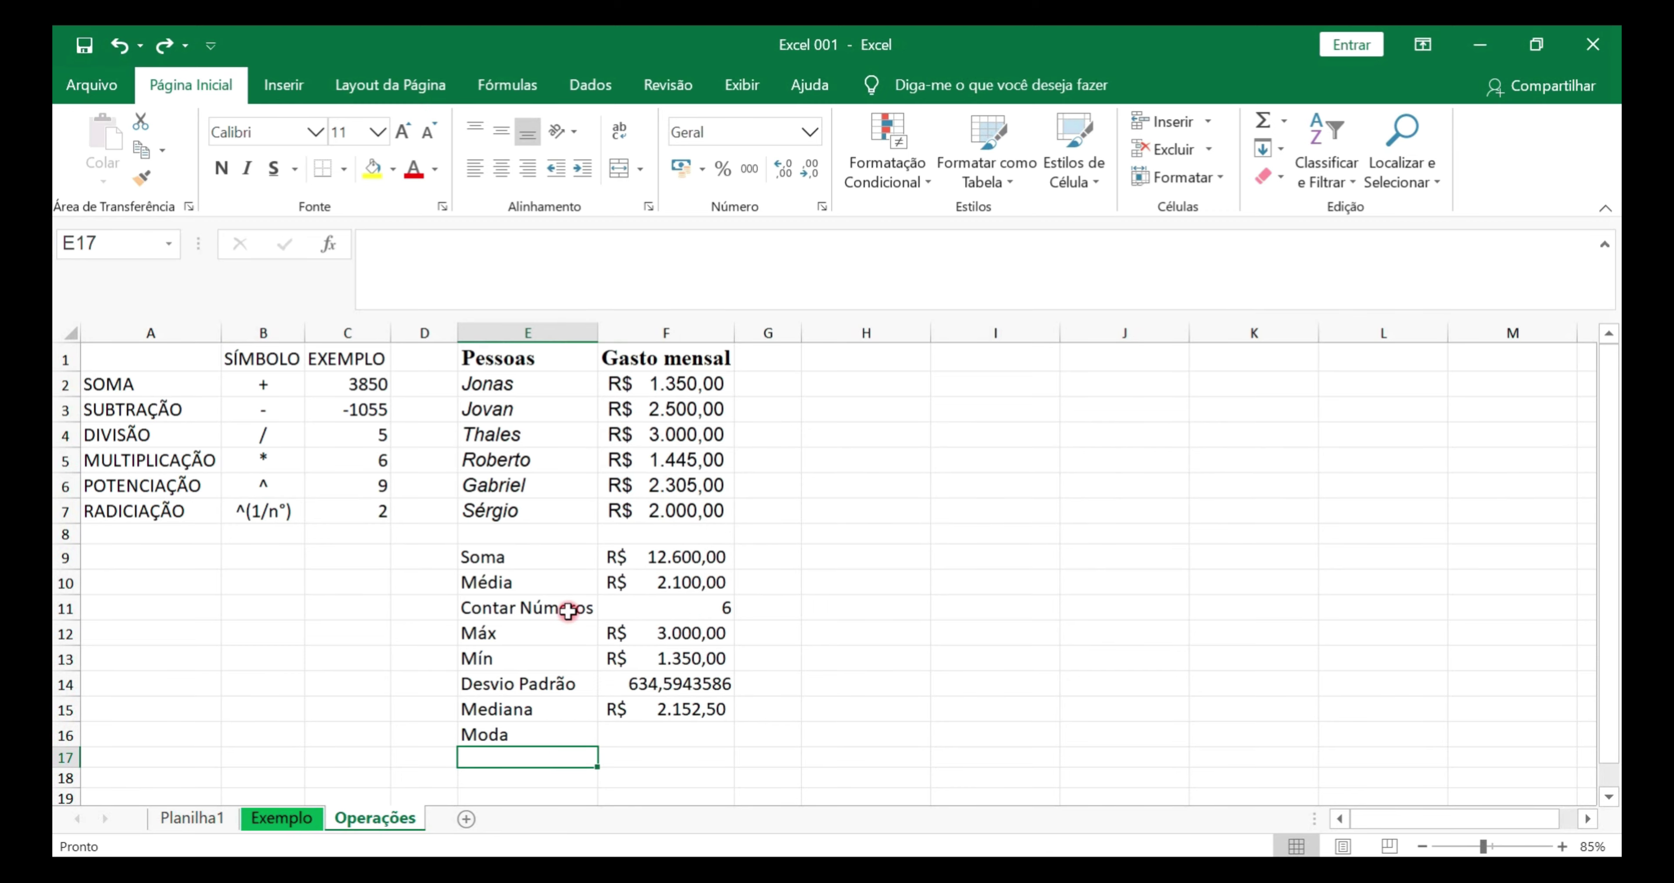